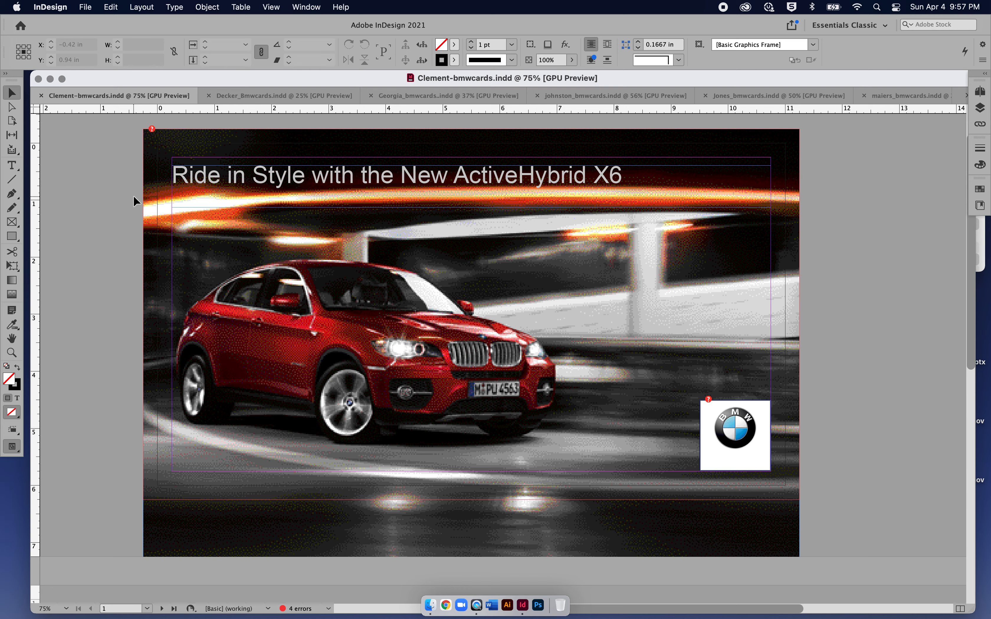
- Compare the layouts of both card pages, and select the BMW logo on page 1 to examine its placement
scroll(132, 195, "down", 1)
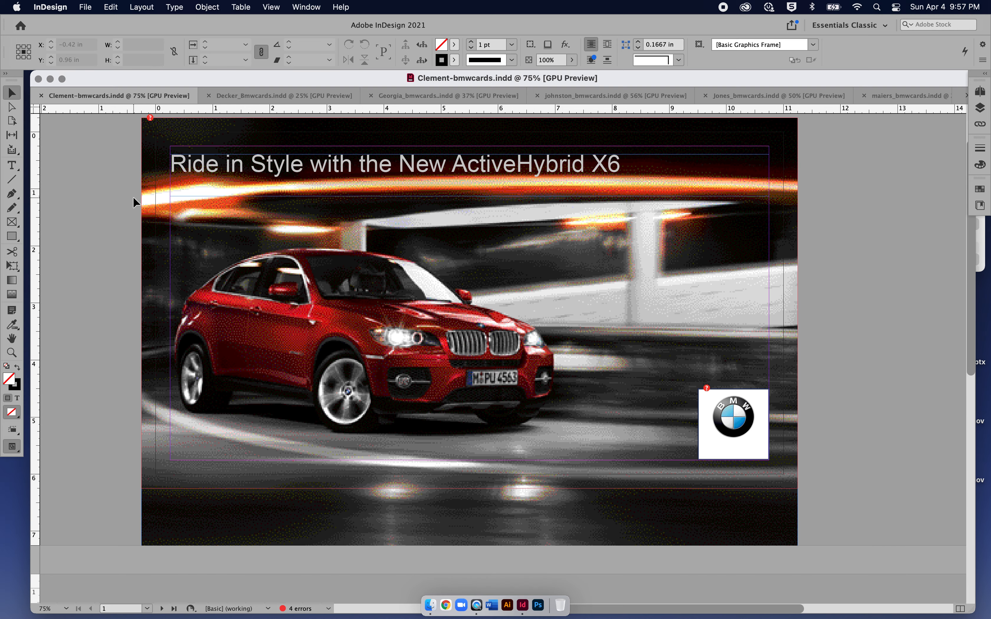
scroll(133, 198, "down", 10)
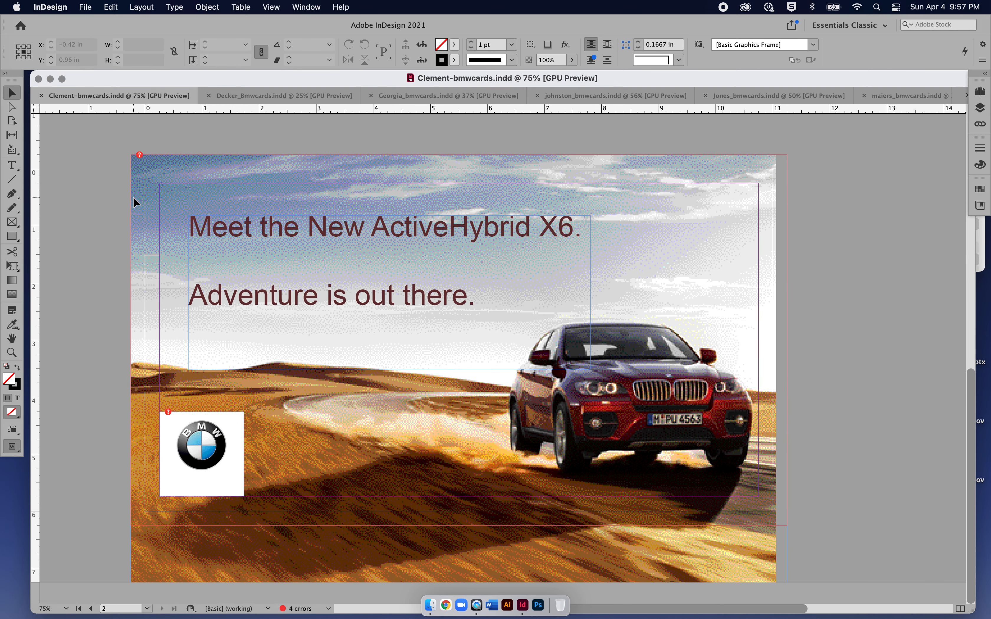
scroll(133, 199, "up", 10)
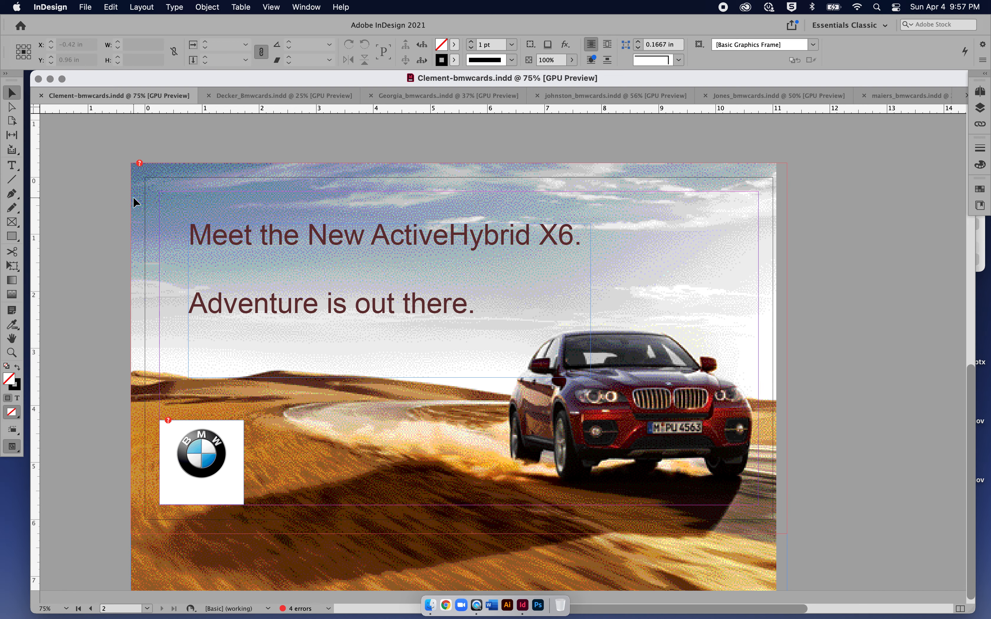
scroll(132, 196, "up", 1)
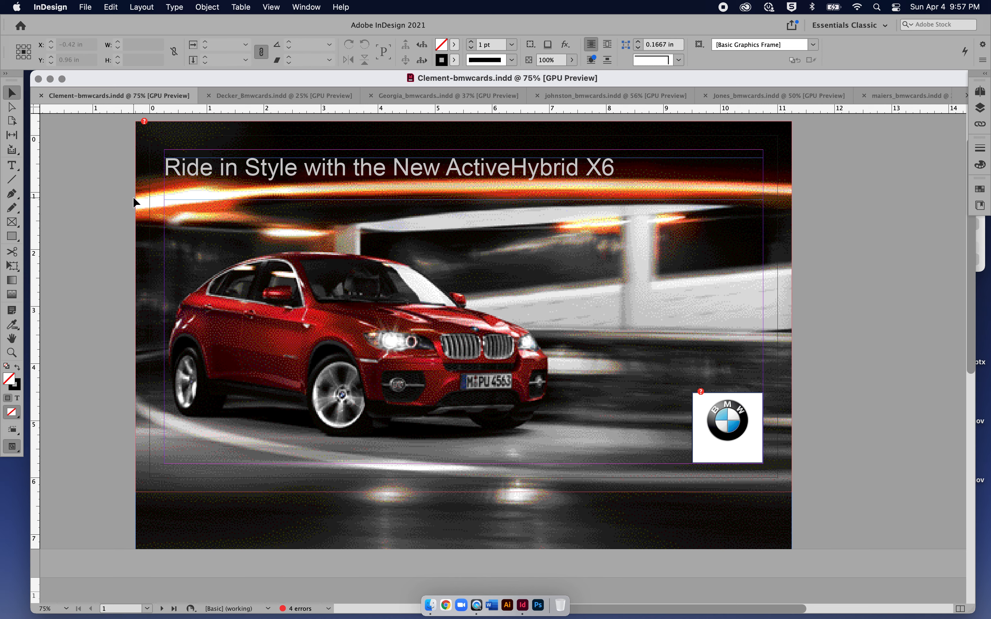
scroll(133, 199, "down", 1)
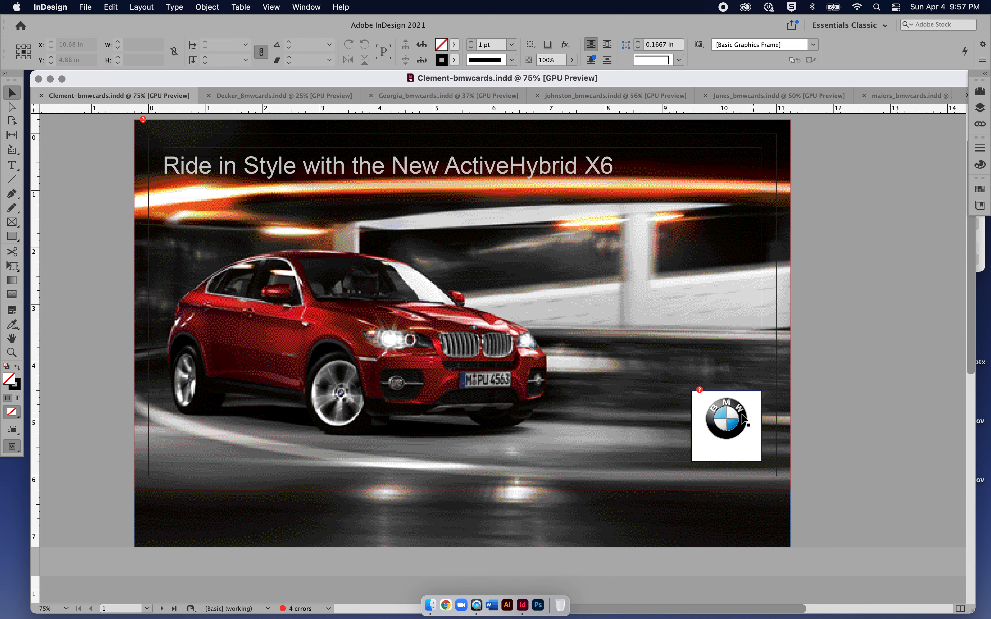
left_click(727, 427)
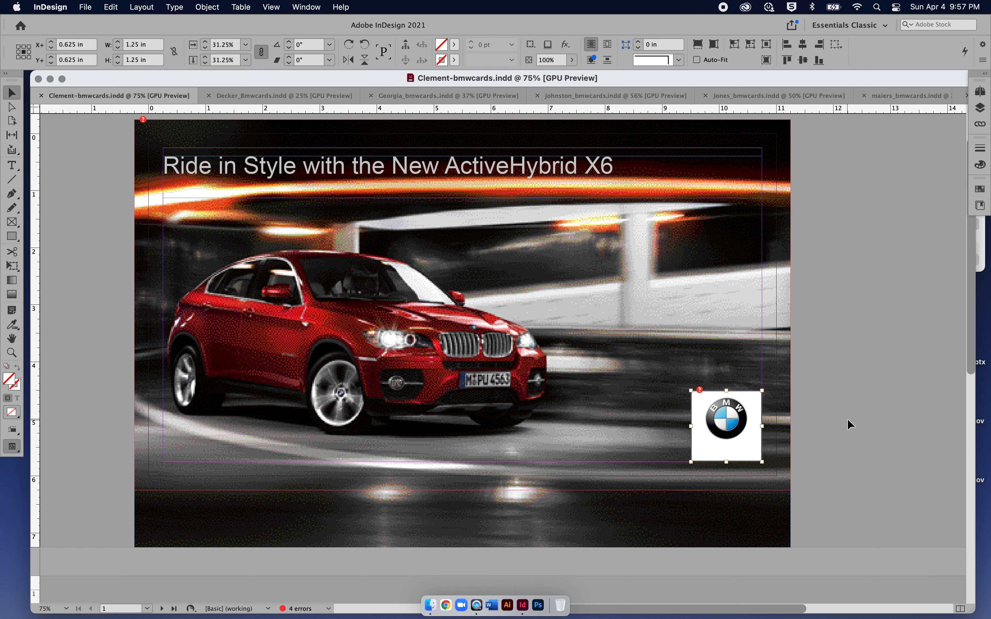
scroll(847, 420, "down", 10)
scroll(847, 418, "left", 2)
scroll(847, 418, "up", 1)
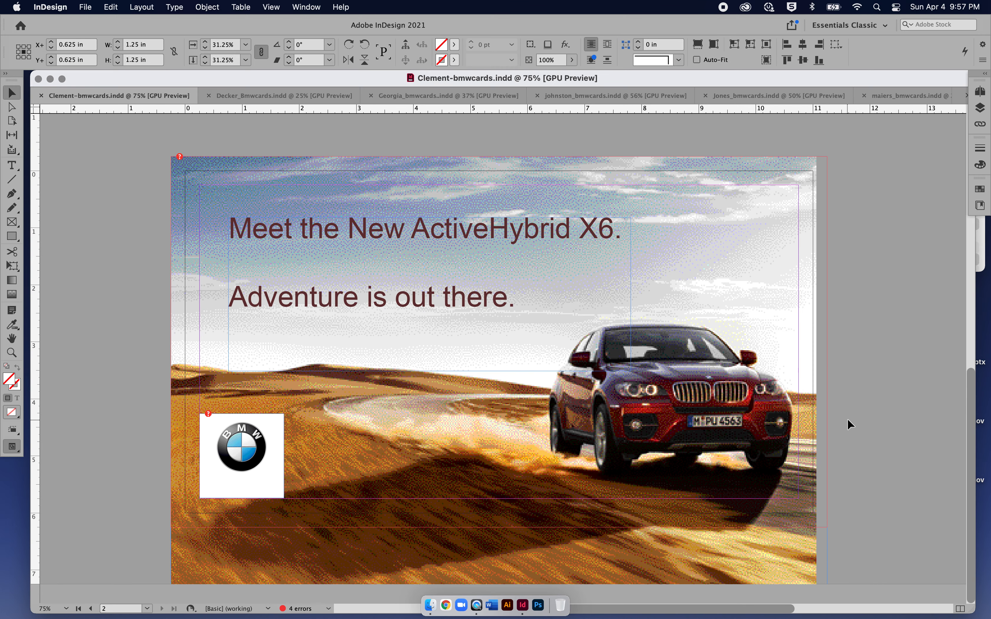
scroll(847, 418, "up", 2)
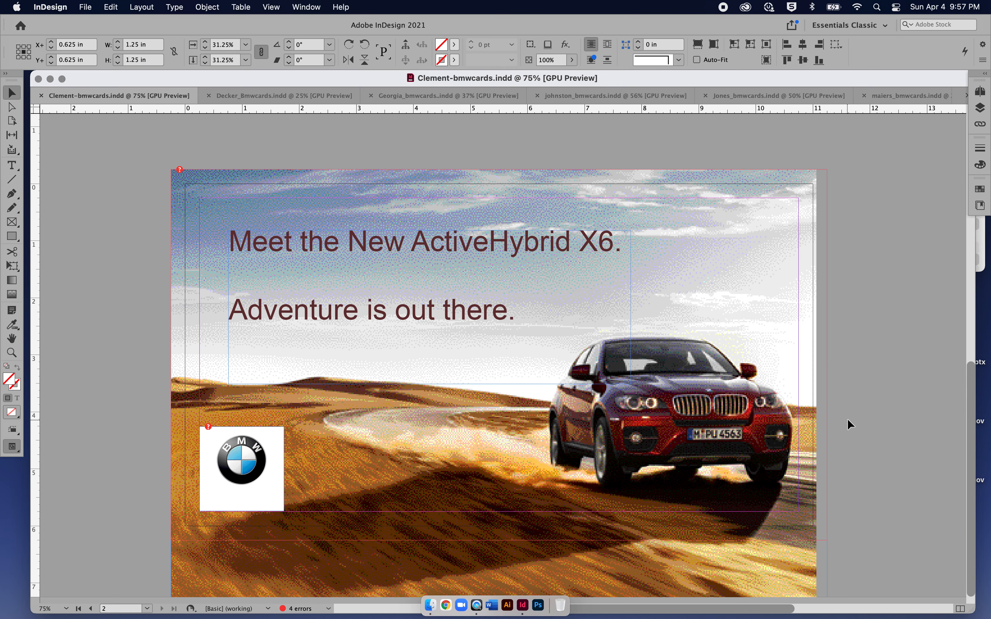
scroll(848, 420, "up", 10)
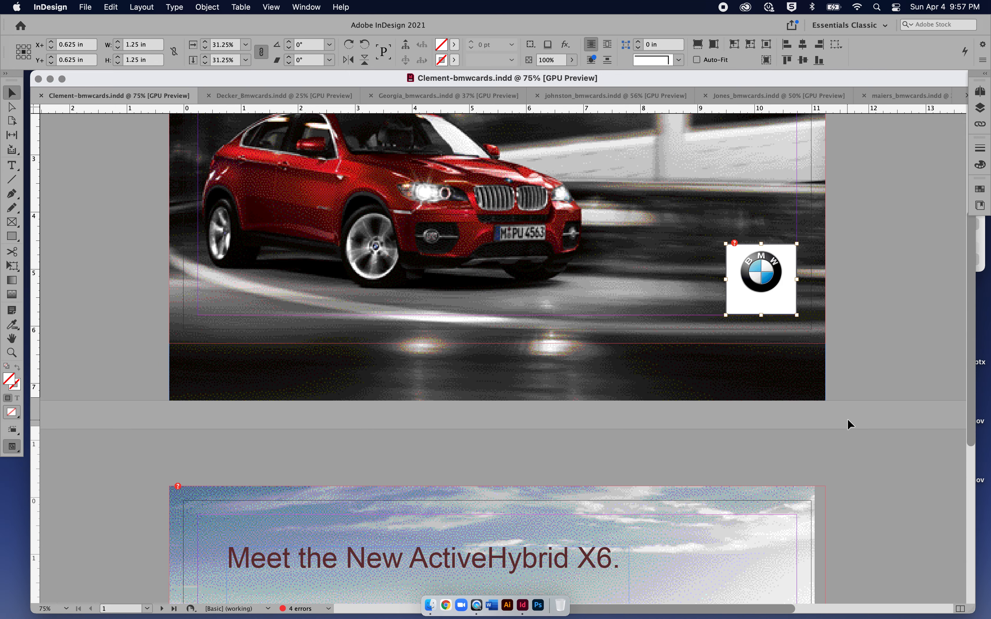
scroll(847, 421, "up", 15)
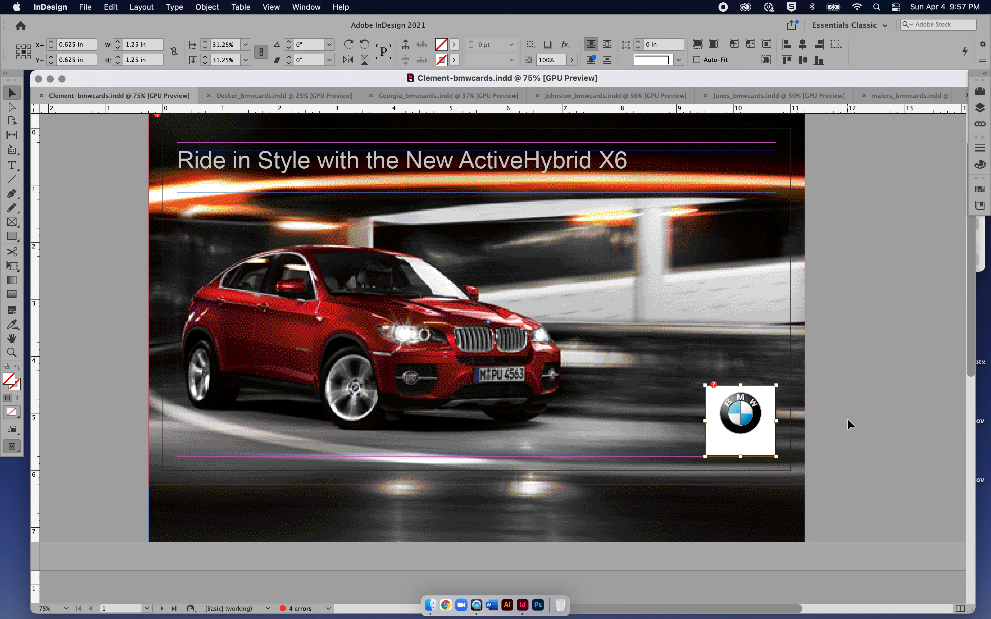
scroll(847, 418, "down", 20)
scroll(847, 418, "up", 20)
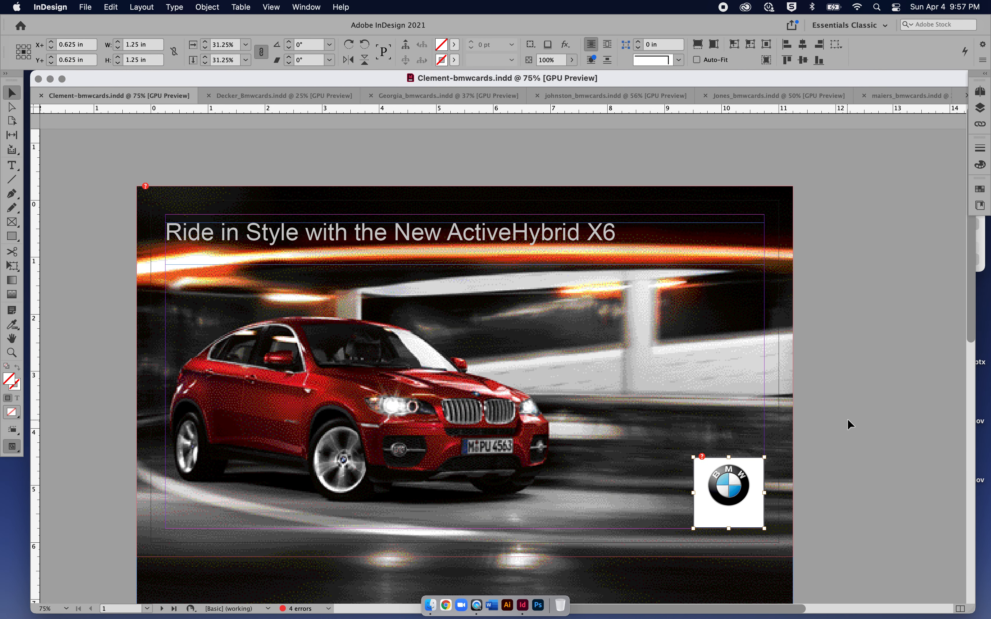
scroll(846, 418, "down", 2)
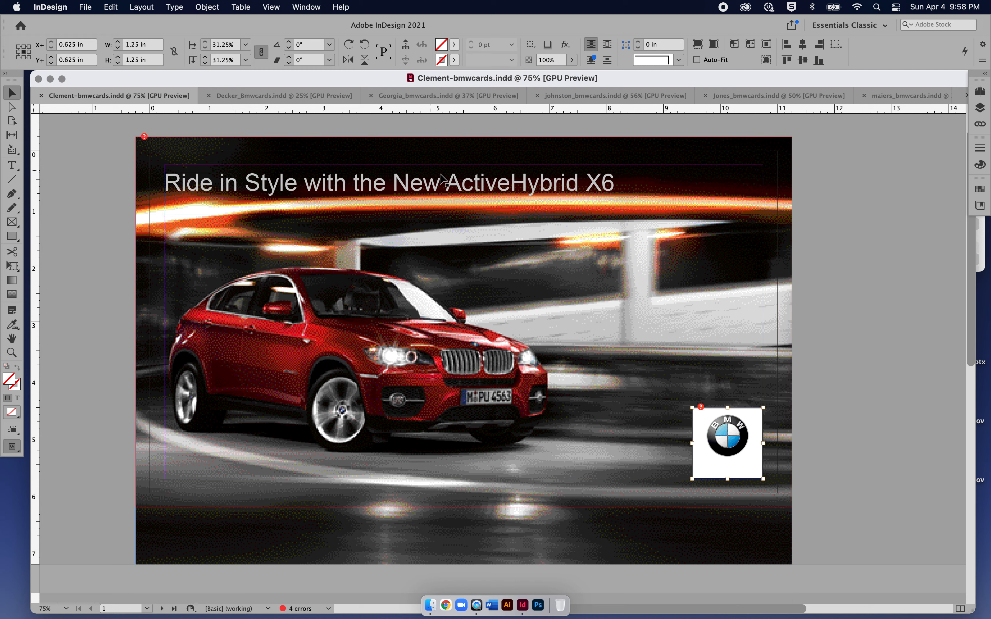
- Inspect the headline text frame and background image on page 1, and bring page 2 into view
left_click(666, 189)
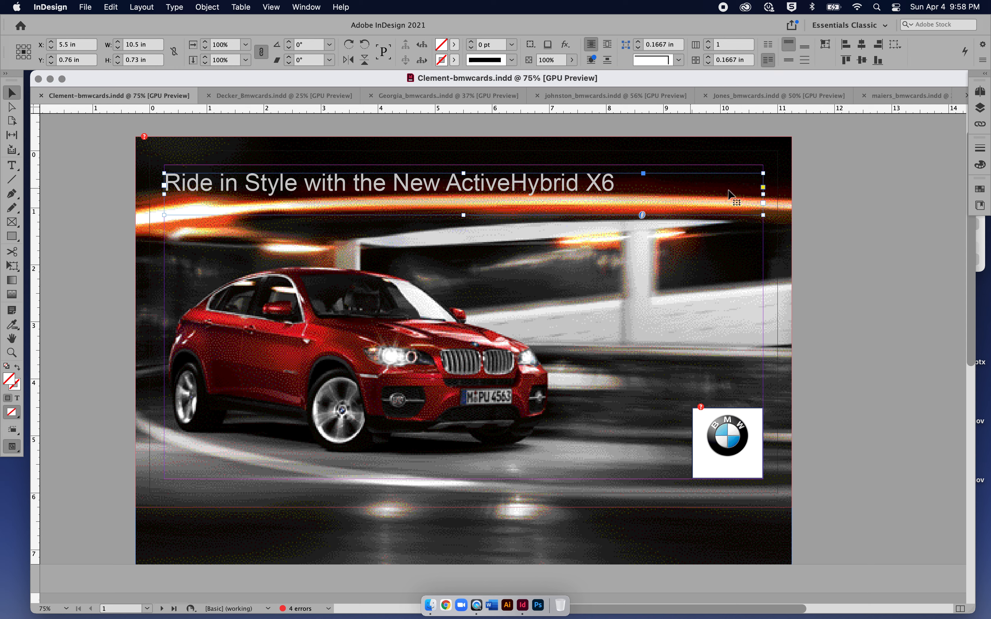
left_click(678, 246)
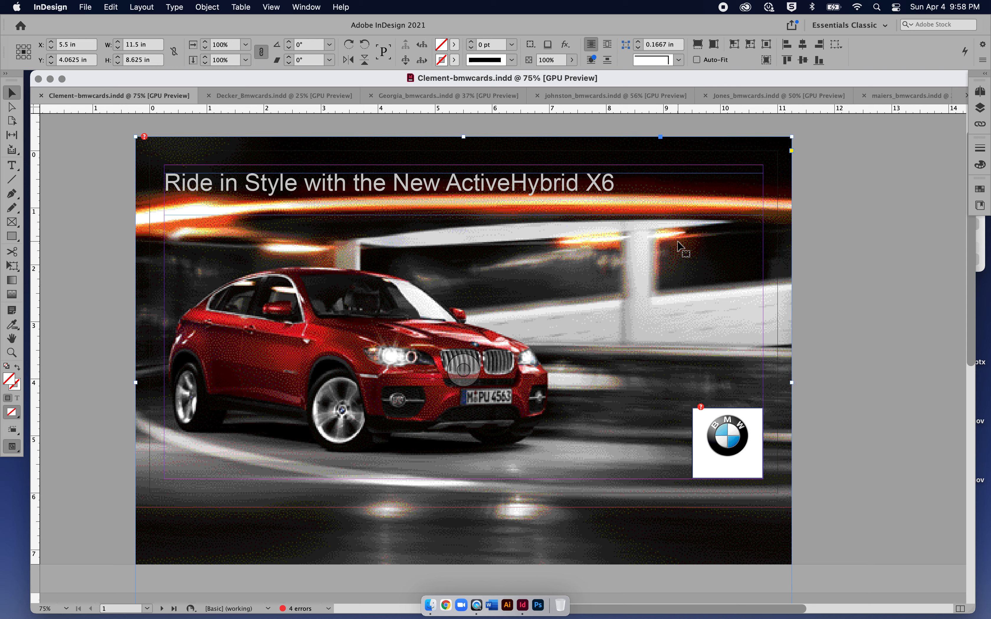
left_click(835, 177)
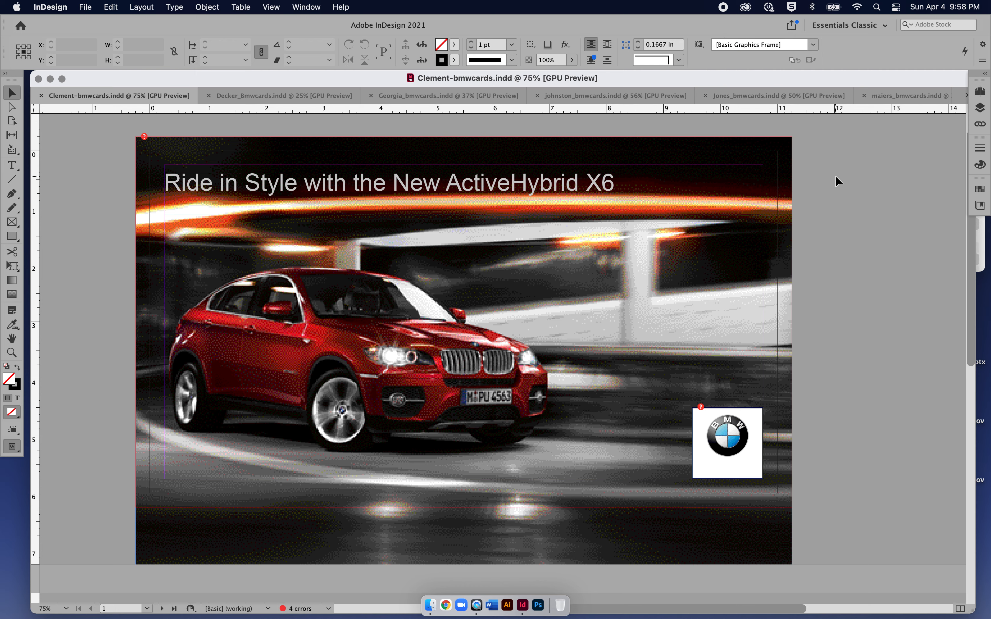
scroll(834, 175, "down", 2)
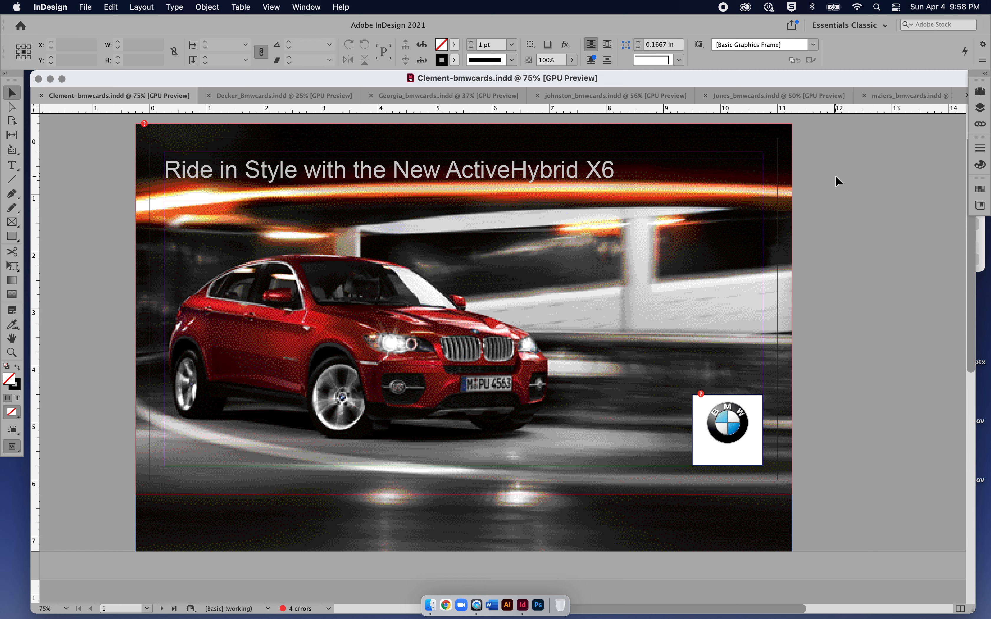
scroll(886, 213, "down", 10)
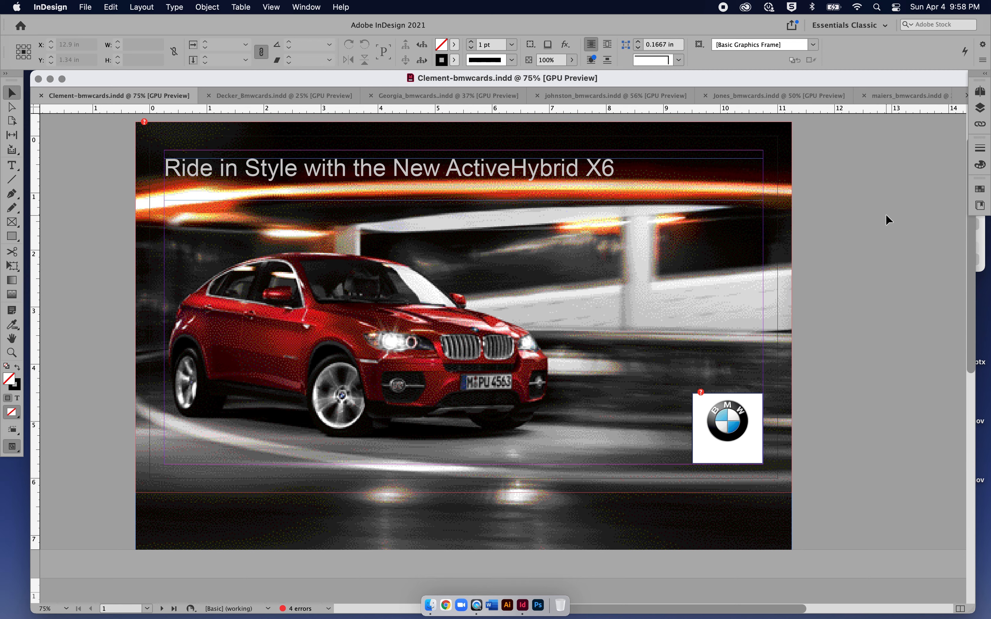
scroll(886, 215, "down", 3)
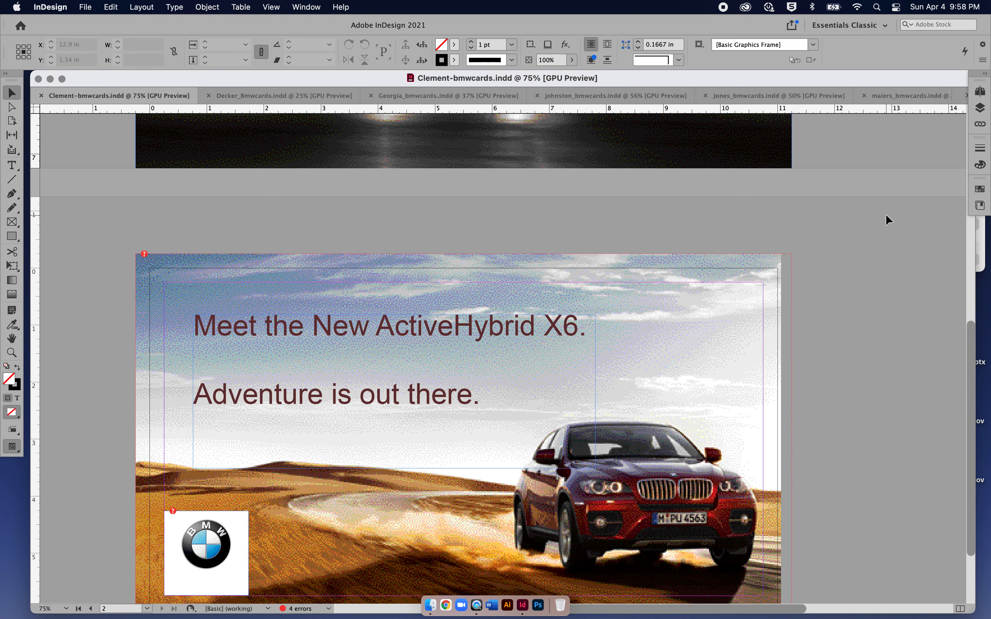
scroll(886, 215, "down", 3)
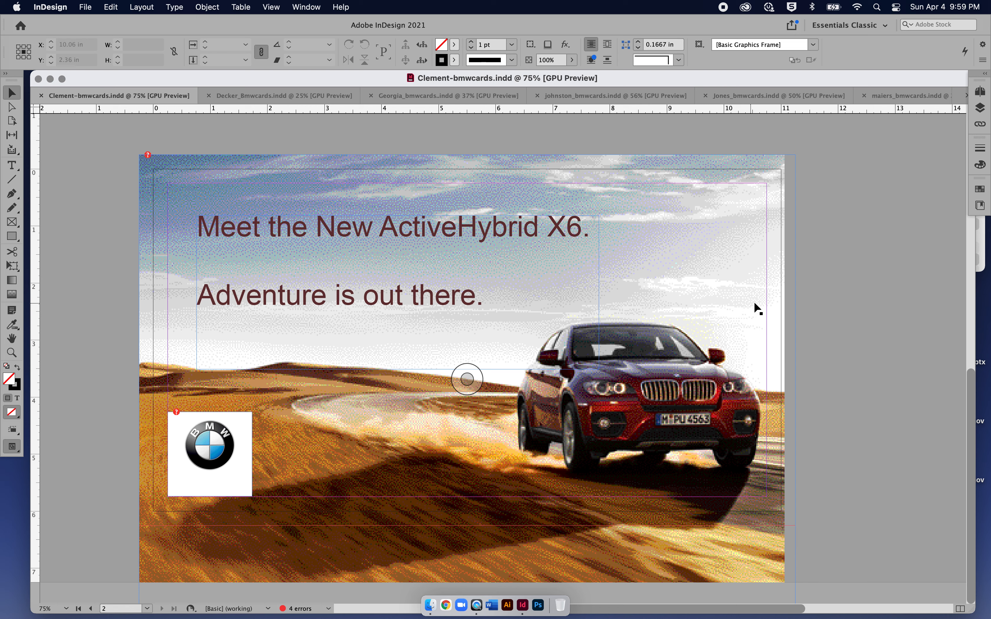
- Inspect the background image and the headline text frame on page 2
left_click(720, 287)
left_click(834, 303)
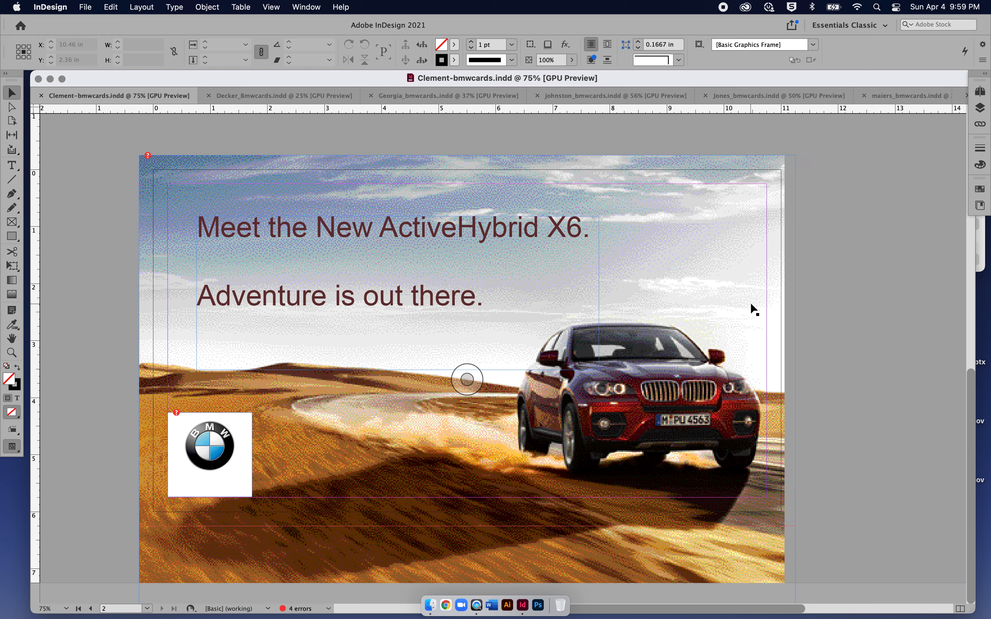
left_click(524, 223)
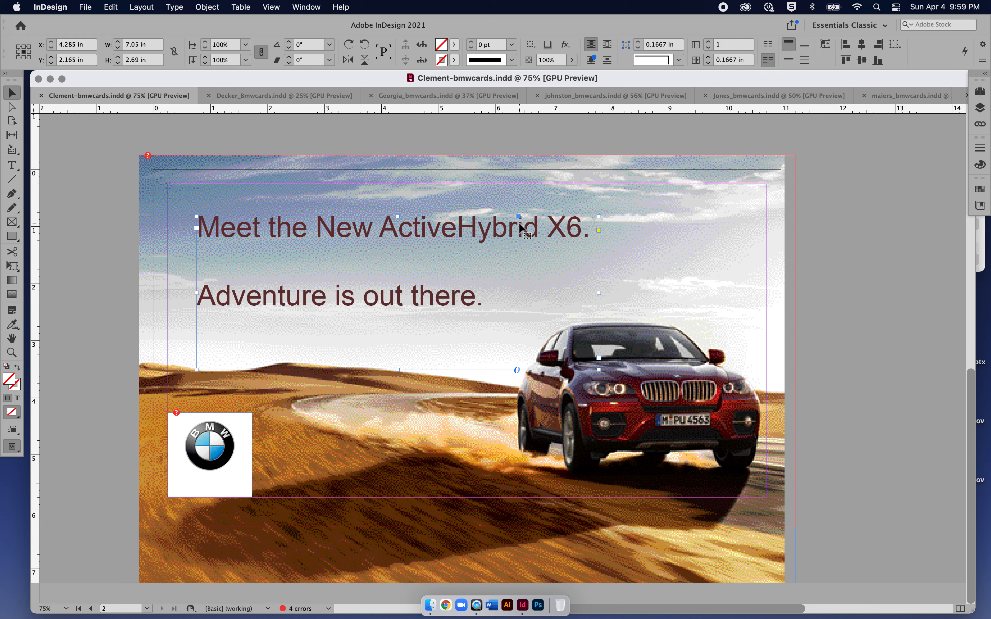
left_click_drag(532, 233, 437, 232)
- Examine the wording and text formatting of page 2's headline, and return to the Selection tool
double_click(327, 229)
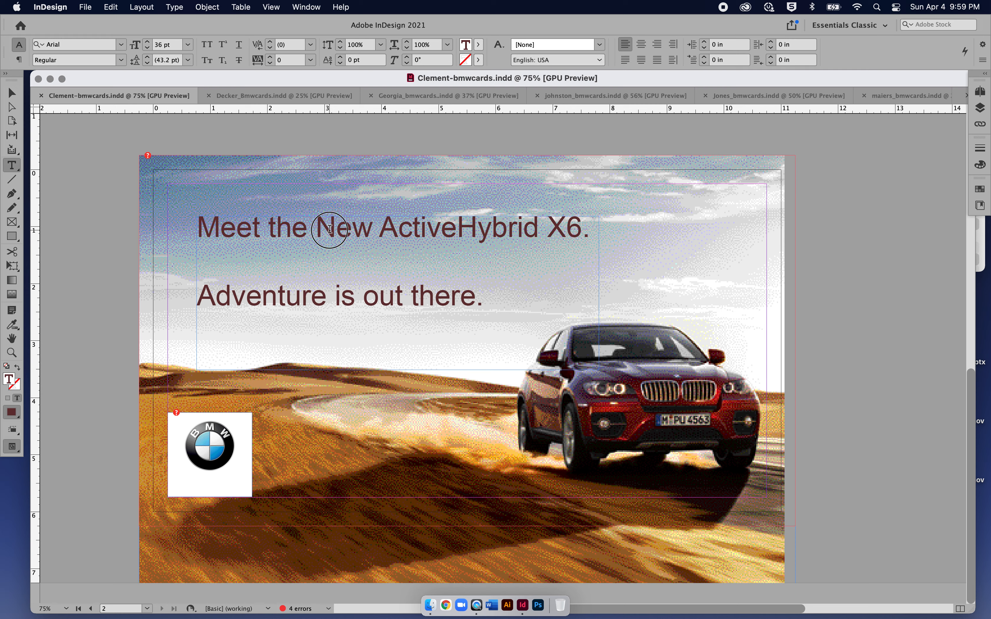
double_click(330, 228)
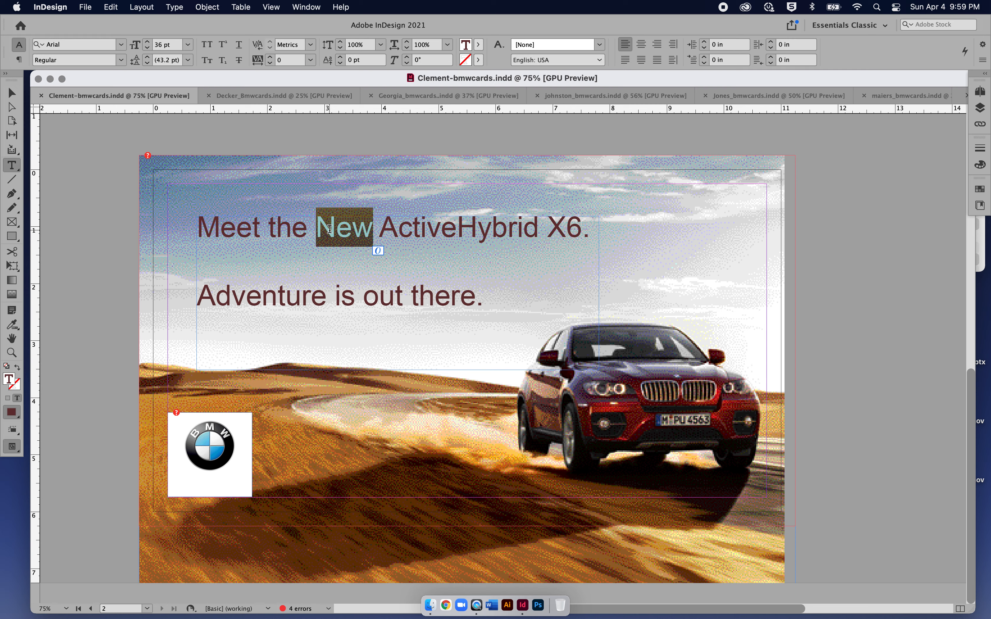
left_click(120, 139)
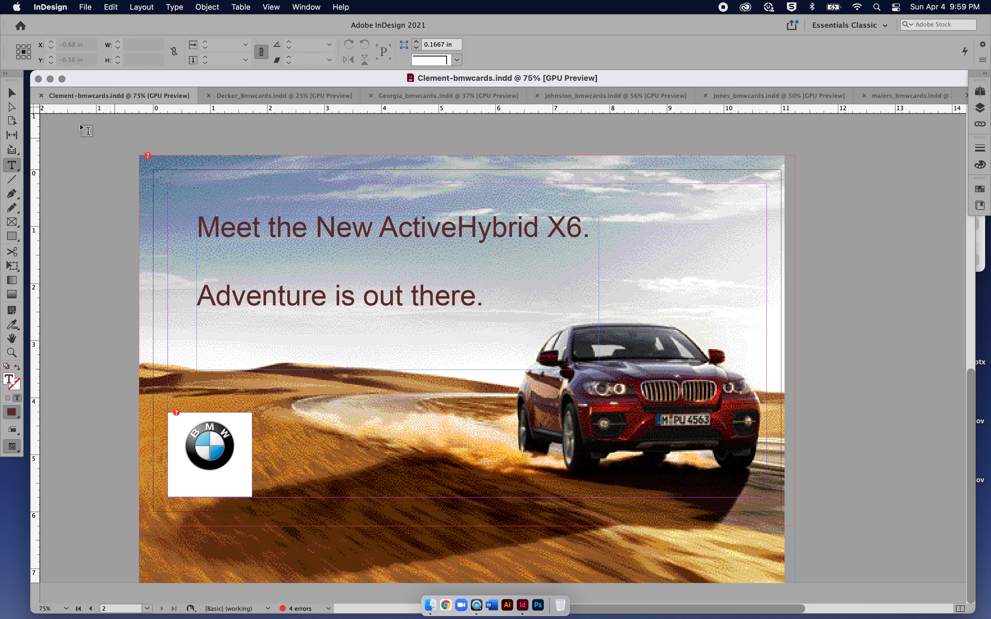
left_click(213, 237)
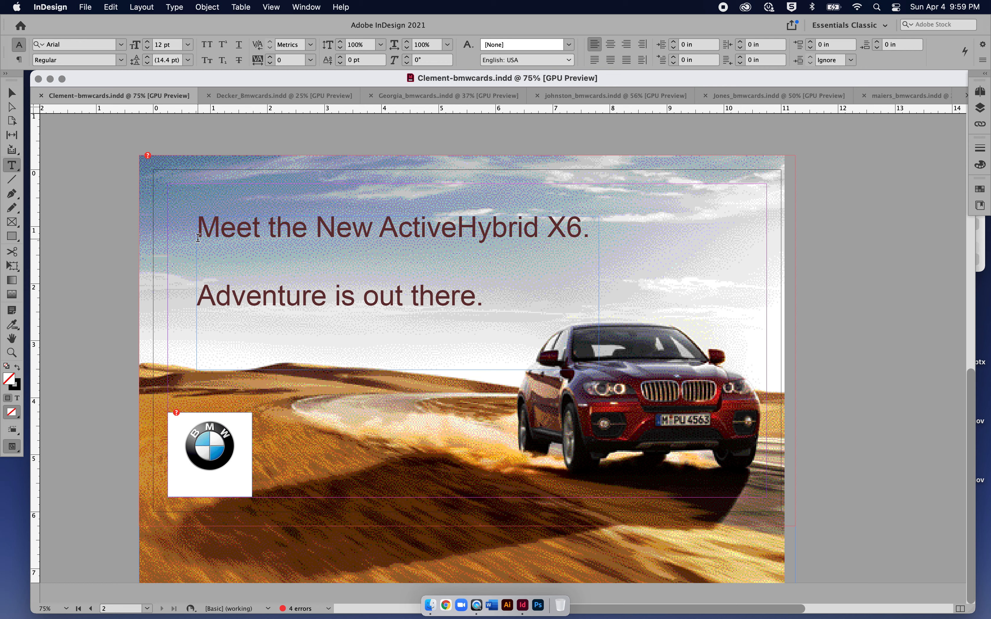
left_click(479, 308)
type(".")
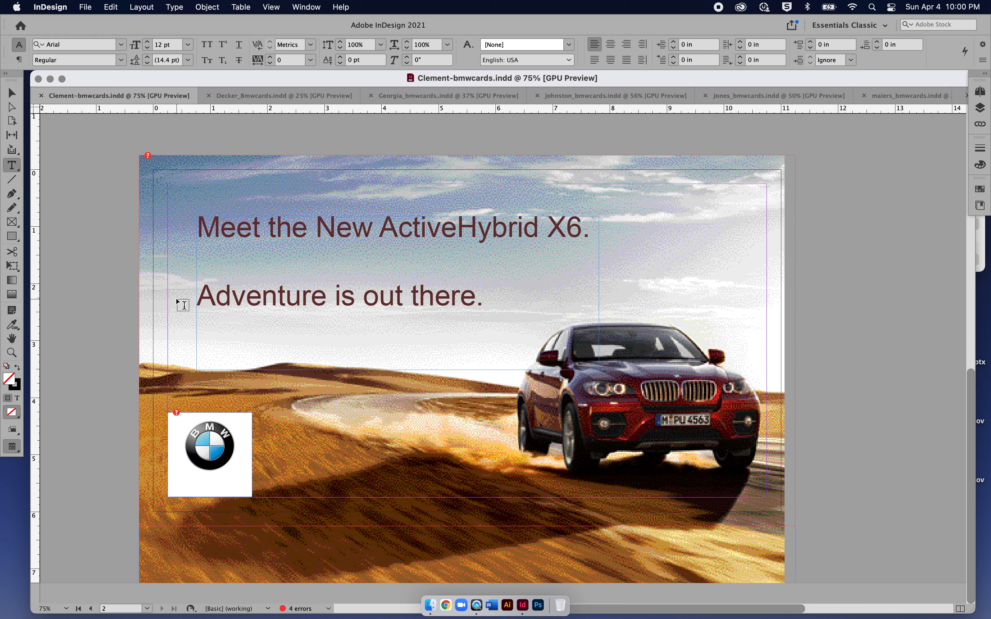
left_click(219, 243)
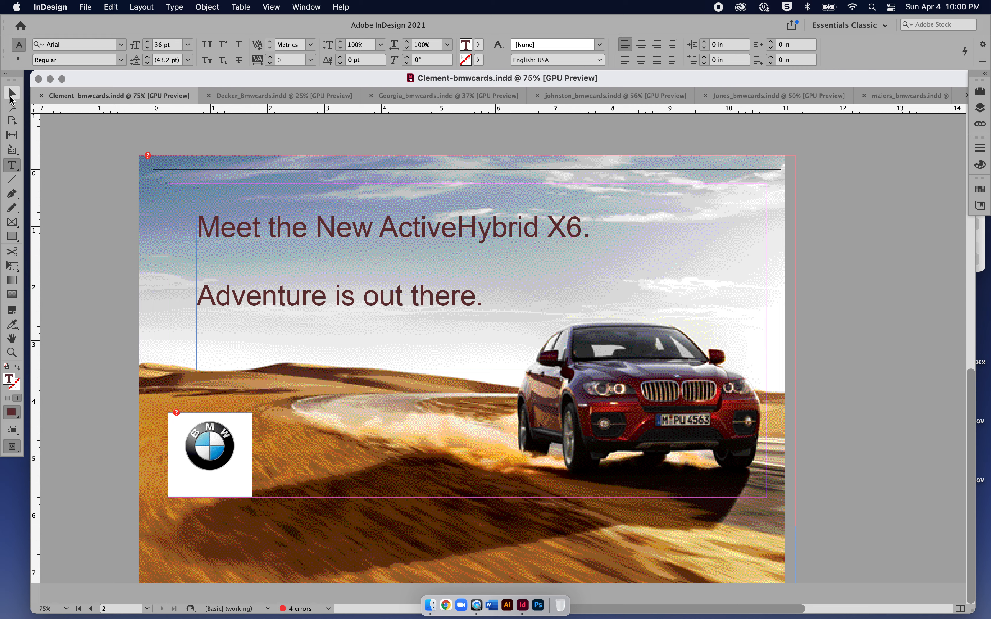
left_click(12, 94)
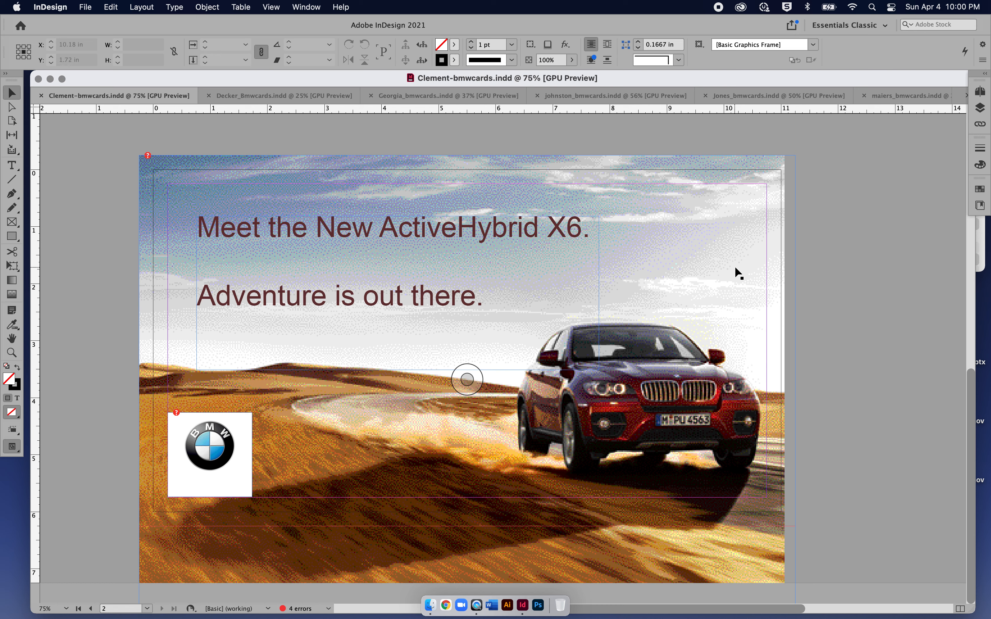
- Try placing an offset copy of page 2's background image, undo each attempt, and deselect everything
left_click_drag(735, 272, 633, 348)
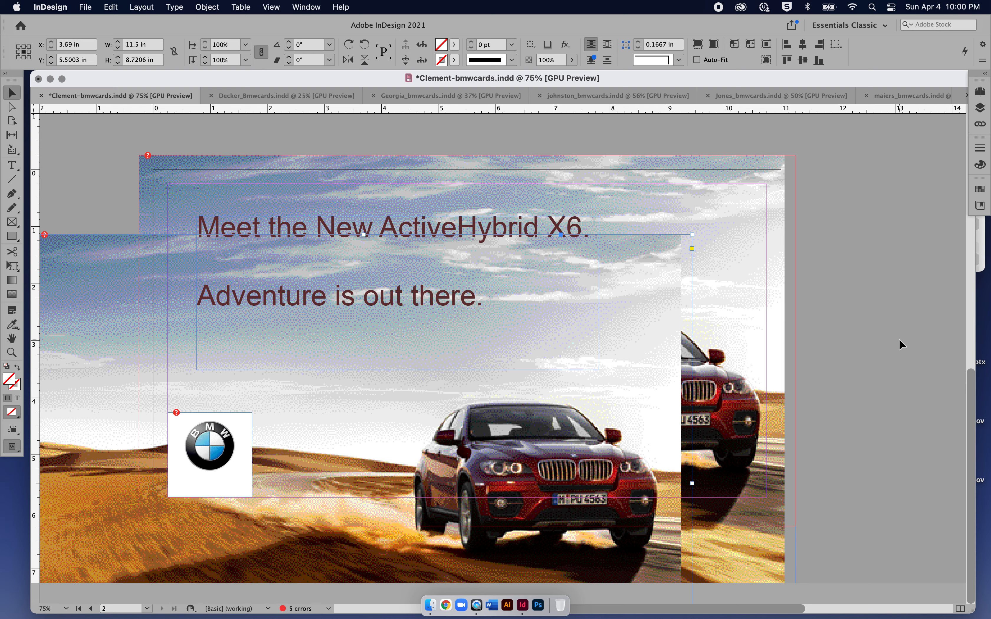
key("super+z")
left_click_drag(727, 257, 695, 253)
key("super+z")
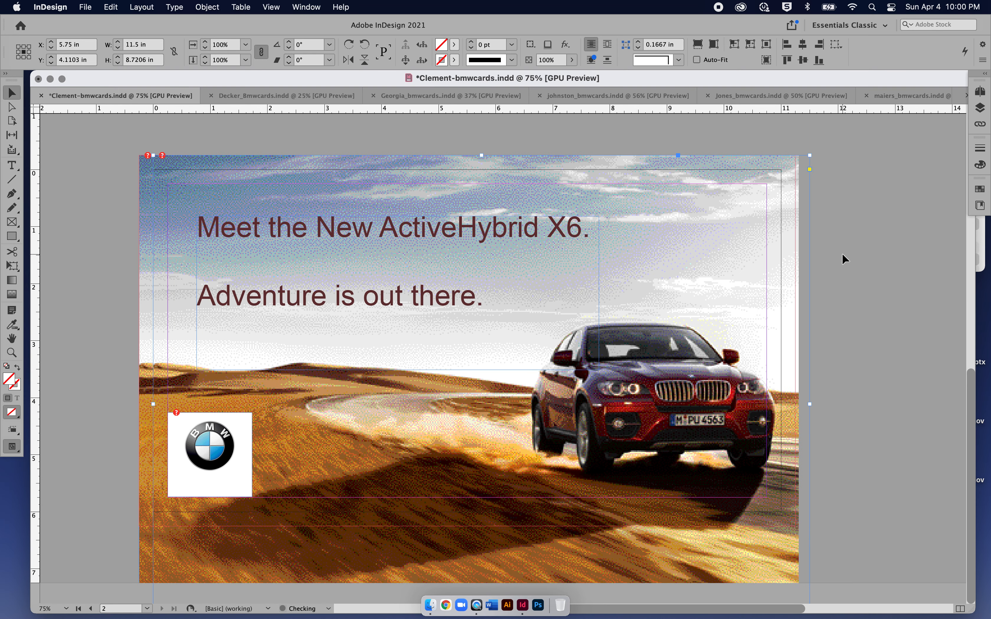
key("super+z")
left_click(842, 254)
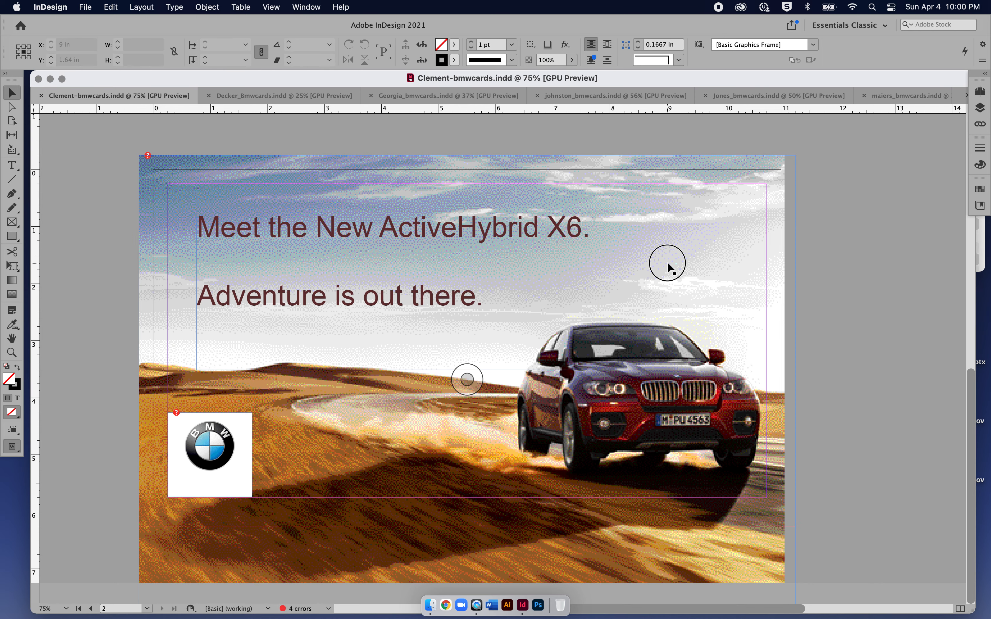
- Shift page 2's background image slightly to the right, to an X position of about 5.65 in
left_click_drag(668, 263, 677, 263)
left_click(852, 307)
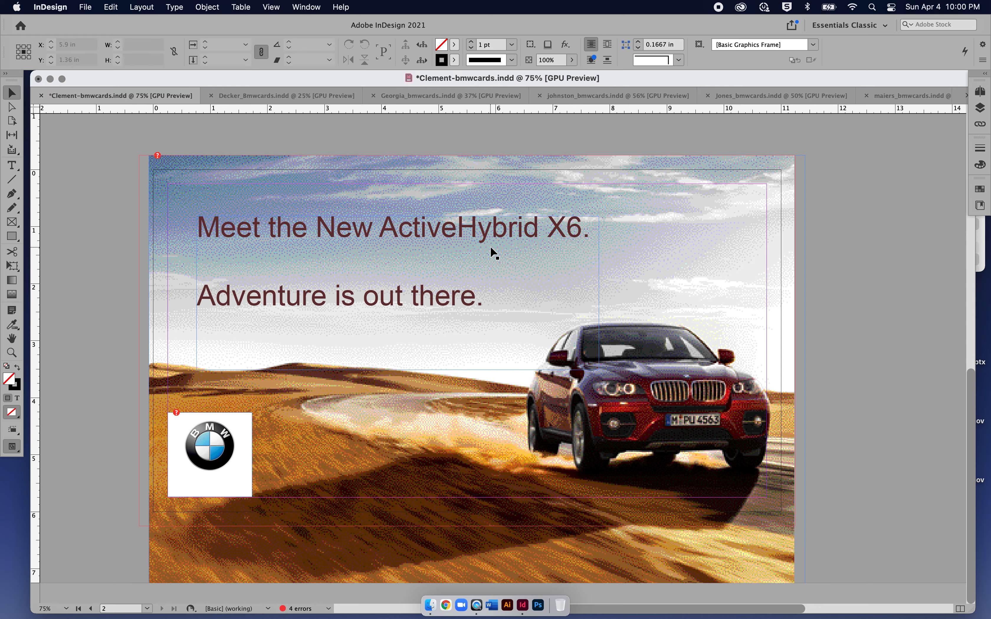
left_click(494, 253)
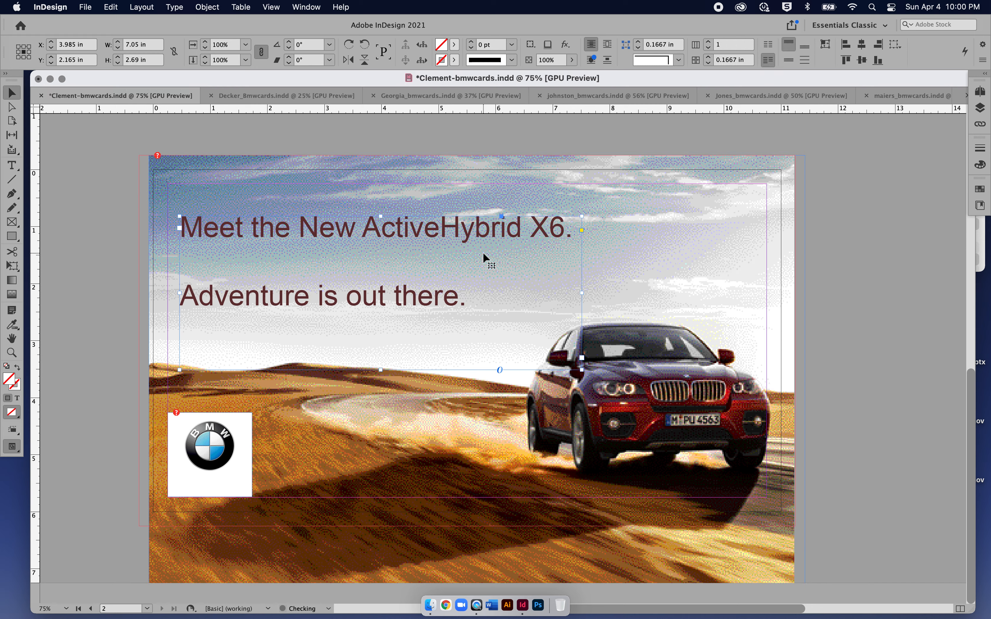
left_click_drag(661, 162, 646, 162)
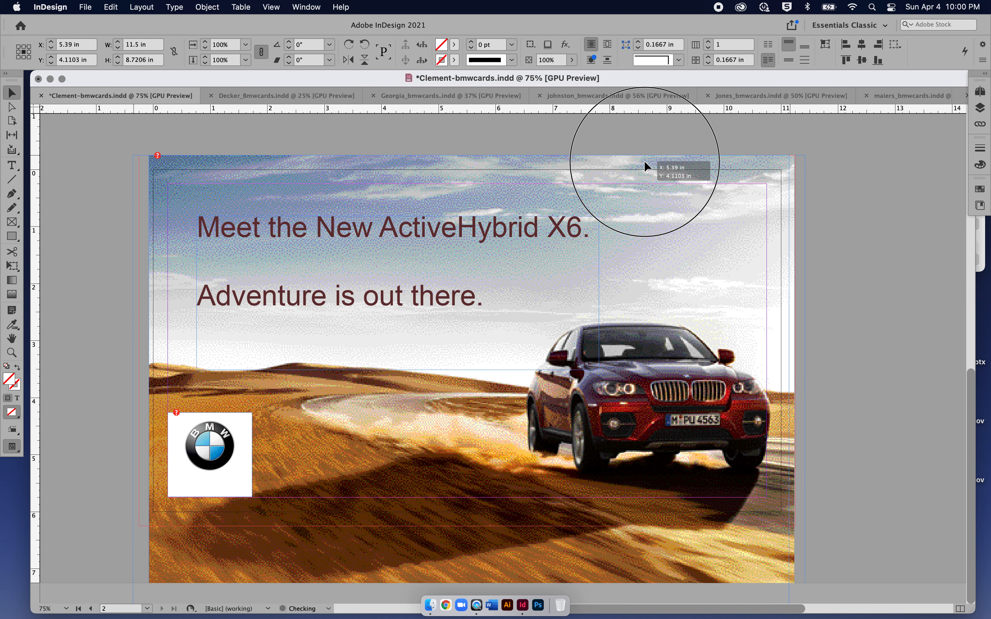
left_click_drag(750, 176, 739, 205)
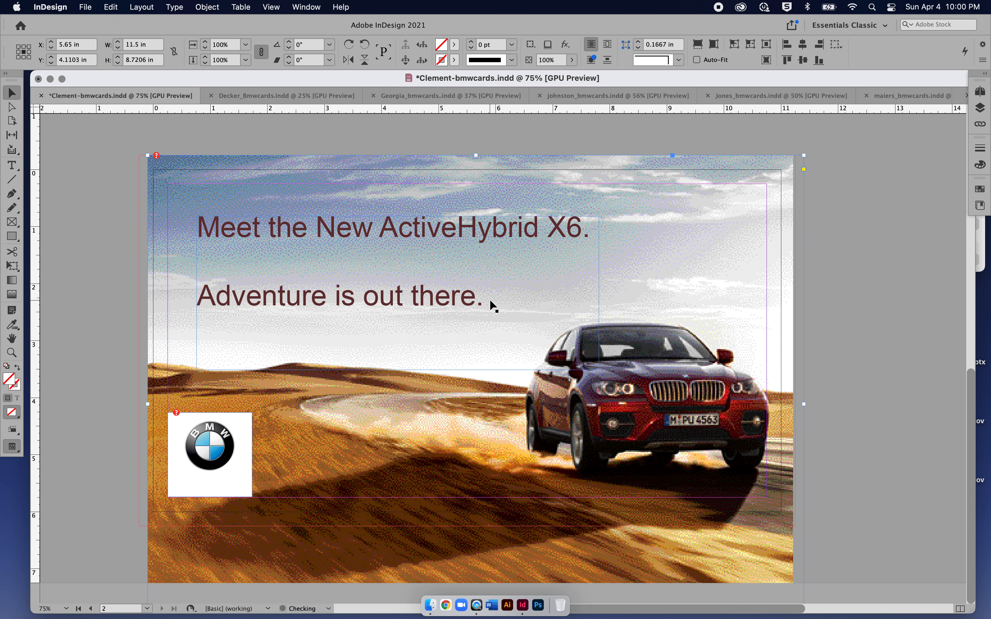
- Extend the left edge of page 2's background image frame outward to a width of about 11.7 in, and deselect it
left_click_drag(146, 403, 137, 403)
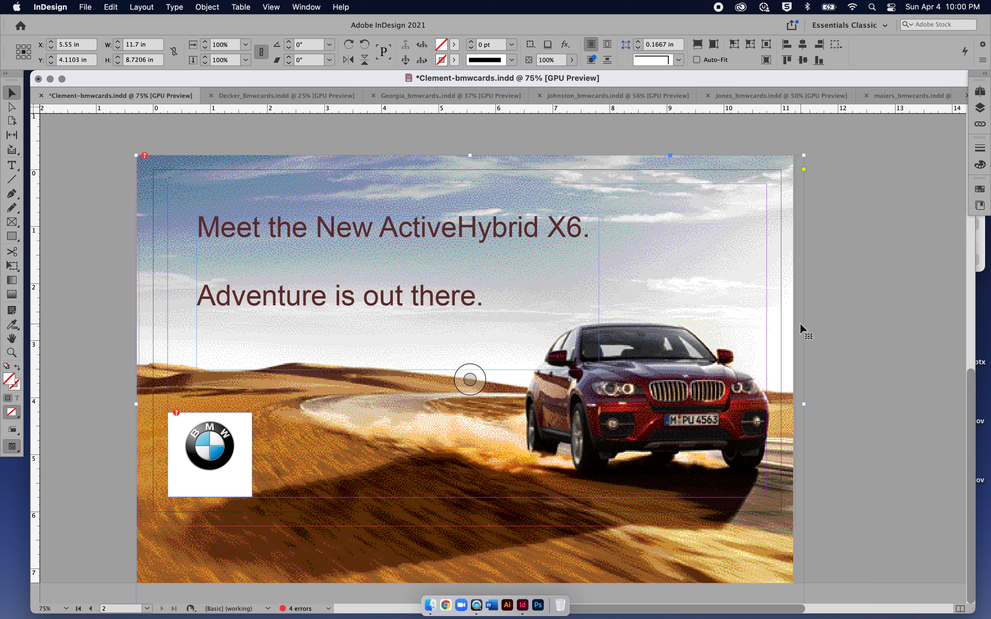
left_click(845, 316)
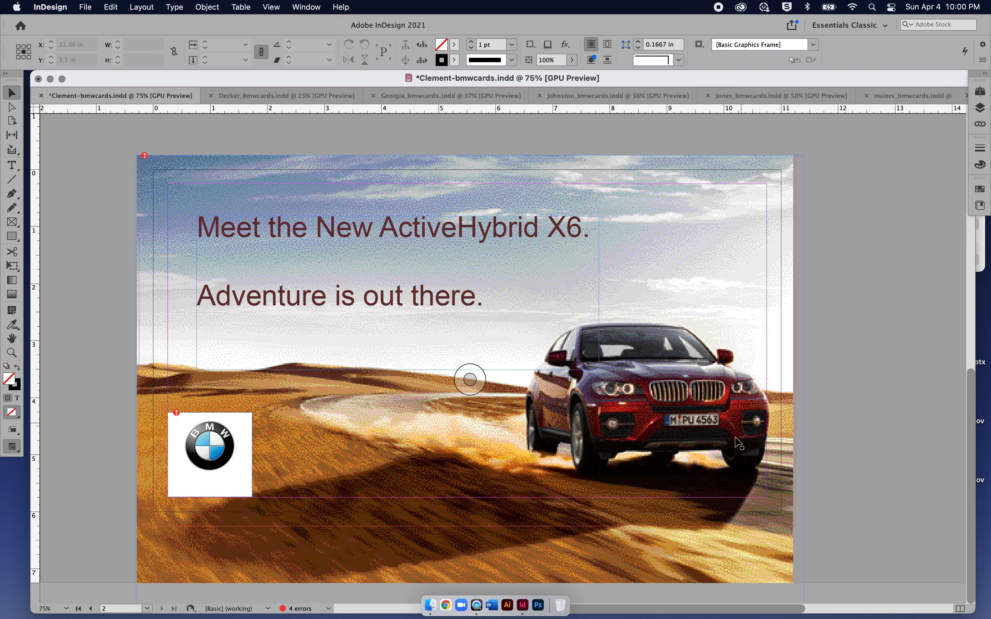
left_click(684, 410)
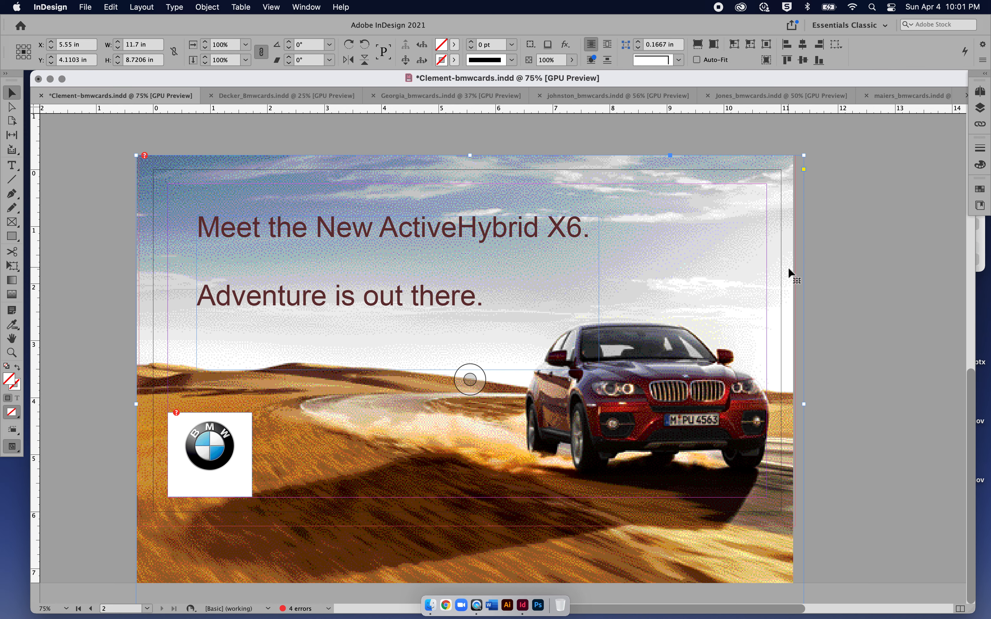
left_click(837, 273)
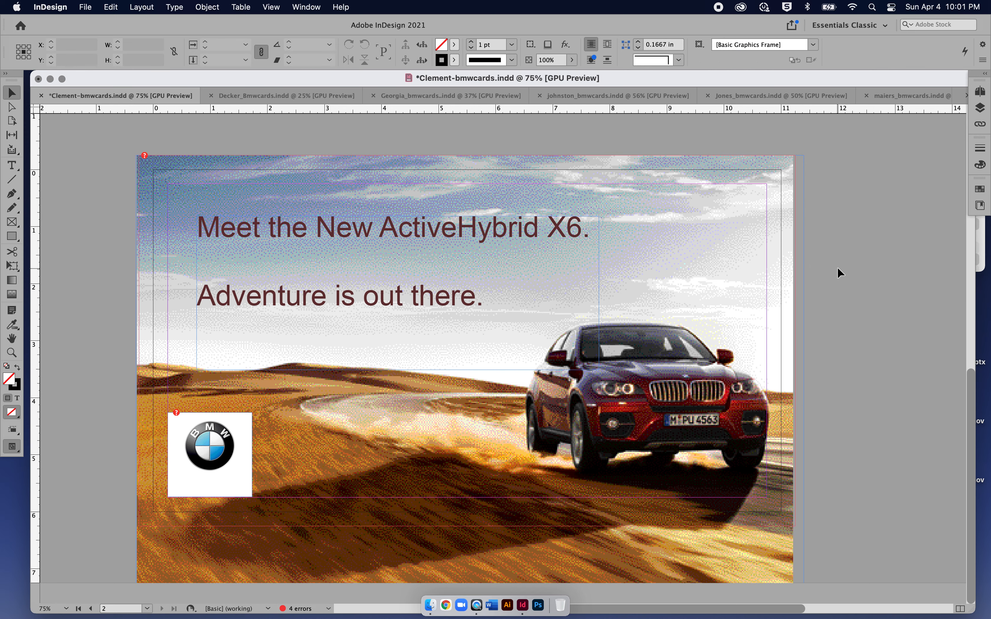
- Review page 1's layout, and switch to the Decker_Bmwcards.indd document to examine its card
scroll(837, 268, "up", 10)
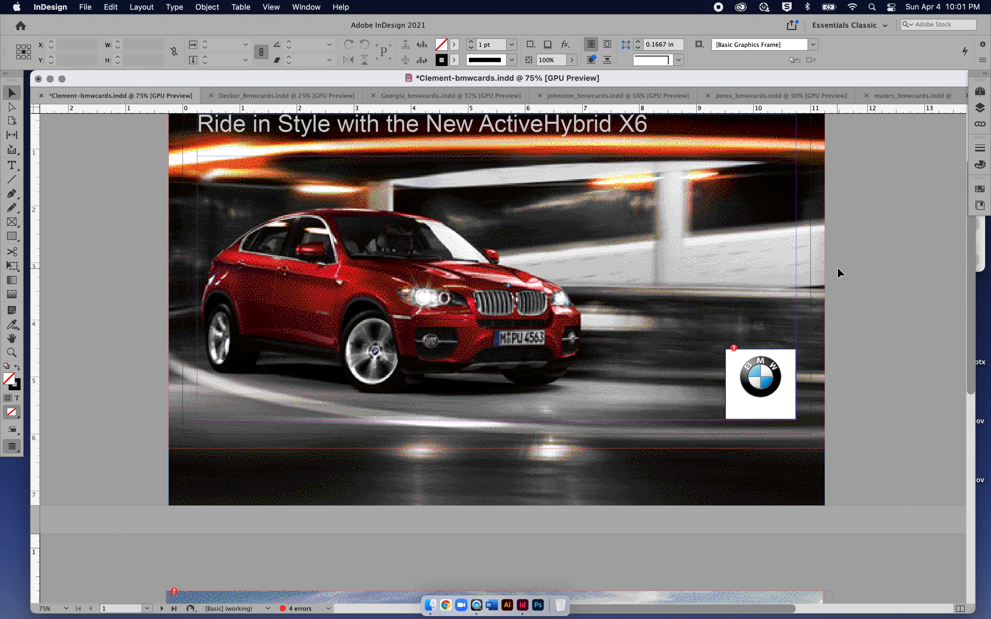
scroll(365, 230, "up", 2)
scroll(367, 232, "up", 2)
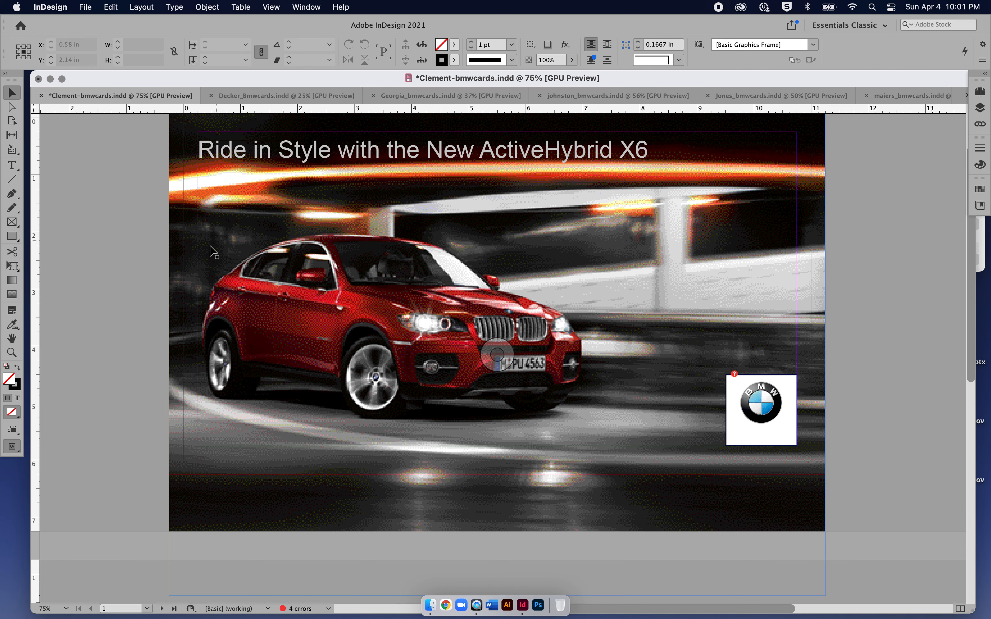
scroll(69, 219, "up", 2)
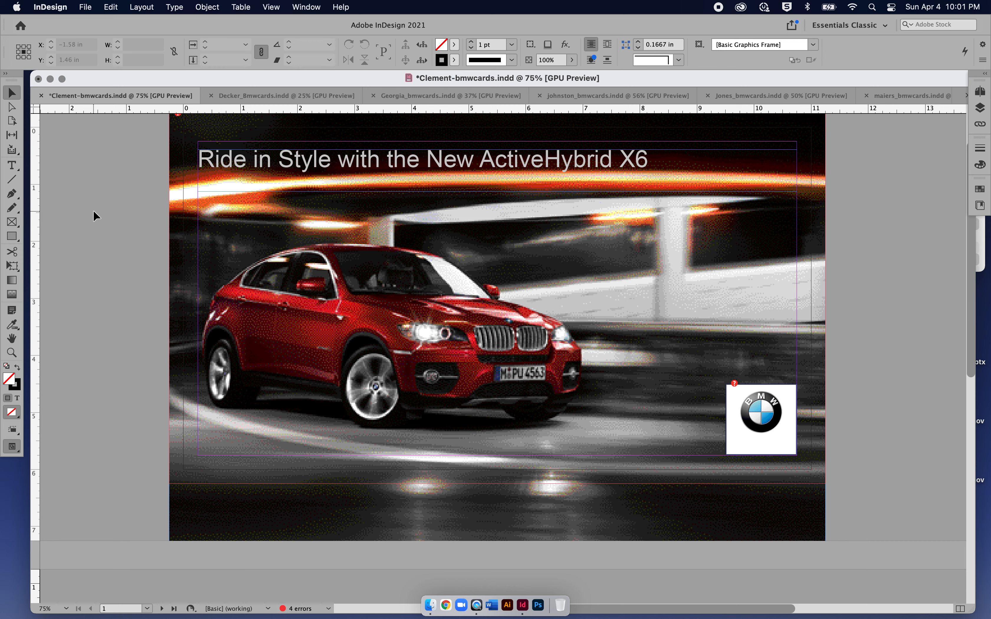
left_click(304, 98)
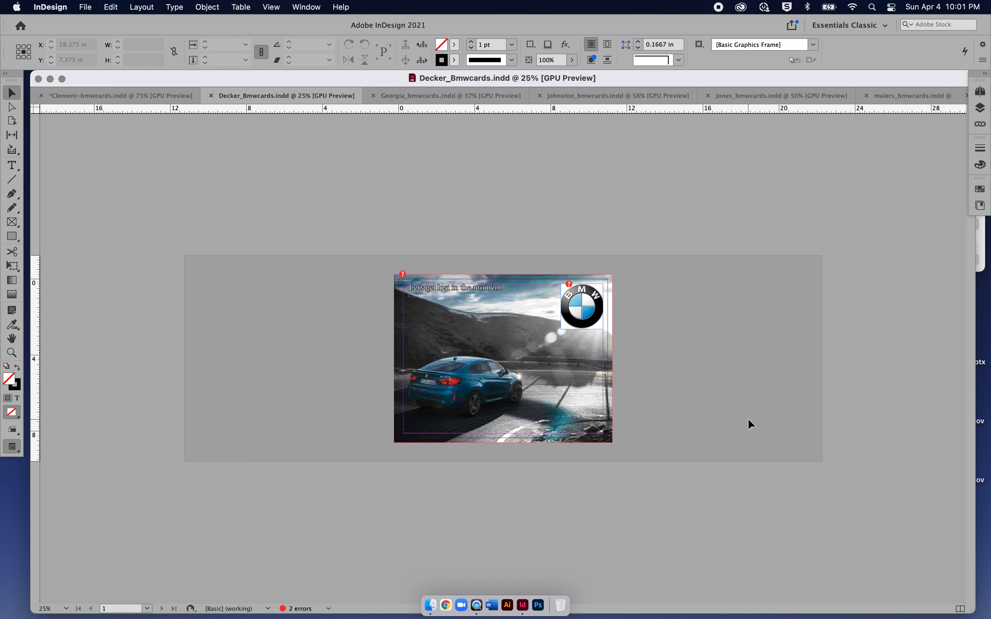
key("super+equal")
key("super+equal")
key("super+minus")
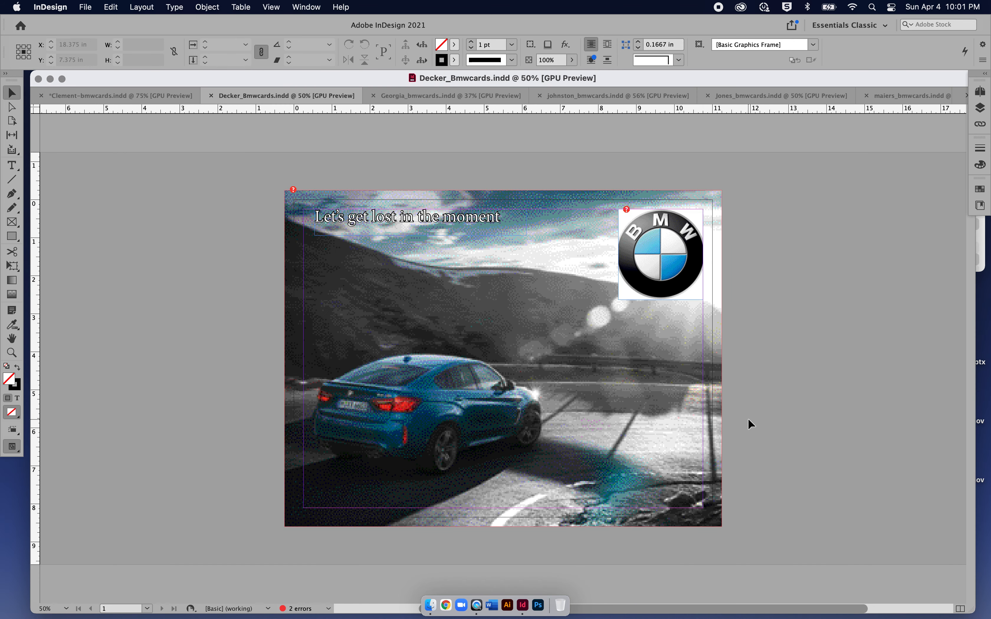
scroll(788, 374, "right", 3)
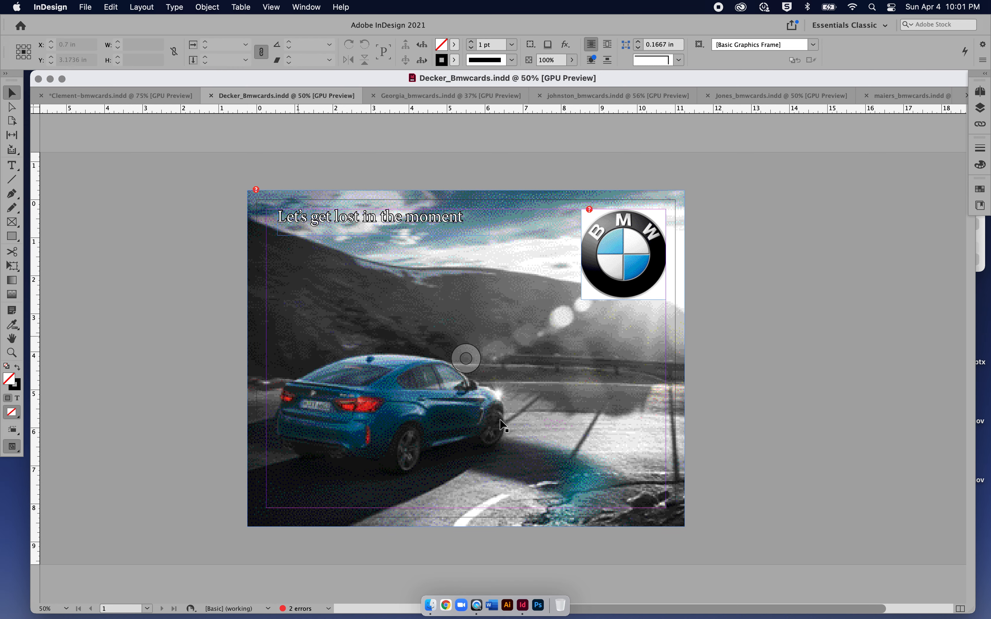
scroll(672, 342, "right", 1)
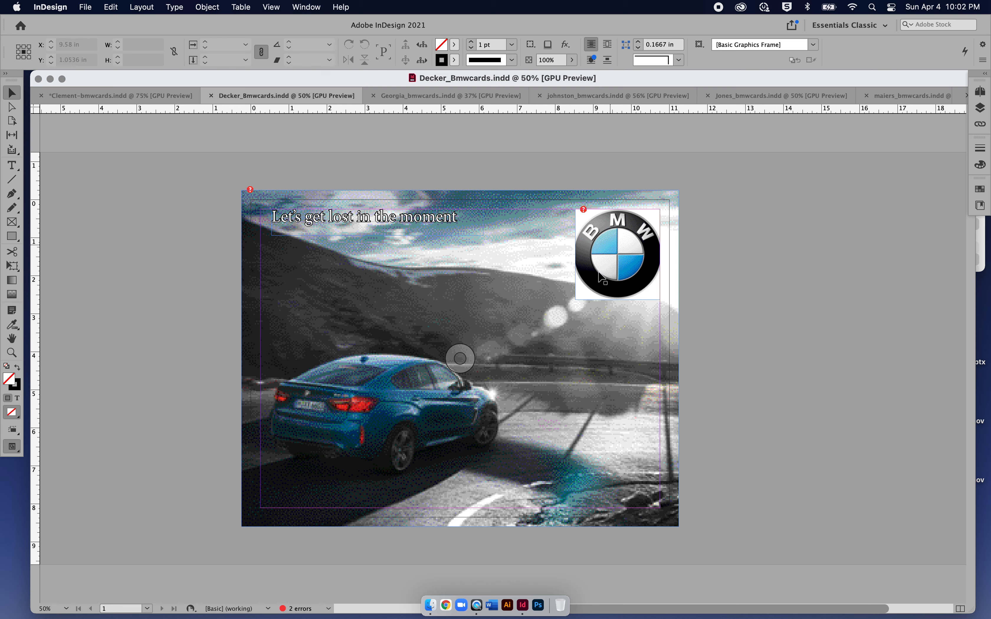
- Fit the BMW logo proportionally inside its frame and move it down to the card's lower-right corner, at Y about 6.99 in
left_click(586, 282)
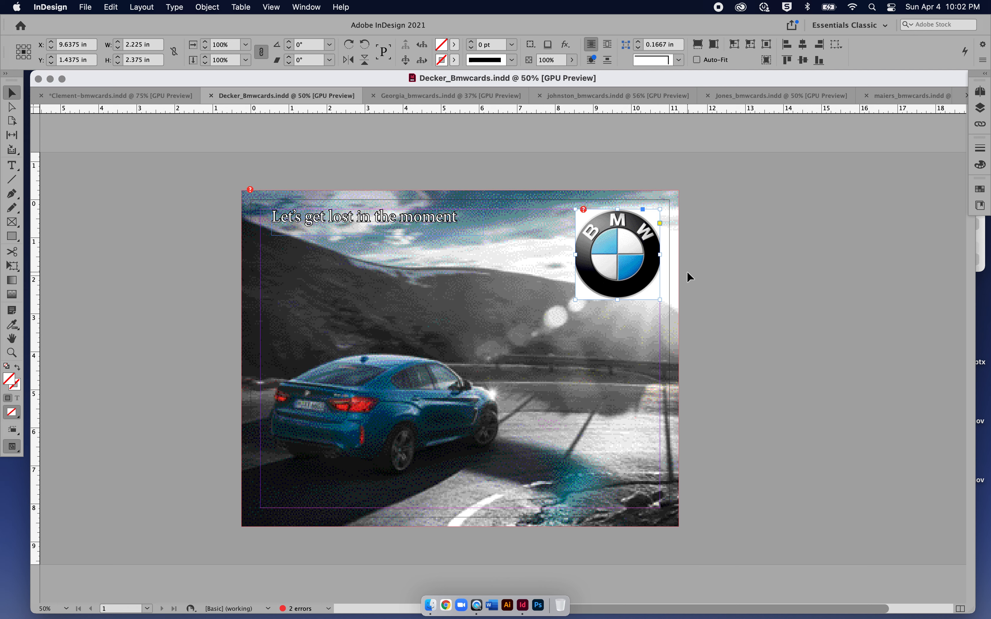
left_click(750, 251)
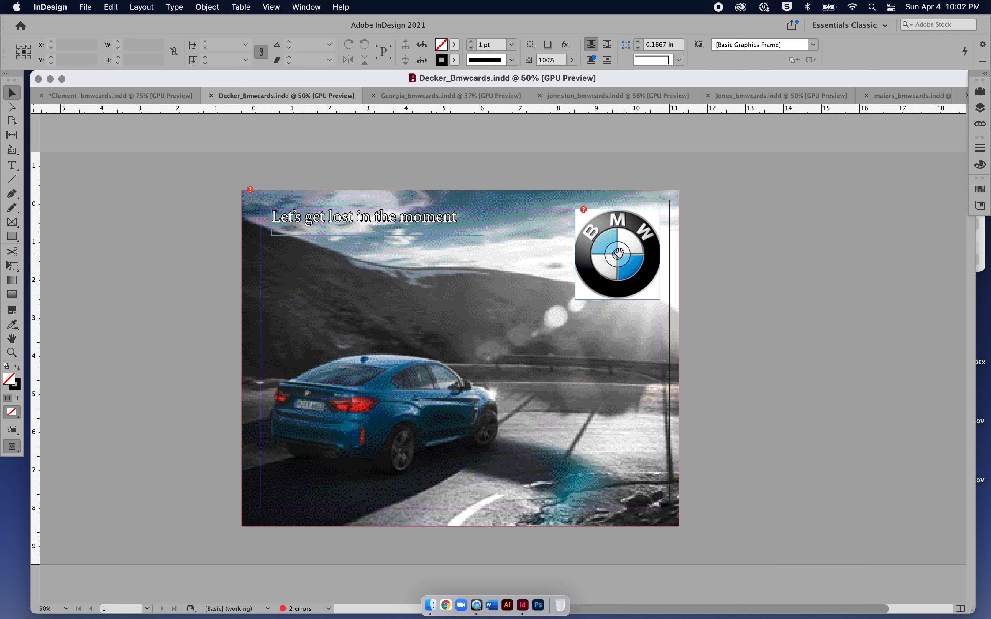
left_click(617, 253)
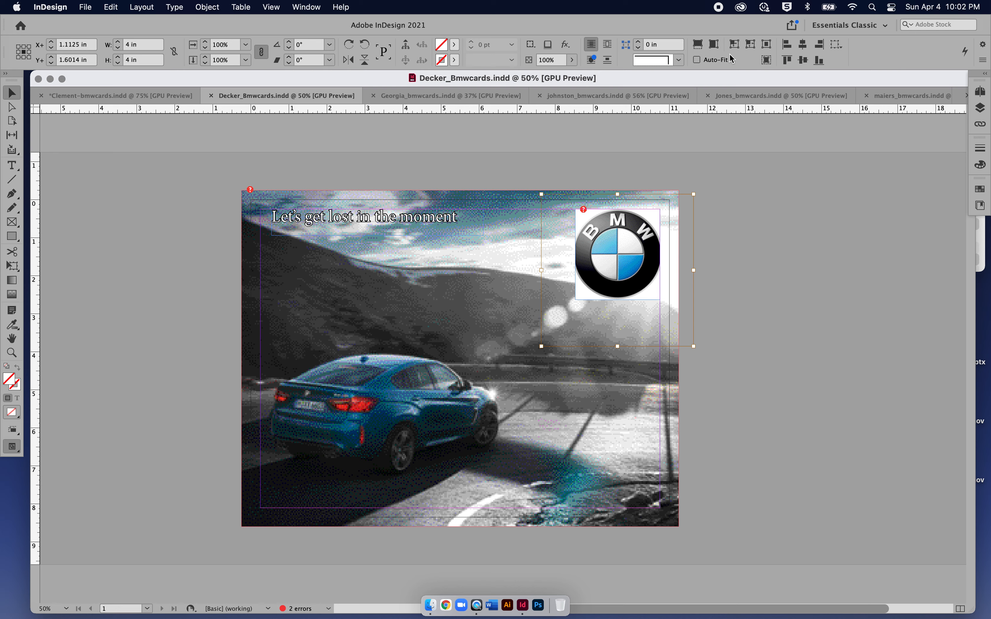
left_click(715, 46)
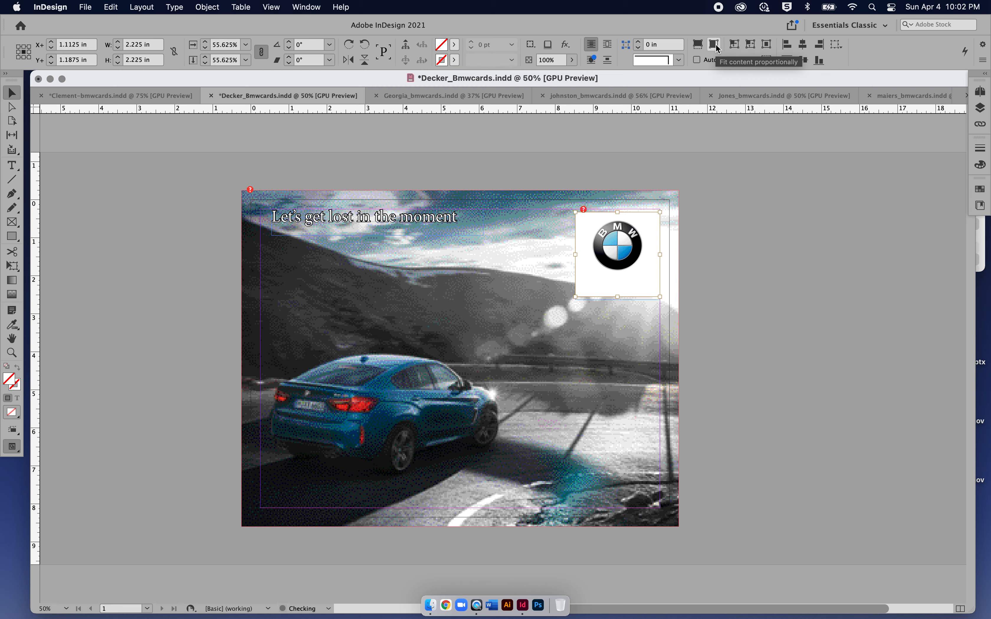
left_click(729, 367)
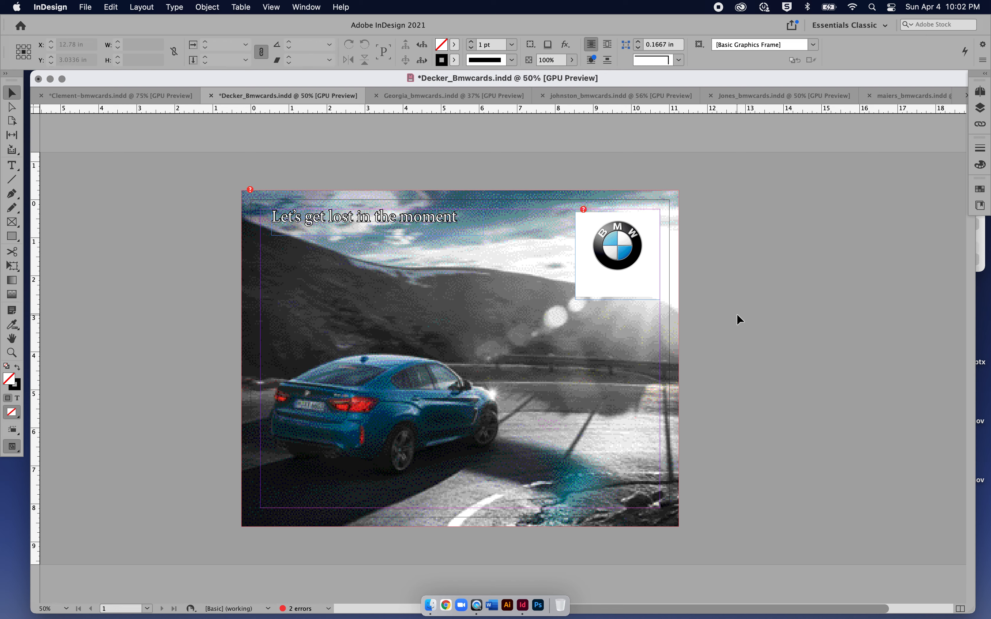
left_click_drag(639, 267, 634, 482)
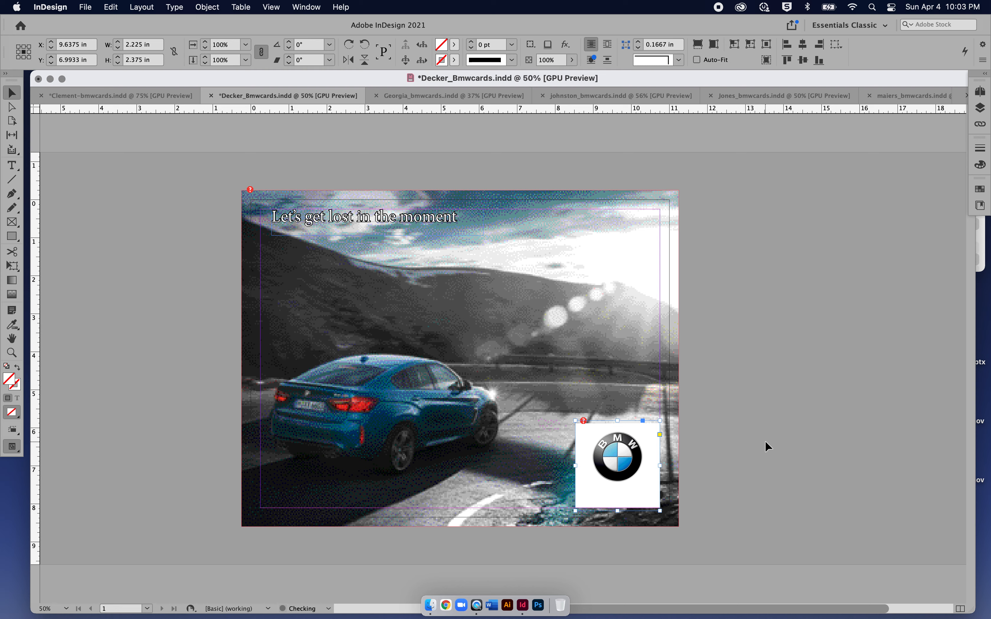
left_click(765, 442)
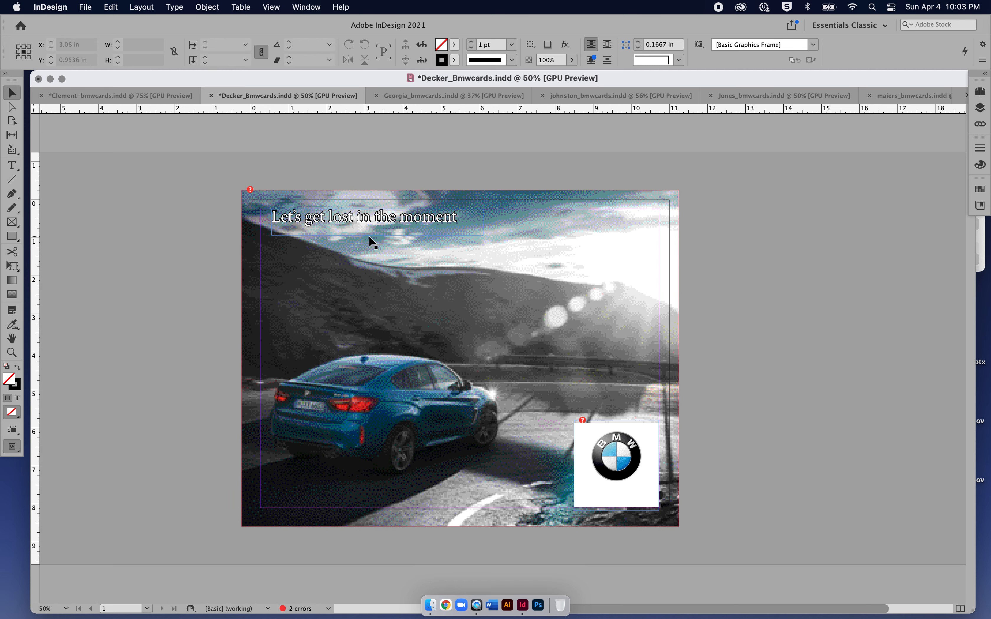
- Change the font of the headline "Let's get lost in the moment" to Helvetica Bold Oblique
key("super+equal")
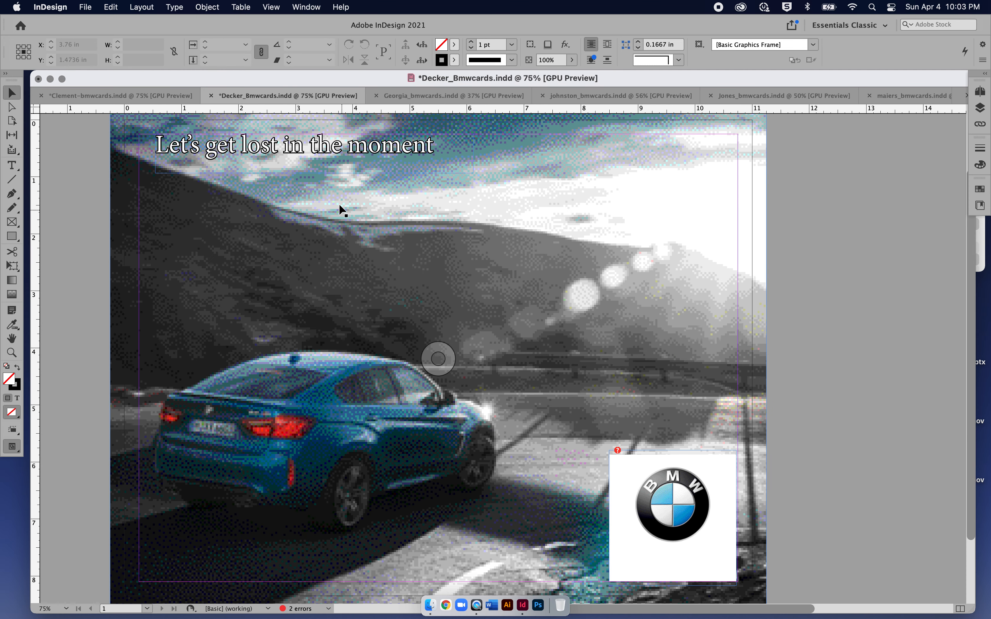
key("super+minus")
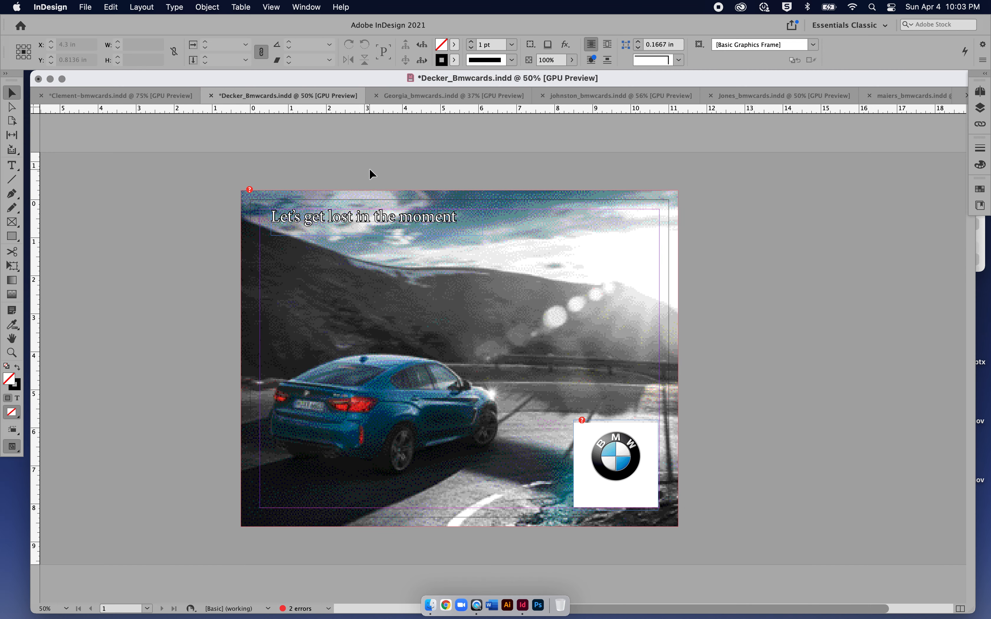
key("super+equal")
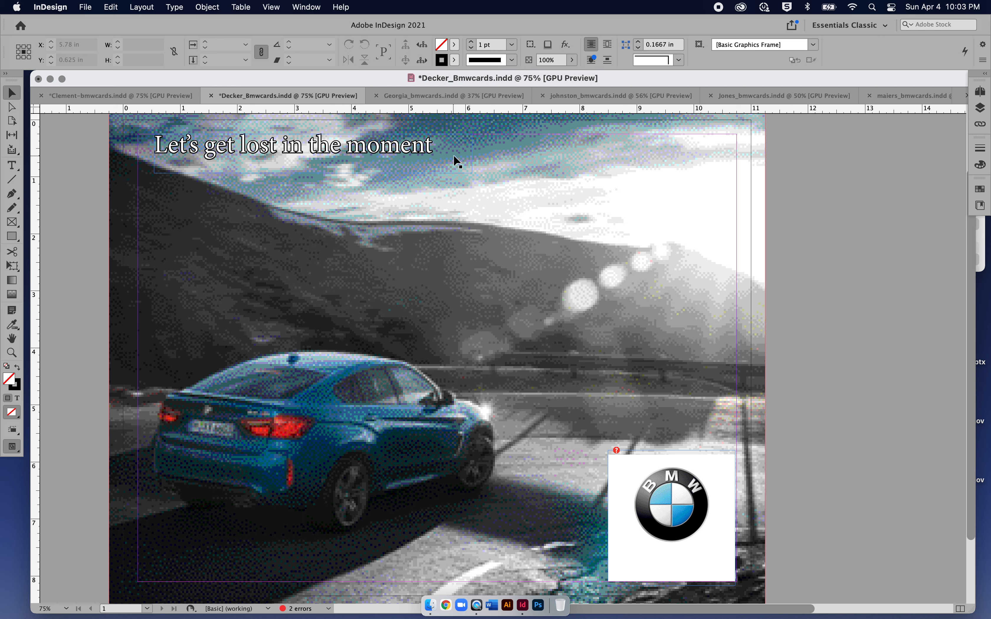
double_click(399, 147)
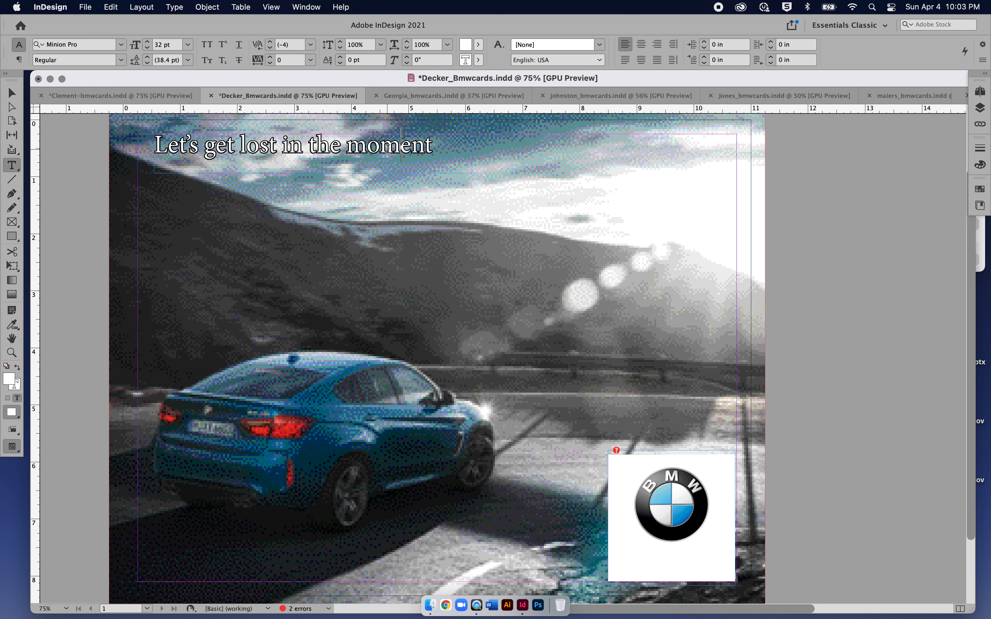
triple_click(387, 148)
left_click(93, 48)
left_click(78, 47)
left_click(59, 46)
left_click(110, 44)
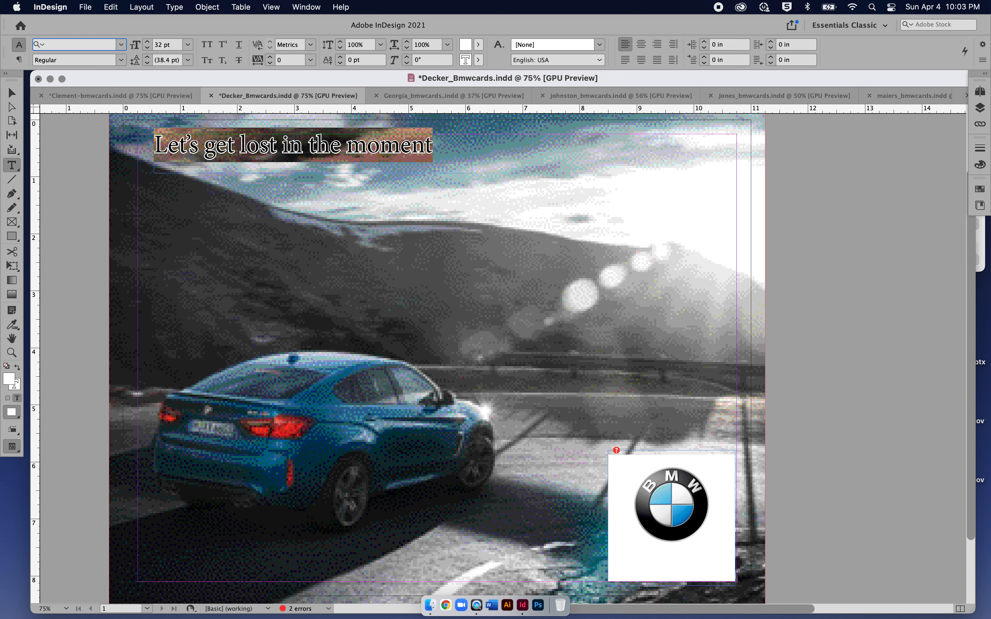
type("hel")
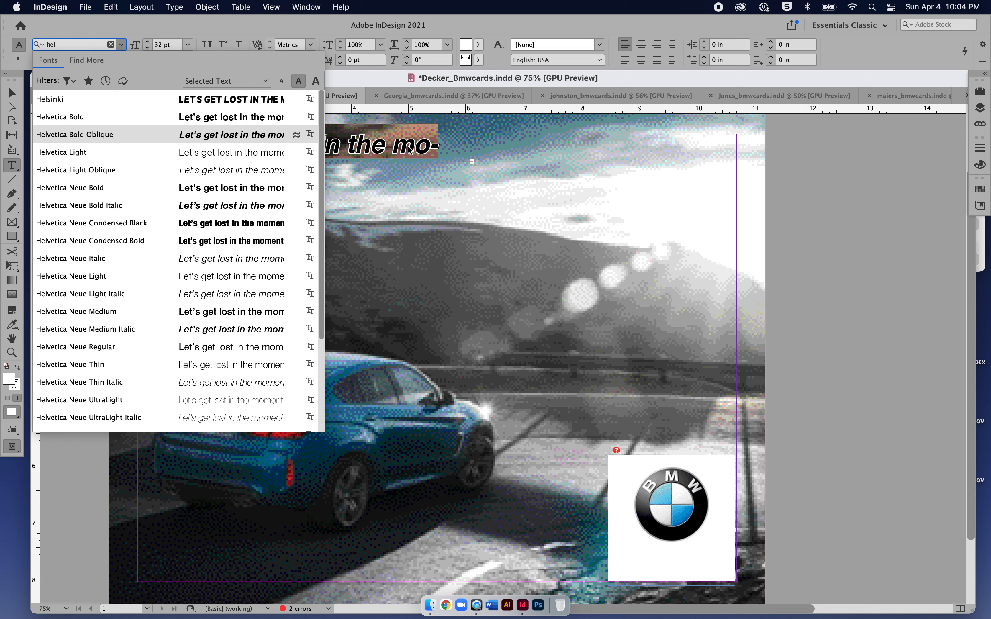
left_click(454, 243)
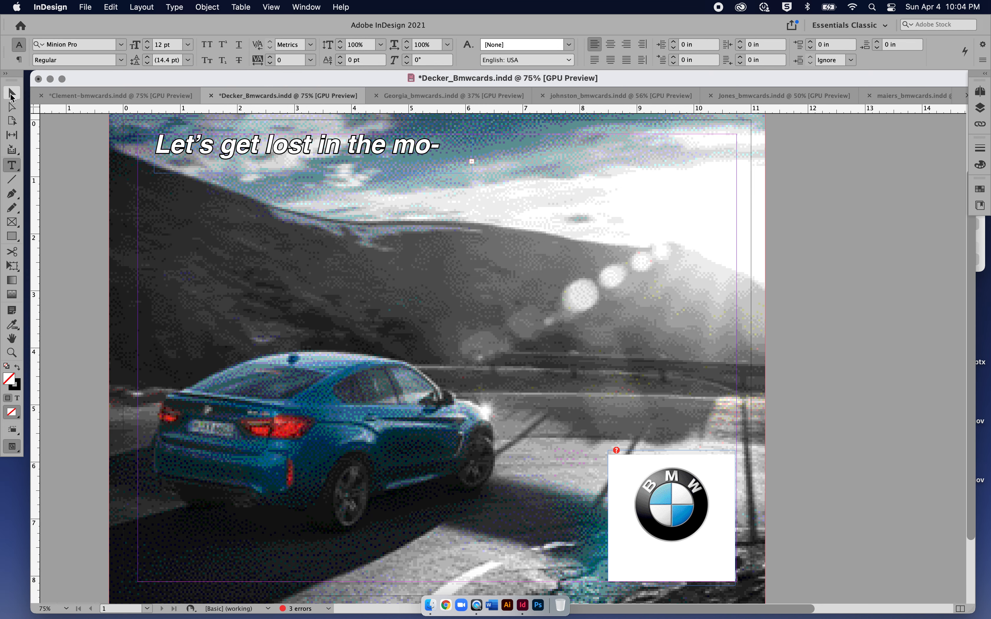
- Enlarge the headline's text frame to about 8.14 in wide and 0.72 in high so the full text fits
left_click(12, 93)
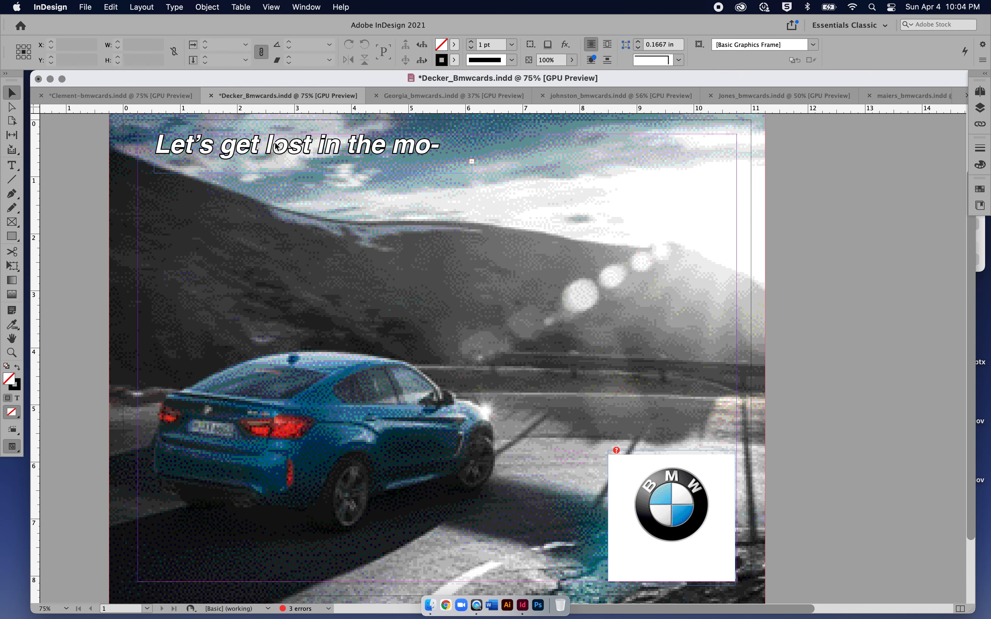
left_click(410, 144)
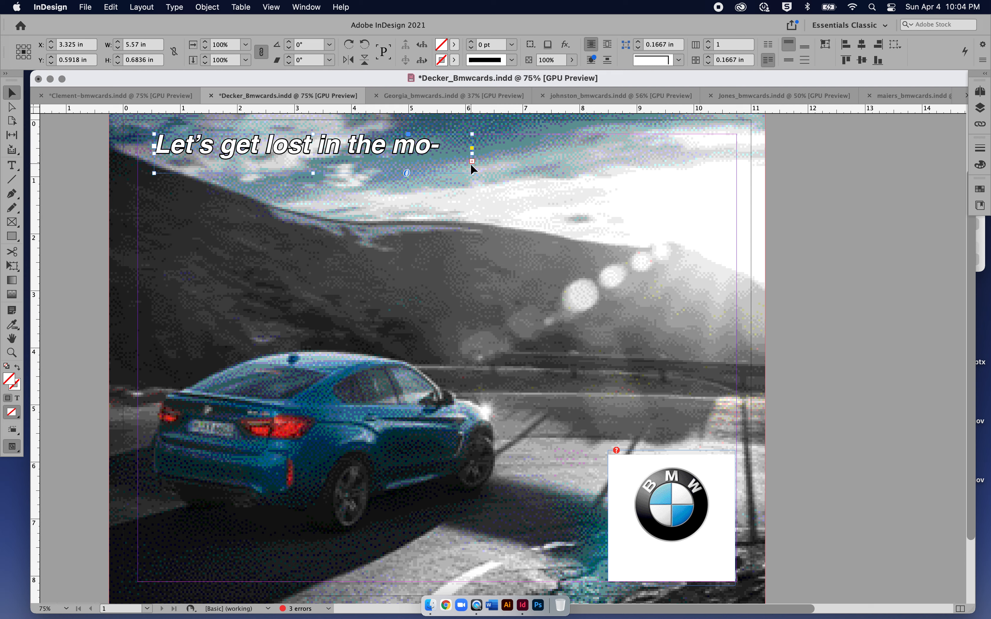
left_click_drag(475, 175, 617, 175)
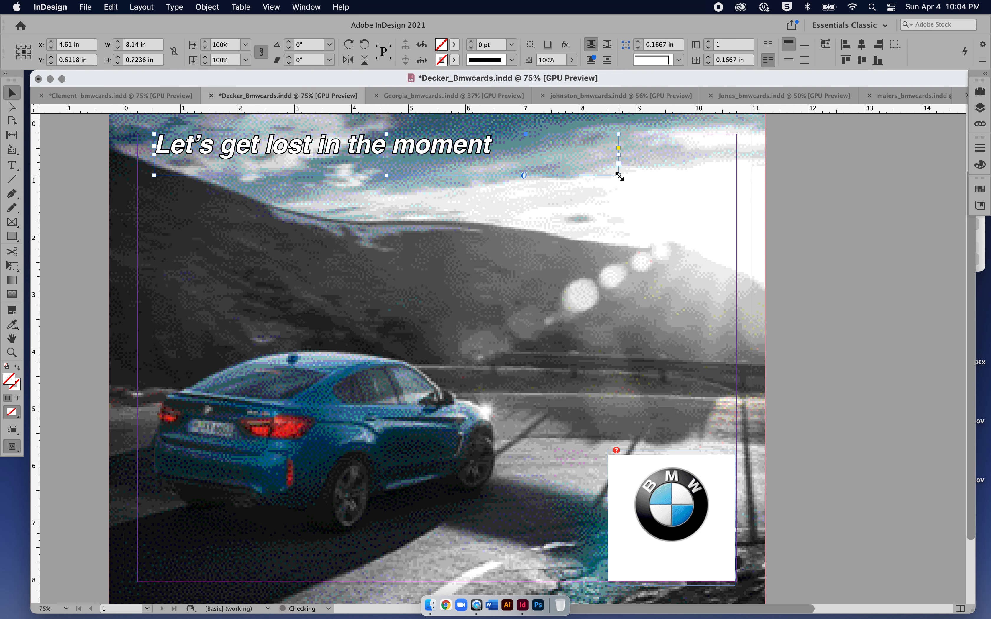
left_click(428, 227)
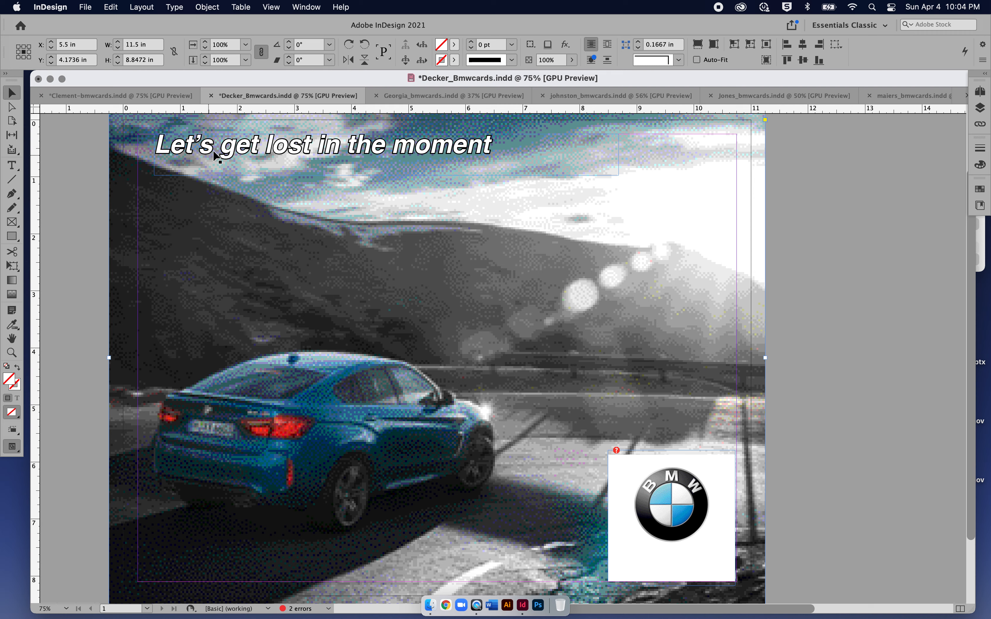
- Delete "Let's" from the headline, leaving "get lost in the moment", and deselect the text
double_click(227, 152)
left_click_drag(225, 149, 93, 149)
key("BackSpace")
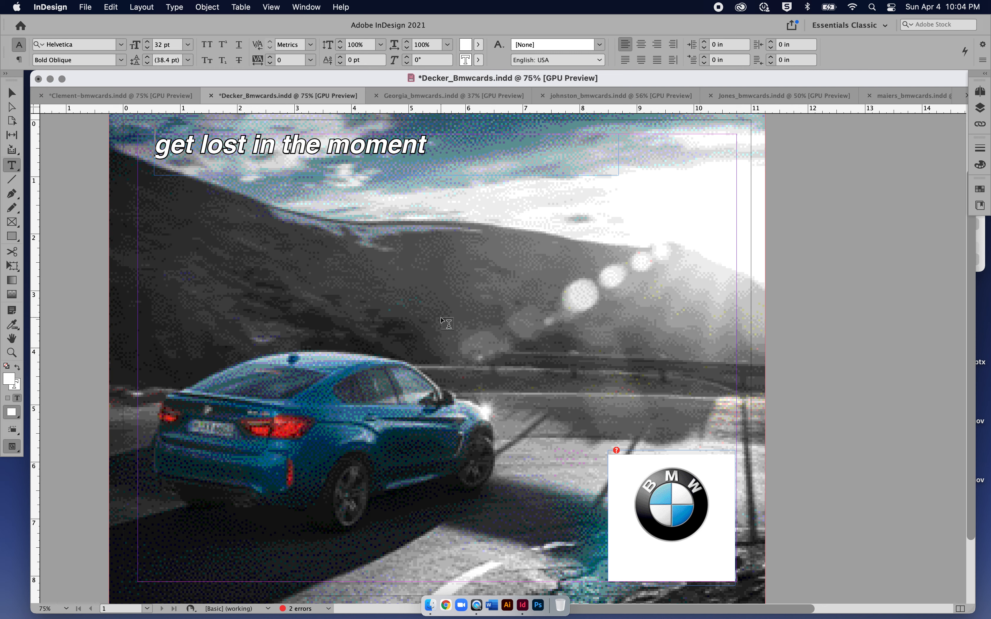
triple_click(215, 144)
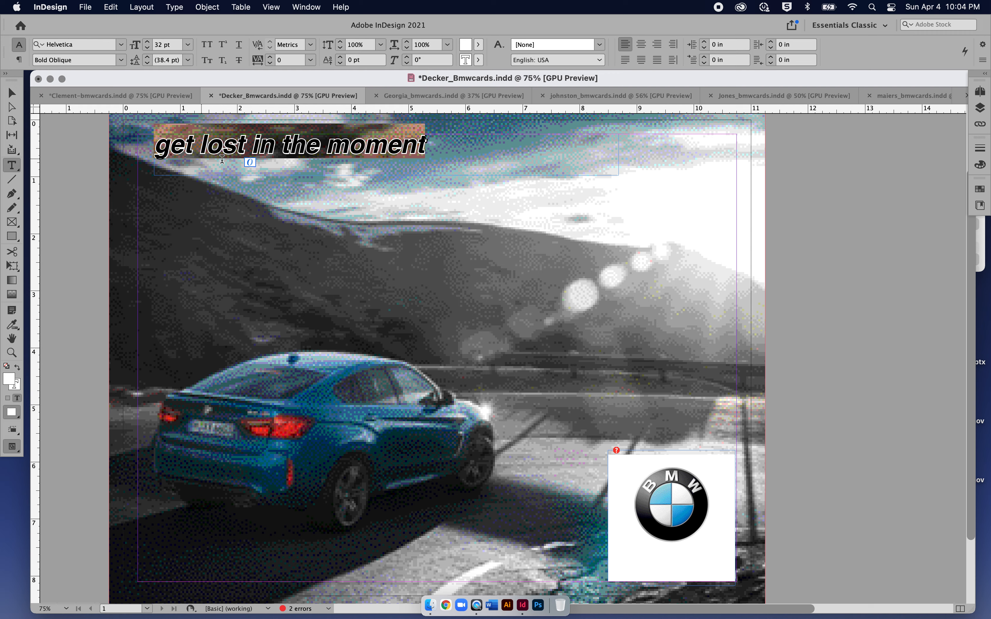
left_click(12, 93)
left_click(57, 152)
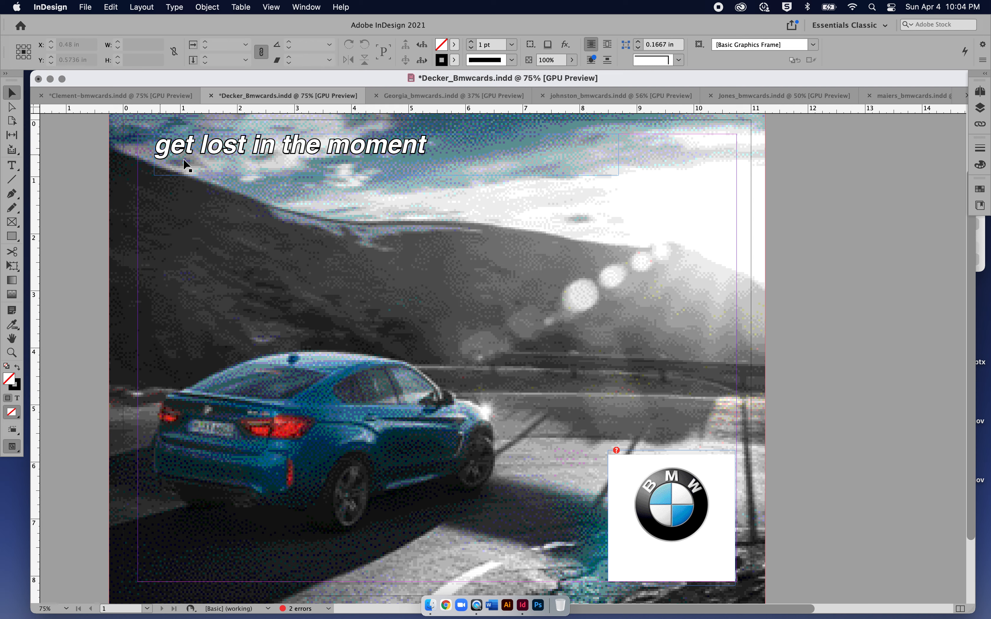
- Try the headline "get lost in the moment" in uppercase
triple_click(167, 149)
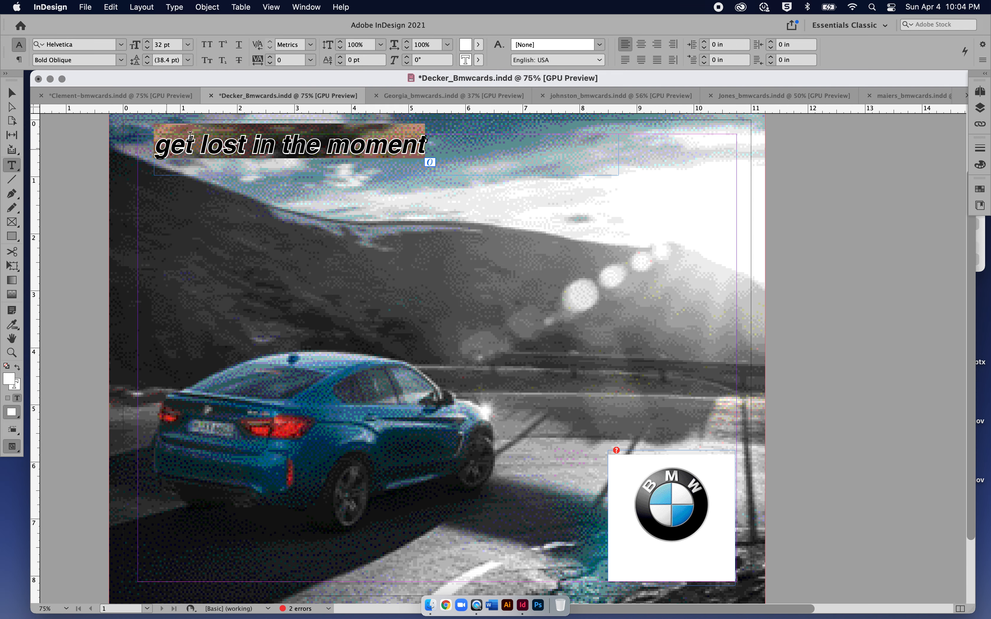
left_click(174, 8)
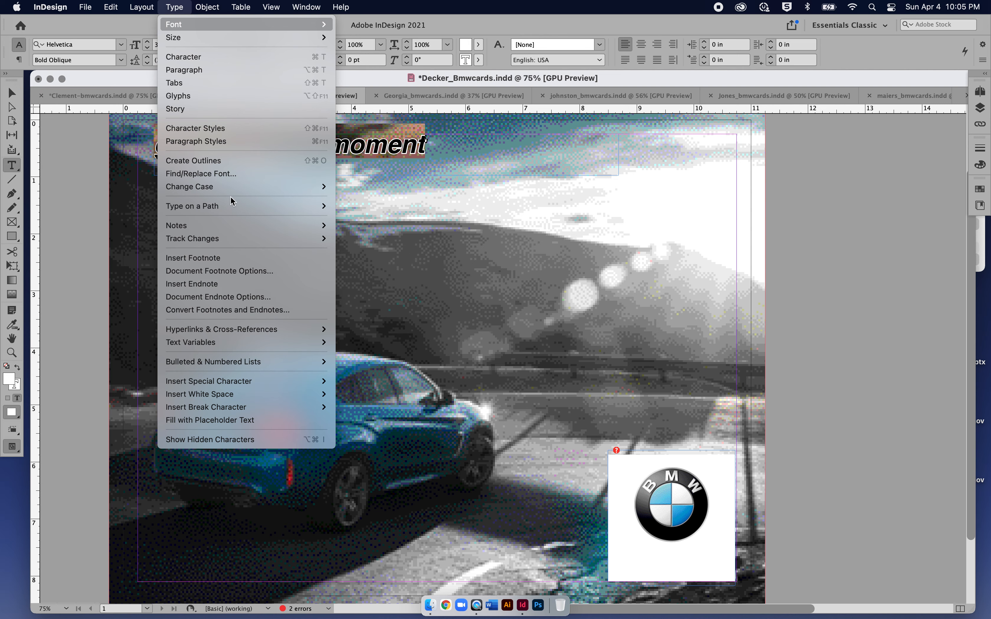
mouse_move(224, 188)
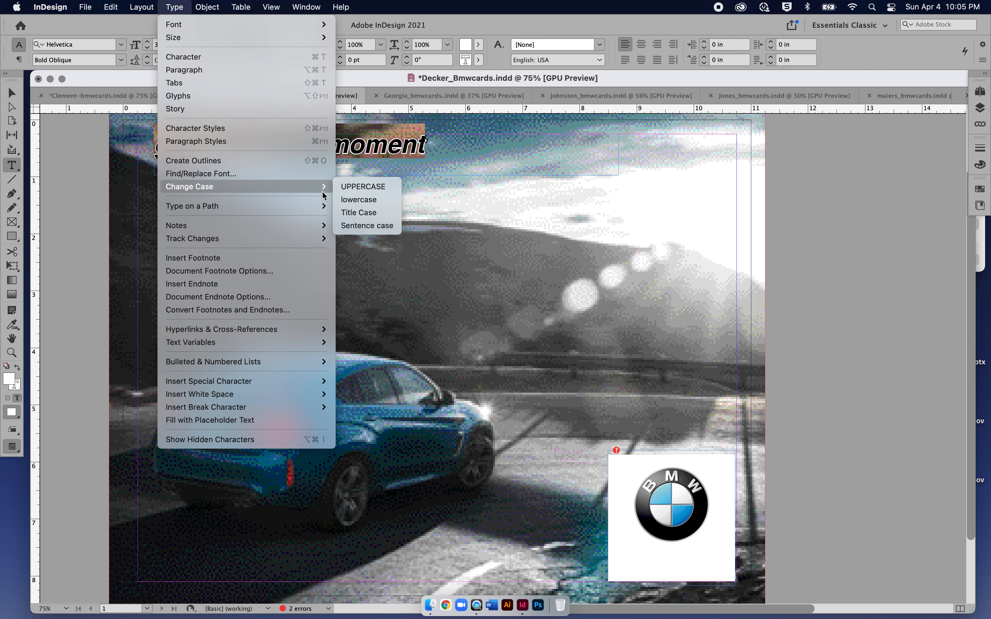
left_click(349, 186)
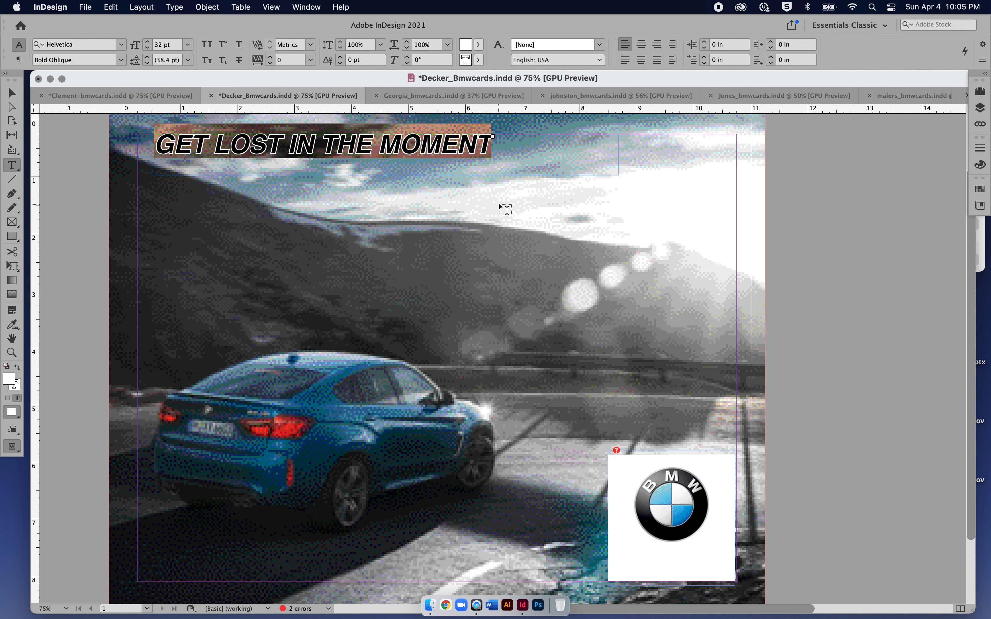
- Change the case of the selected headline to Title Case, giving "Get Lost In The Moment"
left_click(175, 7)
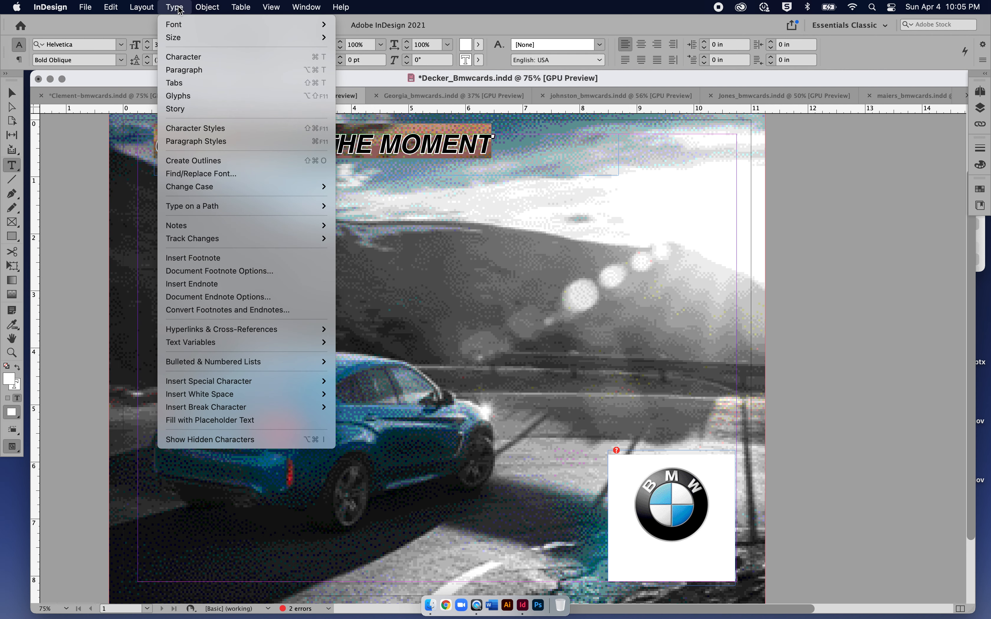
mouse_move(213, 185)
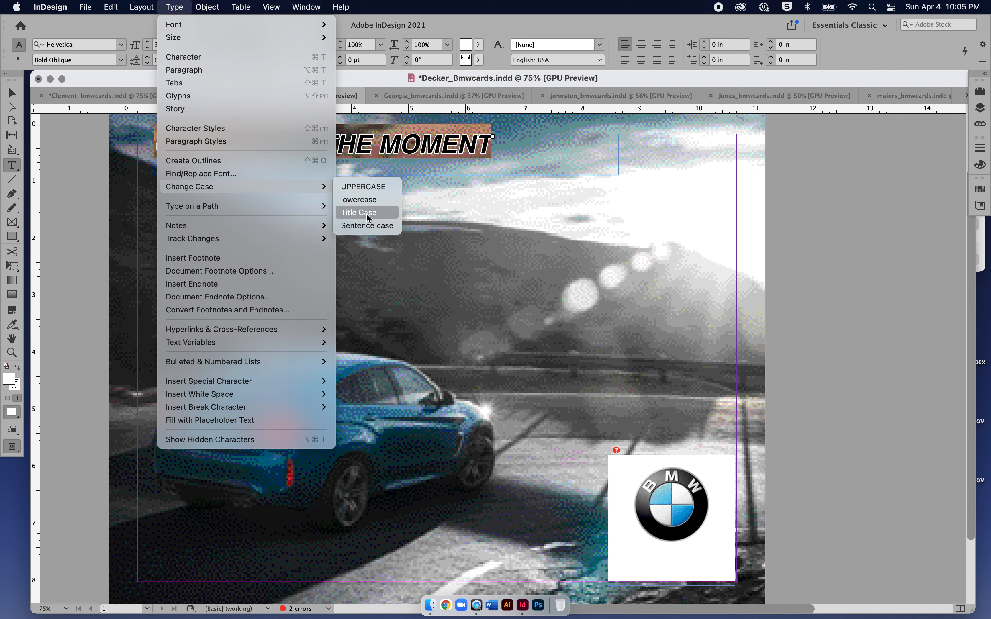
left_click(366, 213)
left_click(11, 93)
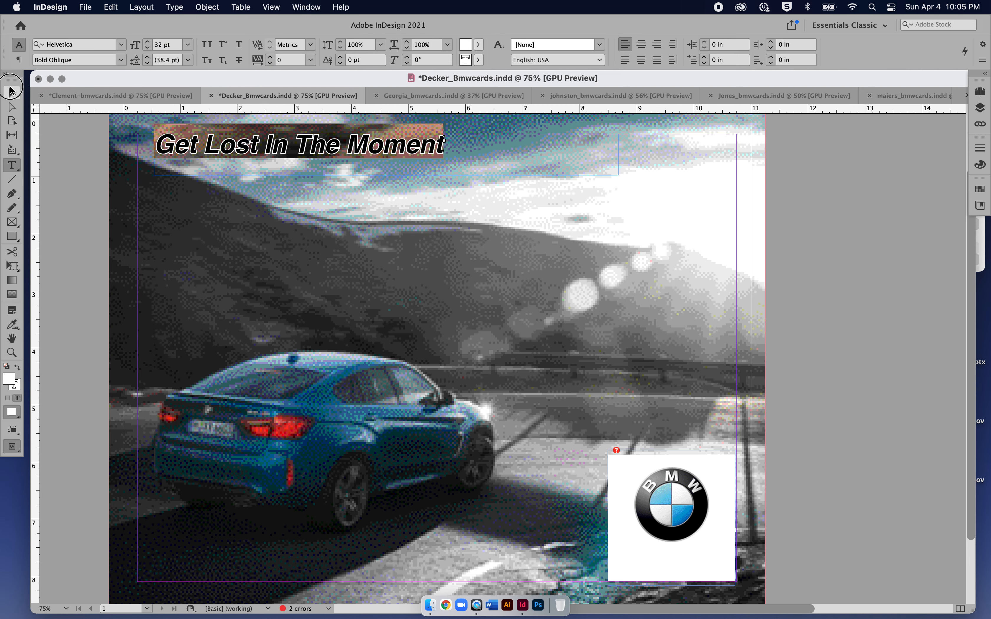
- Increase the font size of the headline "Get Lost In The Moment" to 38 pt
triple_click(257, 131)
left_click(148, 42)
left_click(147, 42)
left_click(148, 42)
left_click(149, 42)
left_click(149, 42)
left_click(148, 42)
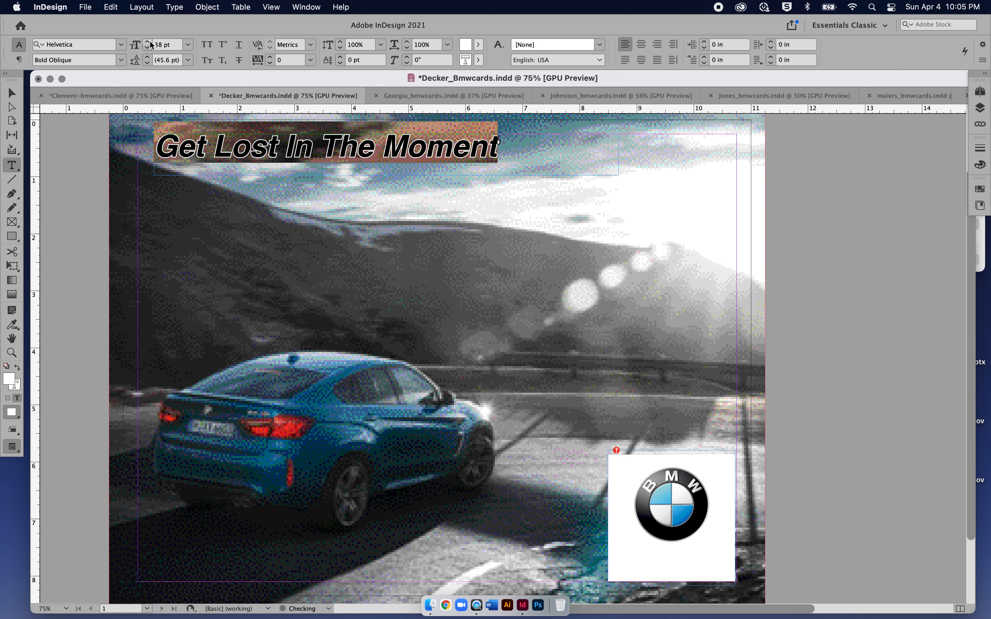
left_click(12, 92)
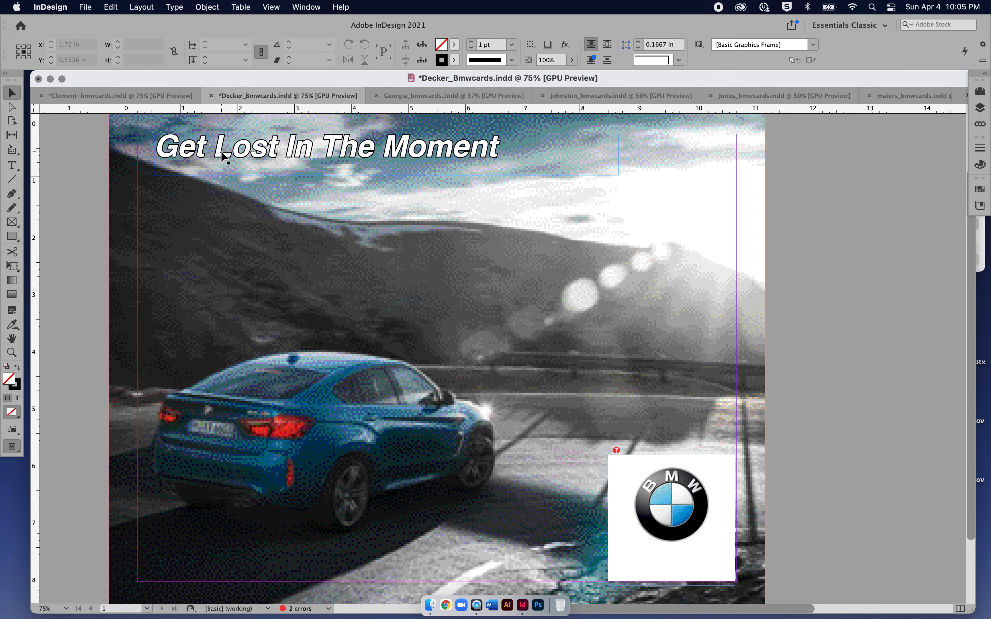
- Move the headline to the card's upper-right area, with its frame at about X 8.63 in and Y 0.76 in, and leave it deselected
left_click_drag(224, 156, 438, 161)
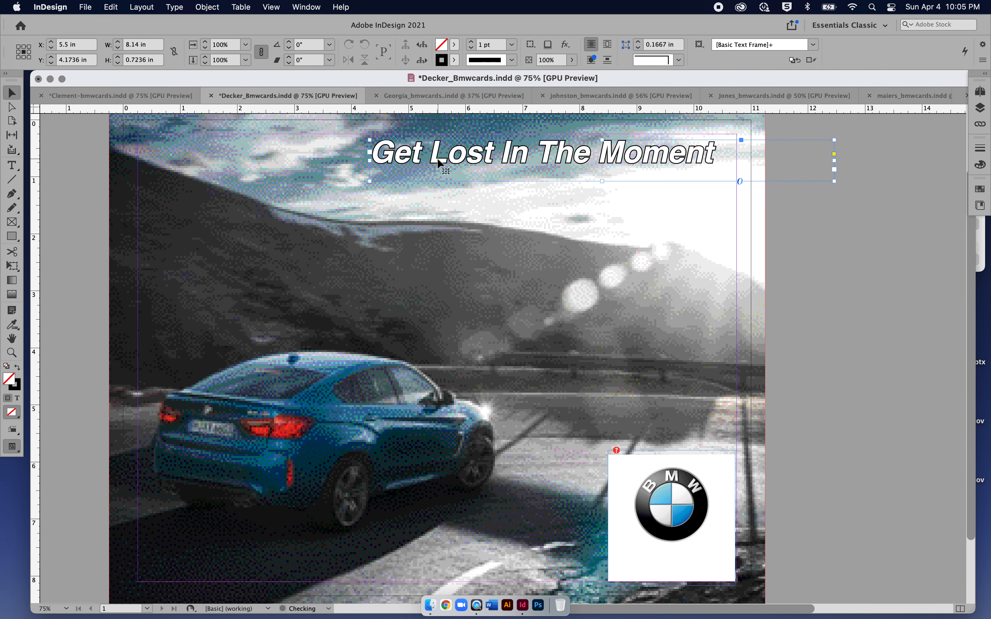
left_click_drag(508, 156, 523, 159)
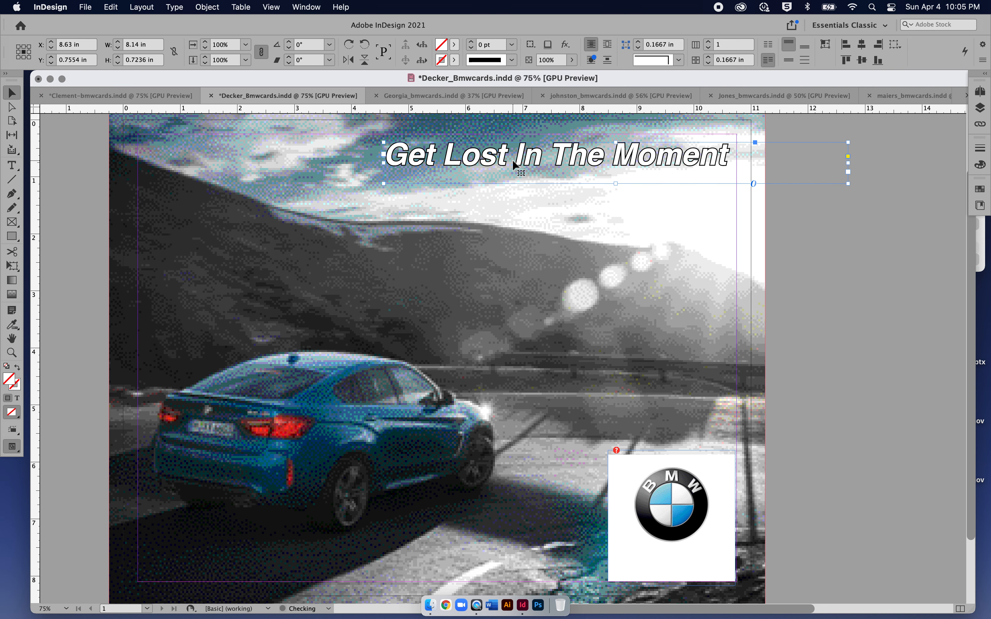
triple_click(537, 164)
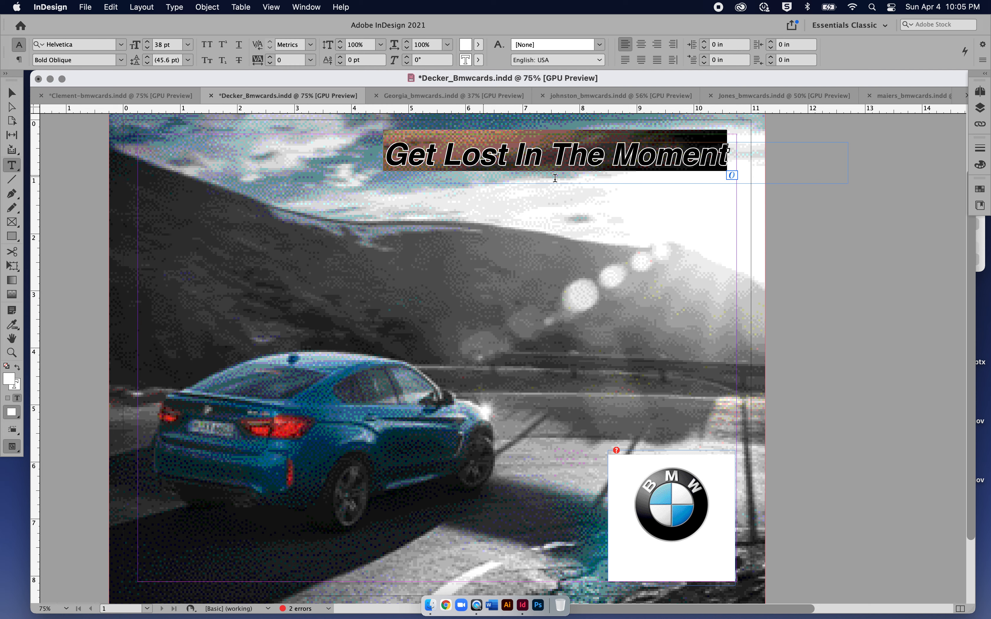
left_click(598, 163)
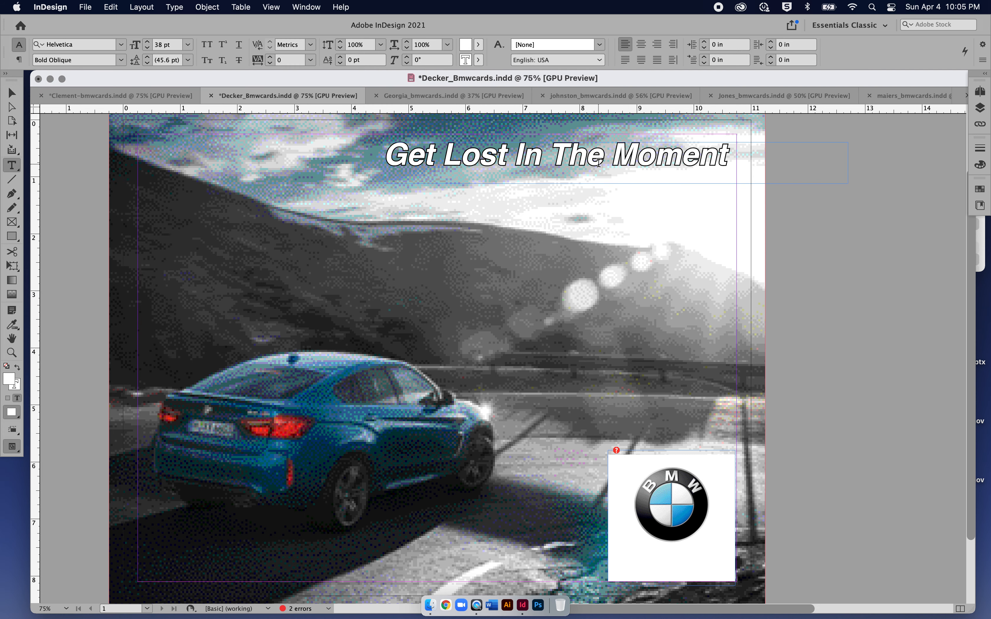
left_click(10, 93)
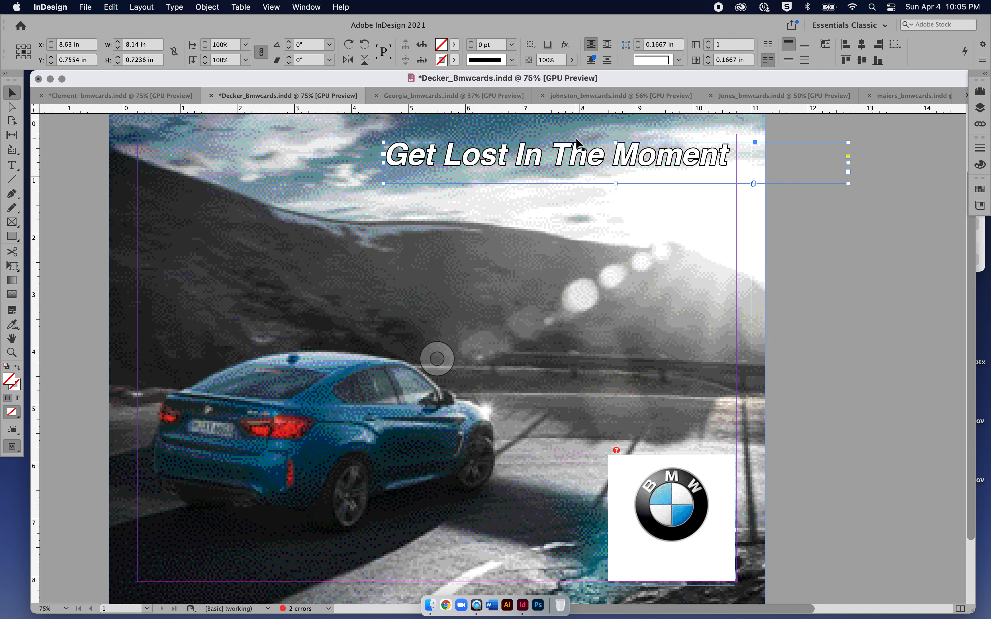
left_click(790, 245)
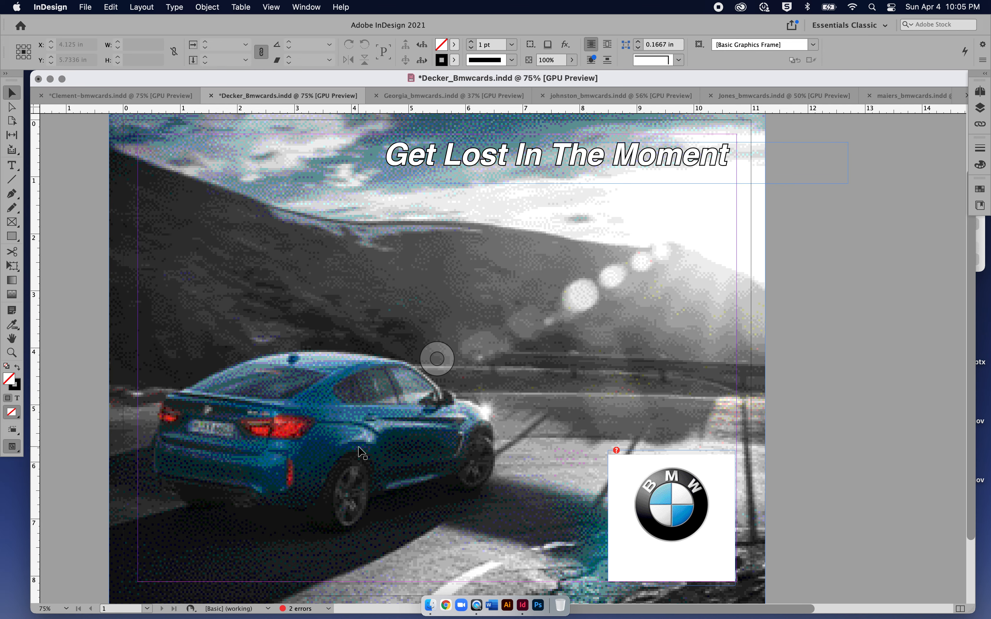
- Examine the whole blue-car card at 50%, and switch to the red X6 card document to review its first page at 75%
key("super+minus")
key("super+minus")
key("super+equal")
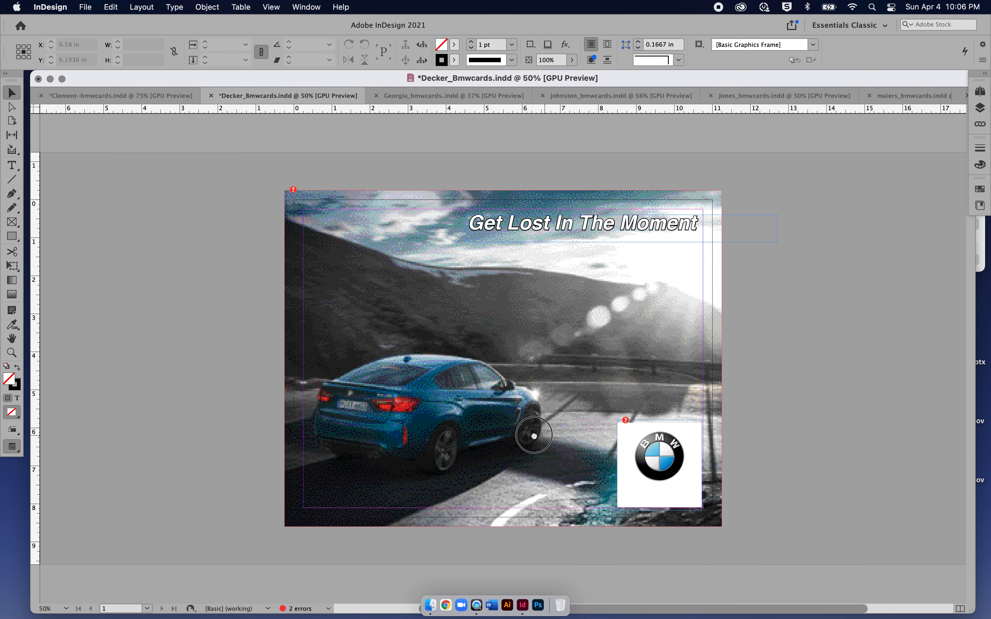
scroll(574, 434, "right", 5)
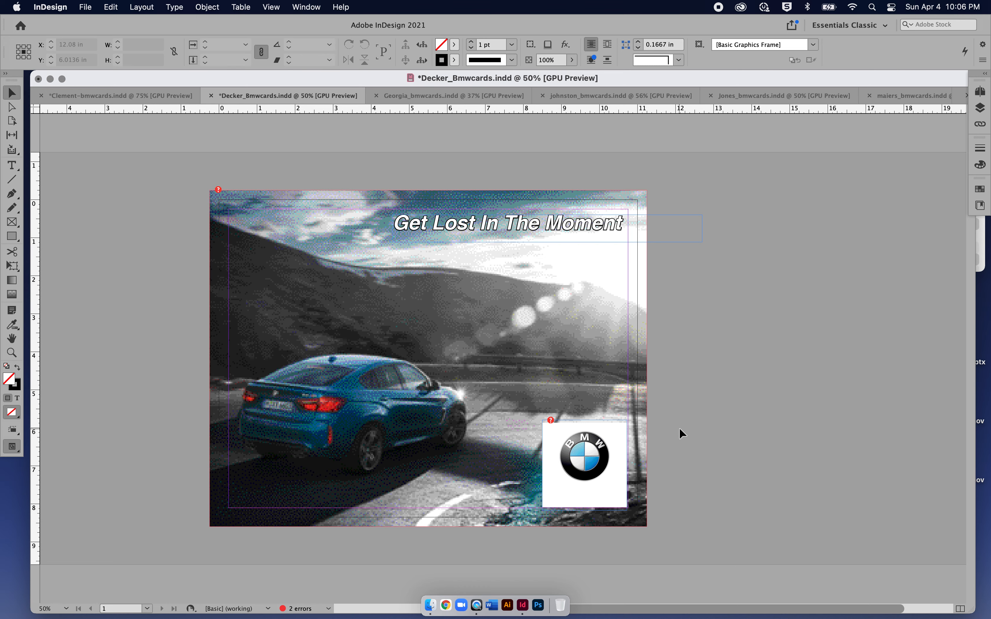
left_click(492, 99)
key("super+equal")
key("super+equal")
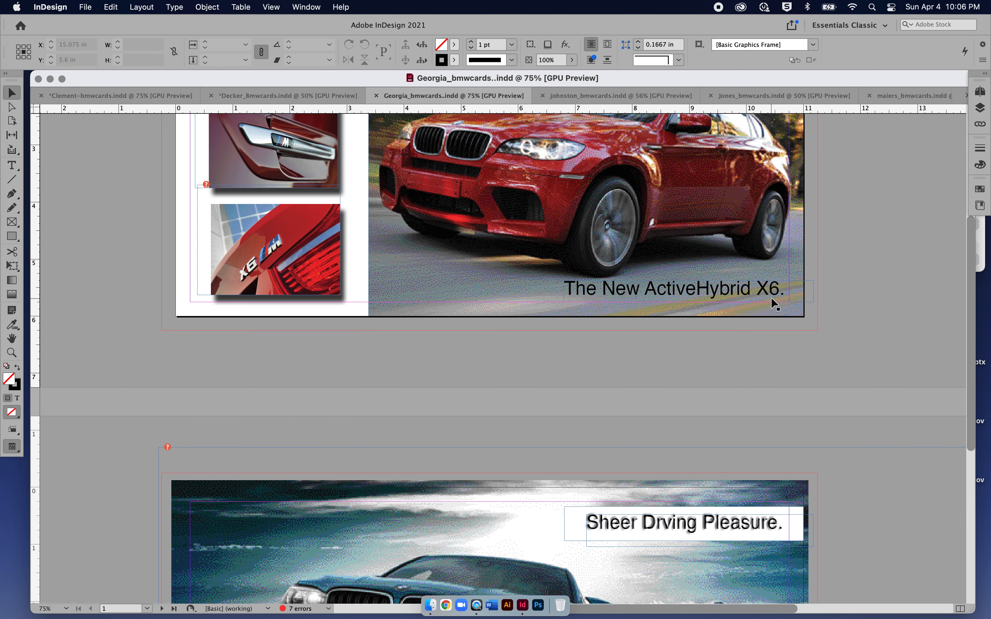
scroll(770, 298, "up", 10)
scroll(771, 298, "right", 4)
scroll(771, 298, "down", 2)
scroll(771, 298, "left", 2)
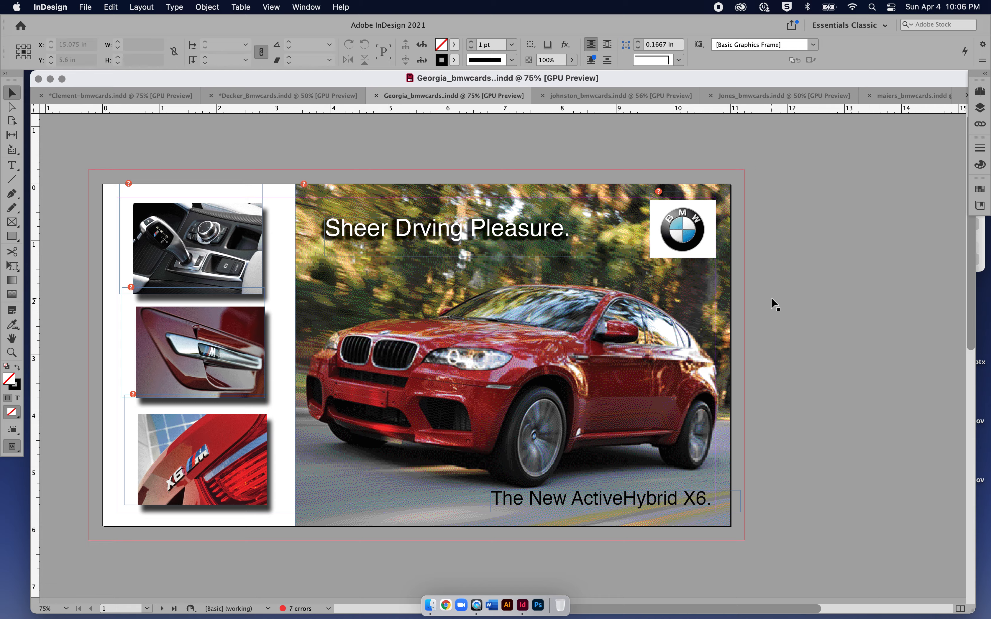
scroll(771, 298, "right", 5)
scroll(470, 194, "left", 5)
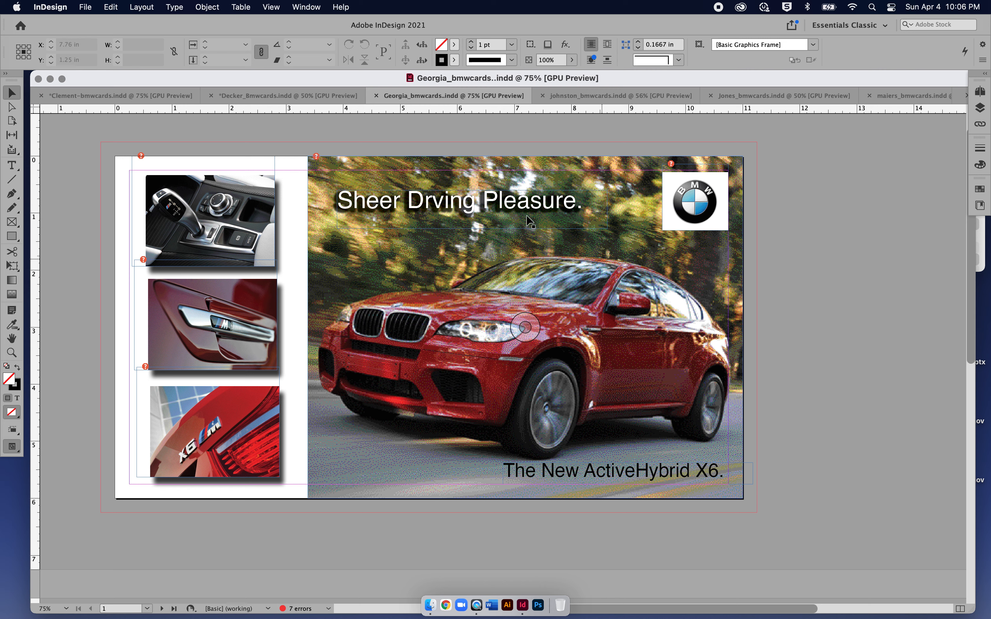
- Inspect the red X6 background image and the headline "Sheer Drving Pleasure." on the first page
left_click(630, 374)
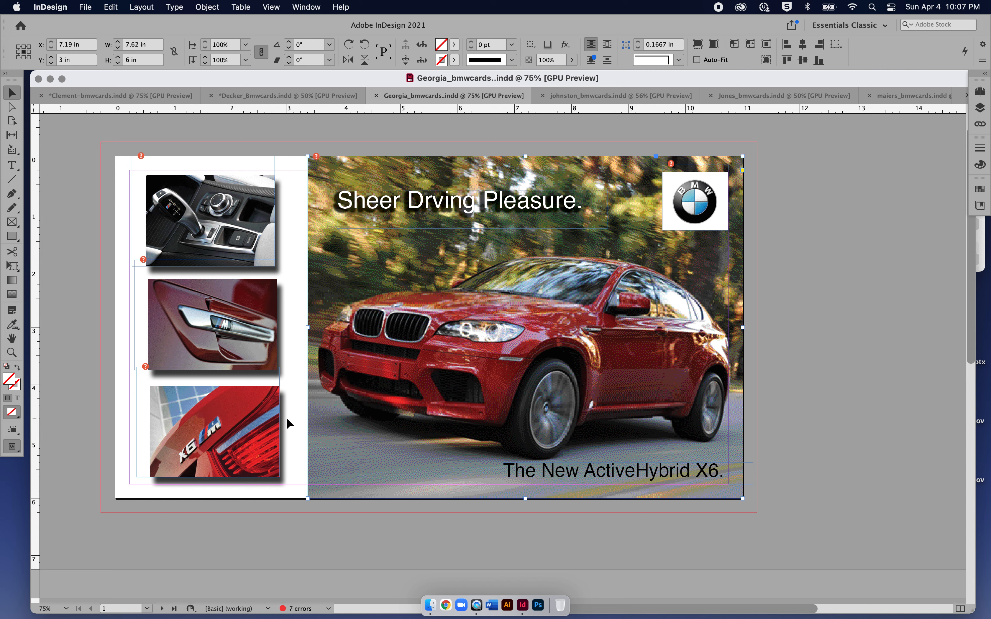
left_click(457, 207)
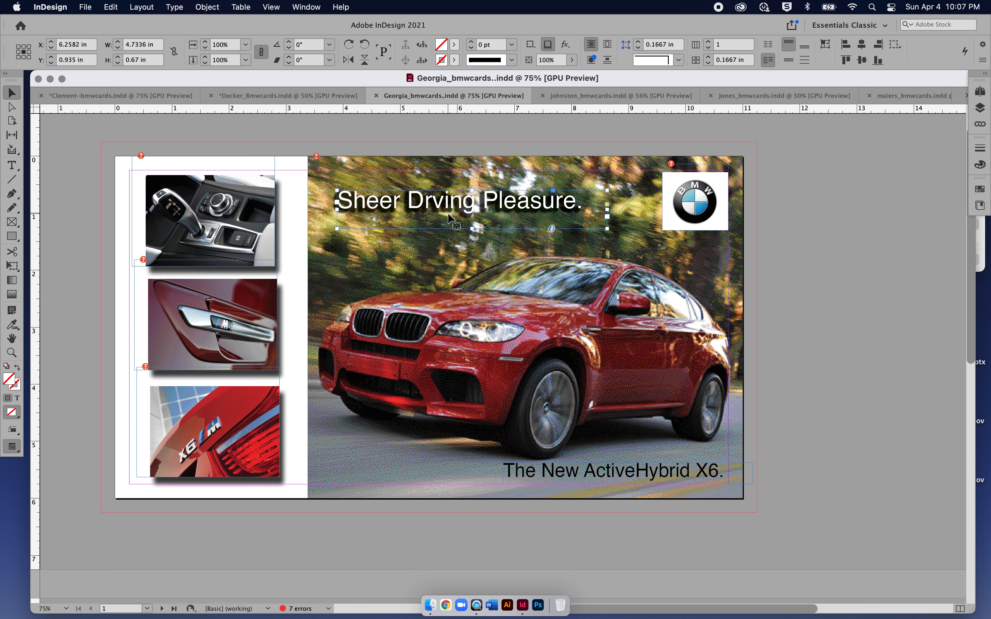
left_click(769, 270)
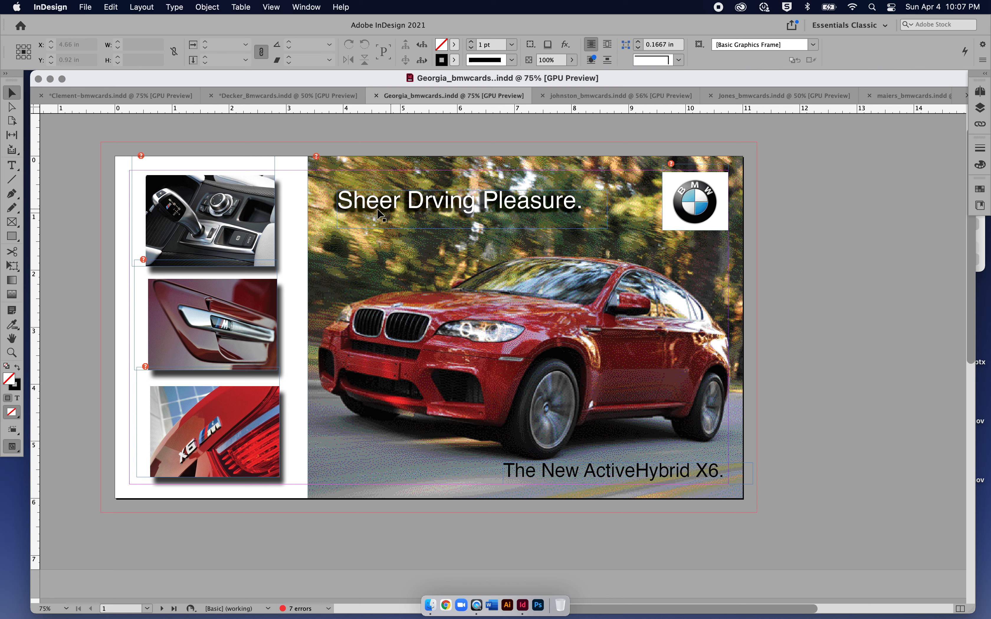
left_click(422, 210)
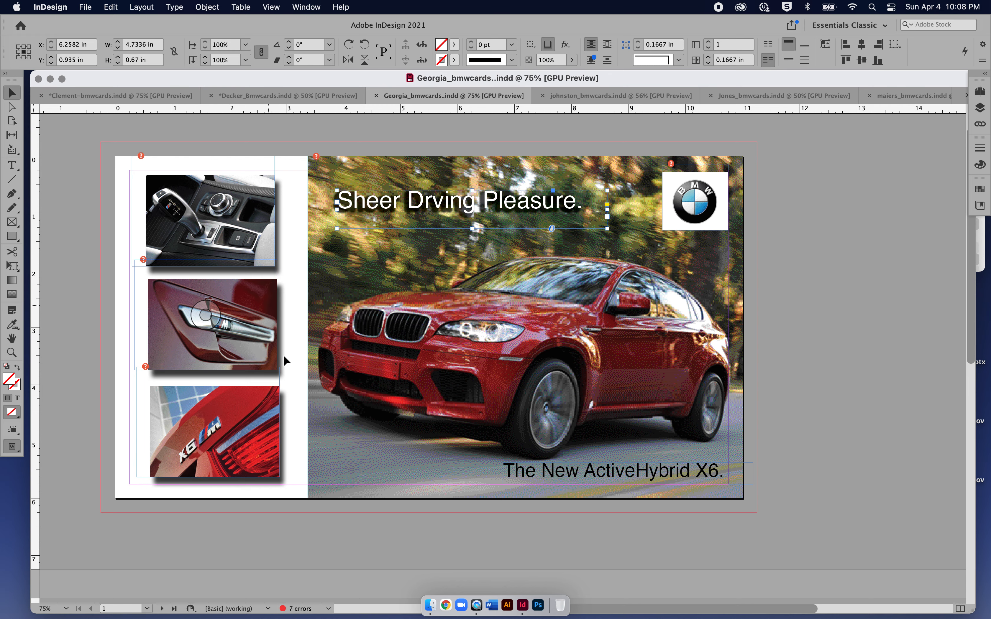
scroll(283, 368, "left", 2)
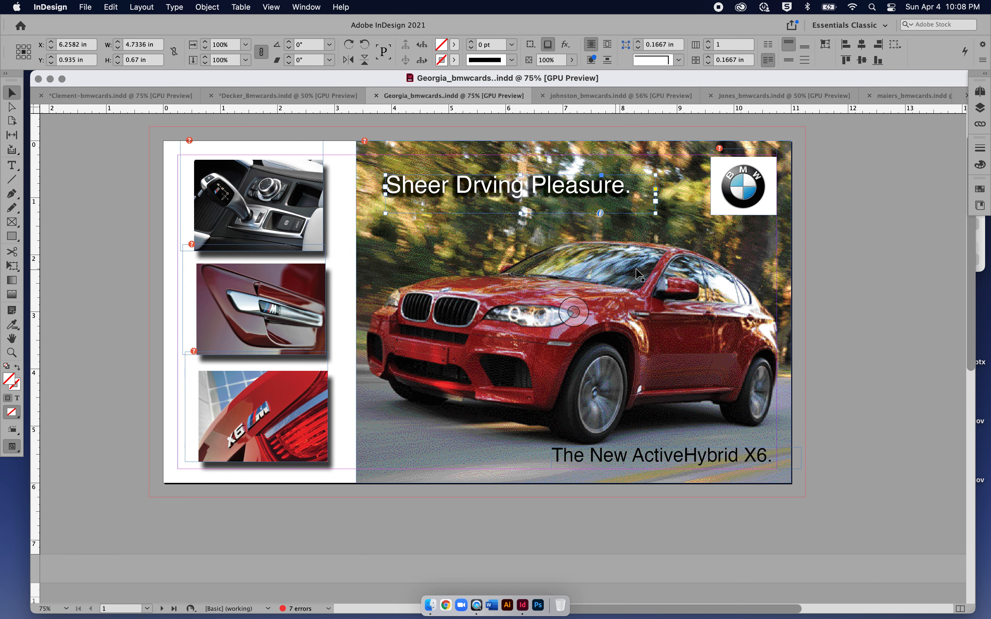
scroll(837, 256, "right", 1)
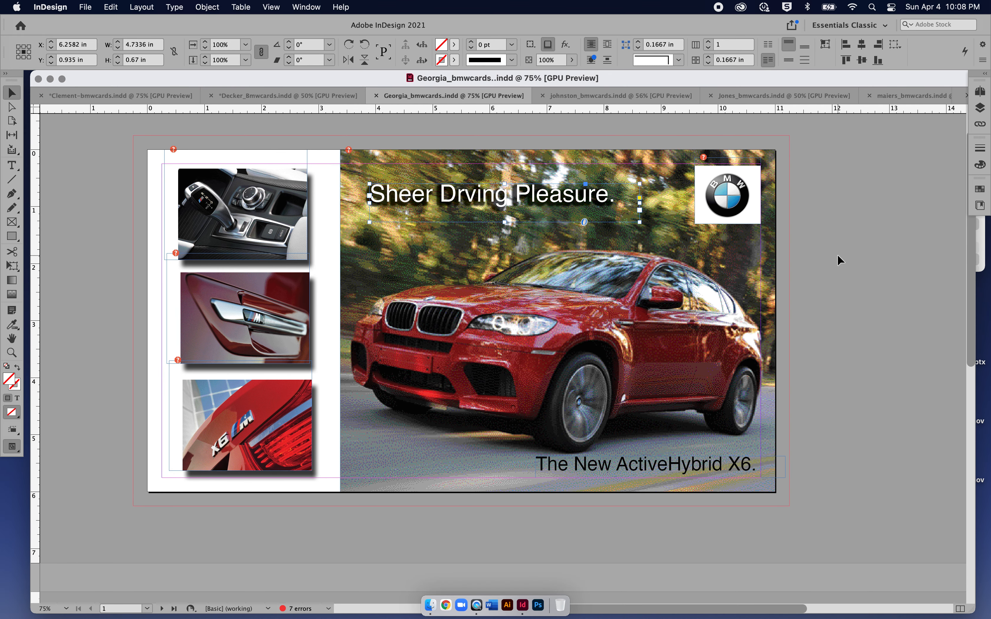
- Fit the BMW logo graphic to its frame on the red X6 card at 29% scale, and deselect it
left_click(750, 208)
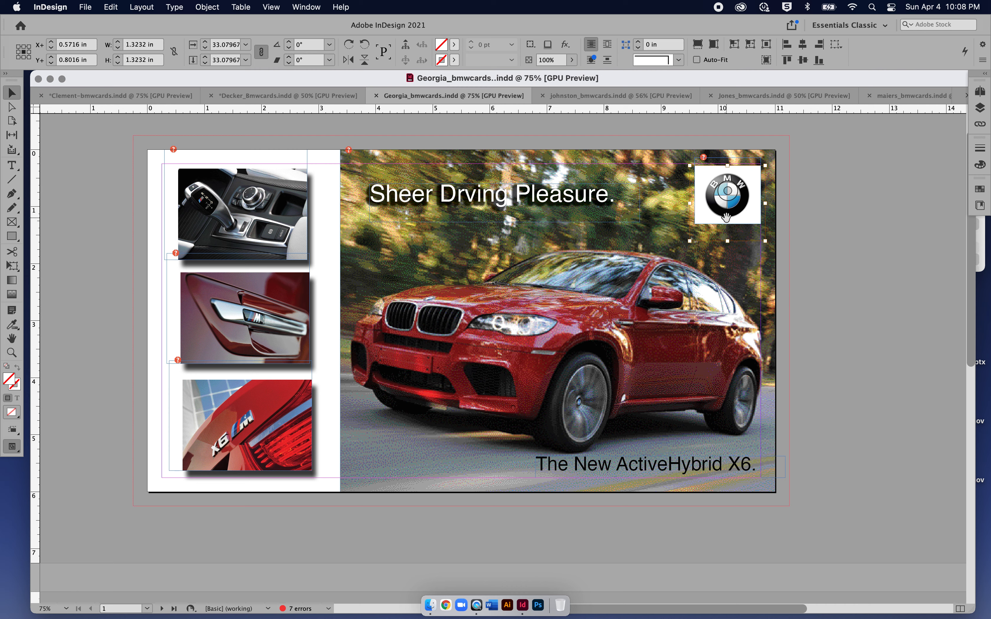
left_click(713, 45)
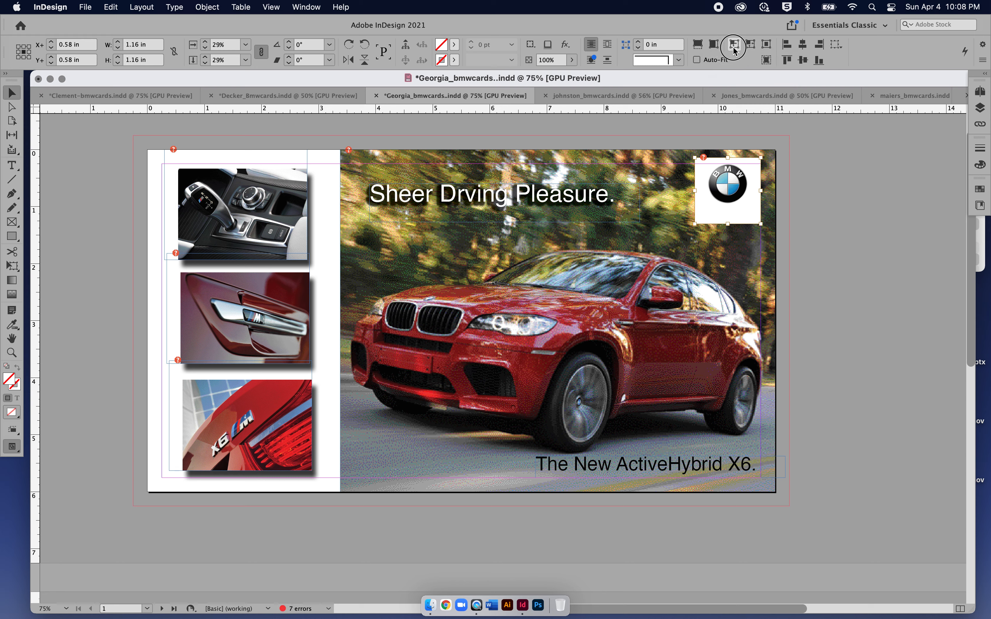
left_click(751, 47)
key("super+z")
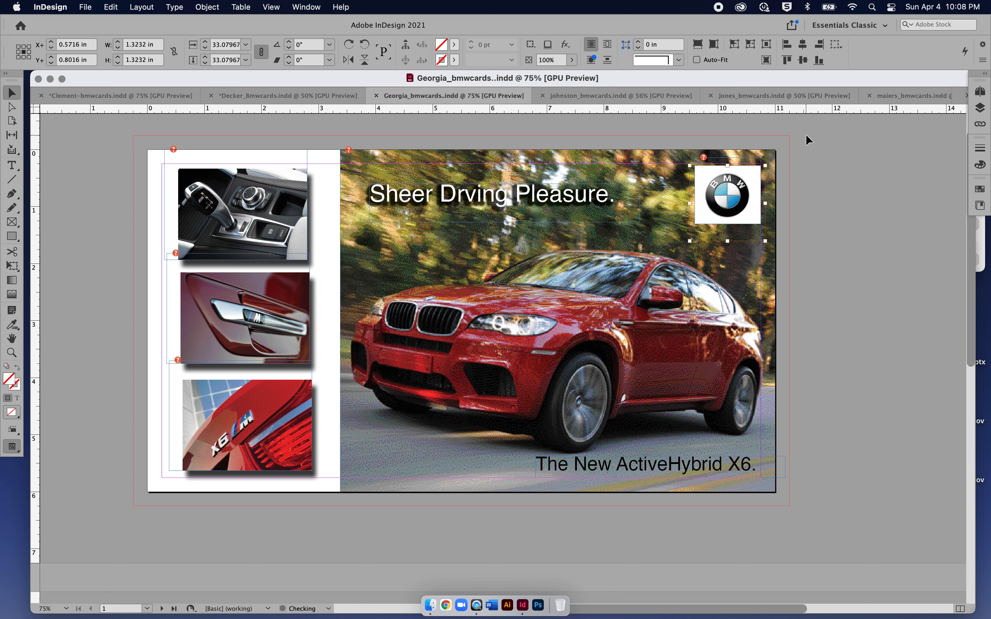
left_click(735, 45)
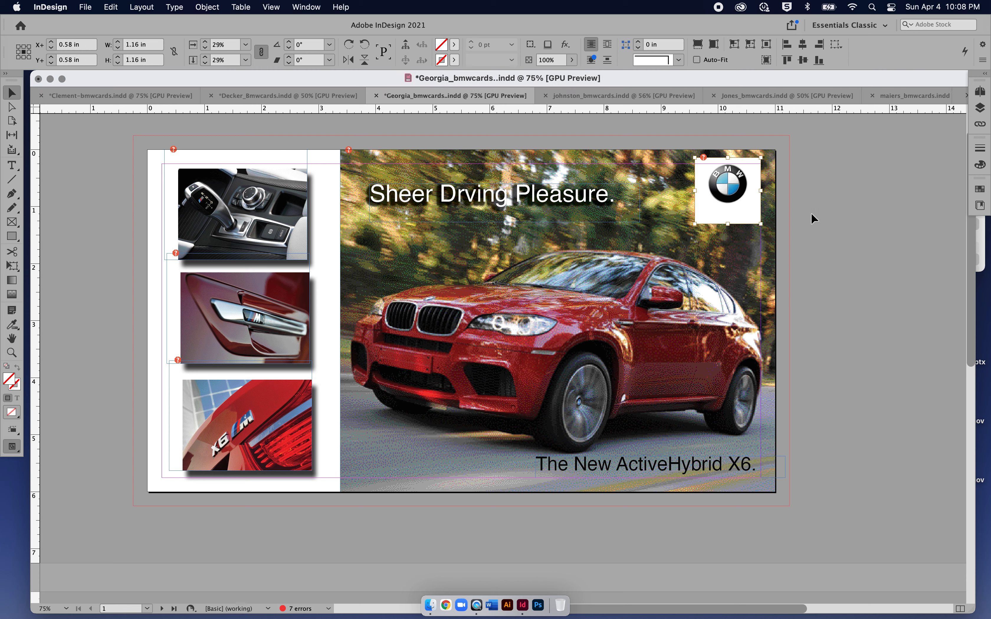
left_click(824, 244)
left_click_drag(728, 189, 728, 202)
key("super+z")
left_click(802, 232)
- Move the BMW logo frame down and nudge it into place just inside the card's upper-right margin corner
left_click_drag(749, 212, 748, 232)
key("Up")
key("Up")
key("Up")
key("Up")
key("Up")
key("Up")
key("Up")
key("Up")
key("Up")
key("Up")
key("Right")
key("Right")
key("Left")
key("Left")
key("Left")
key("Left")
key("Up")
key("Up")
- Shift the red X6 photo slightly left within its frame, to a content offset of about X+ 3.85 in, and deselect it
left_click(737, 363)
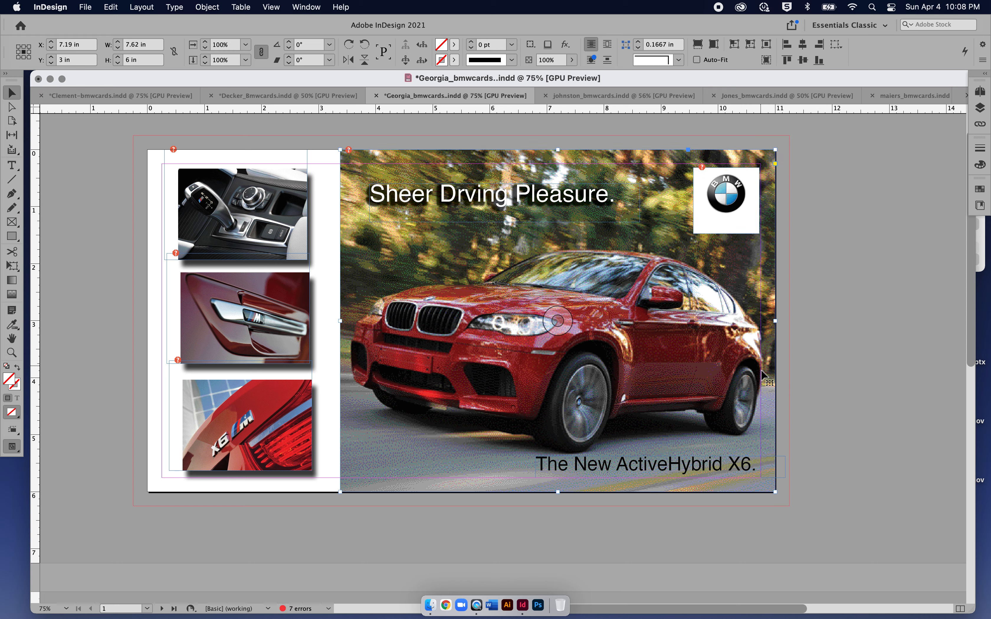
left_click(552, 316)
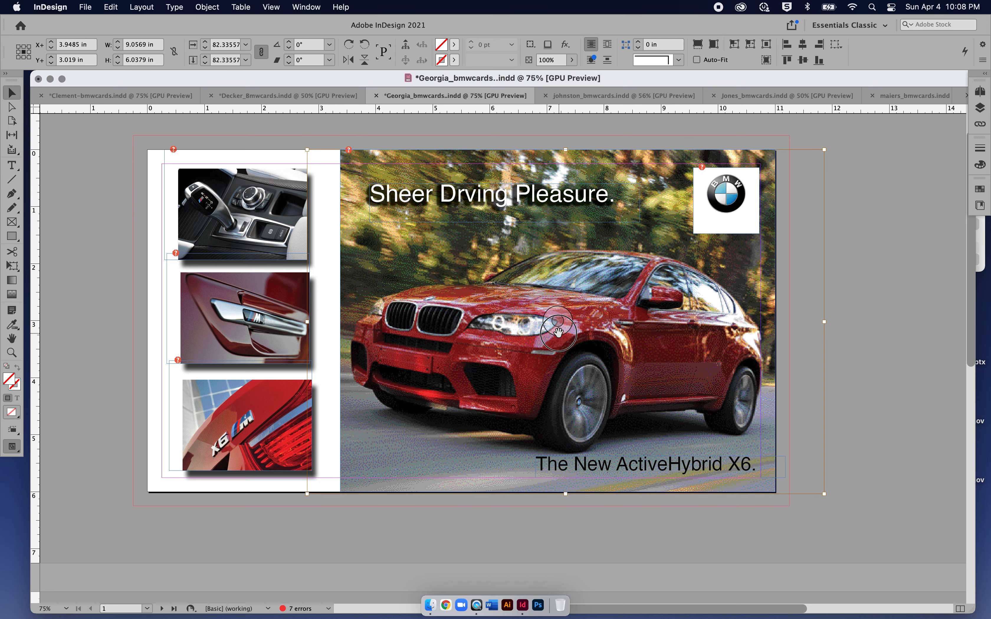
left_click_drag(559, 331, 555, 331)
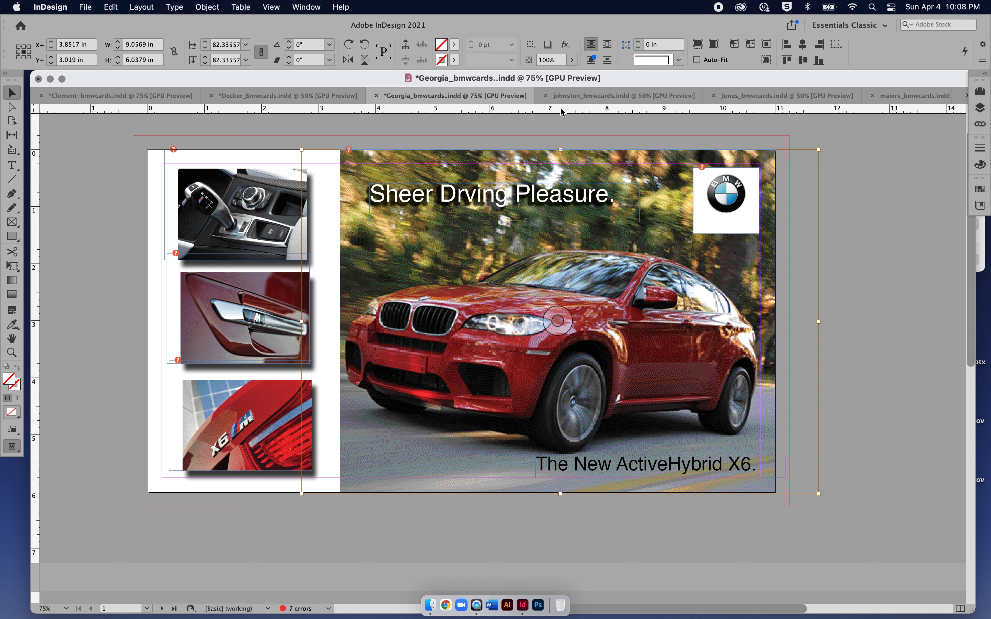
left_click(862, 264)
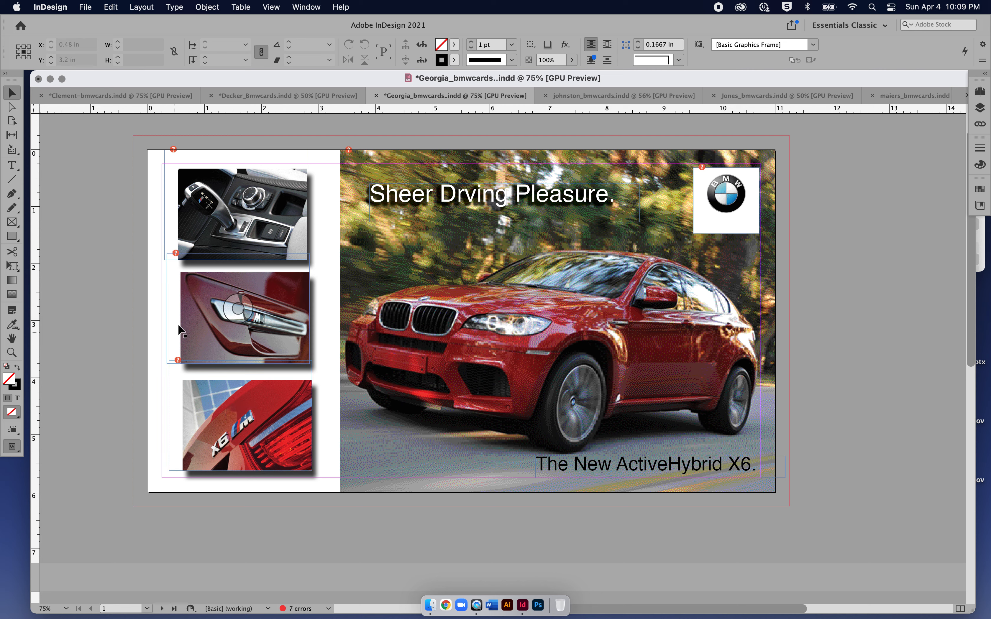
- Go to the second page and inspect the blue X6 background image, leaving it deselected
scroll(368, 392, "down", 5)
scroll(368, 394, "down", 15)
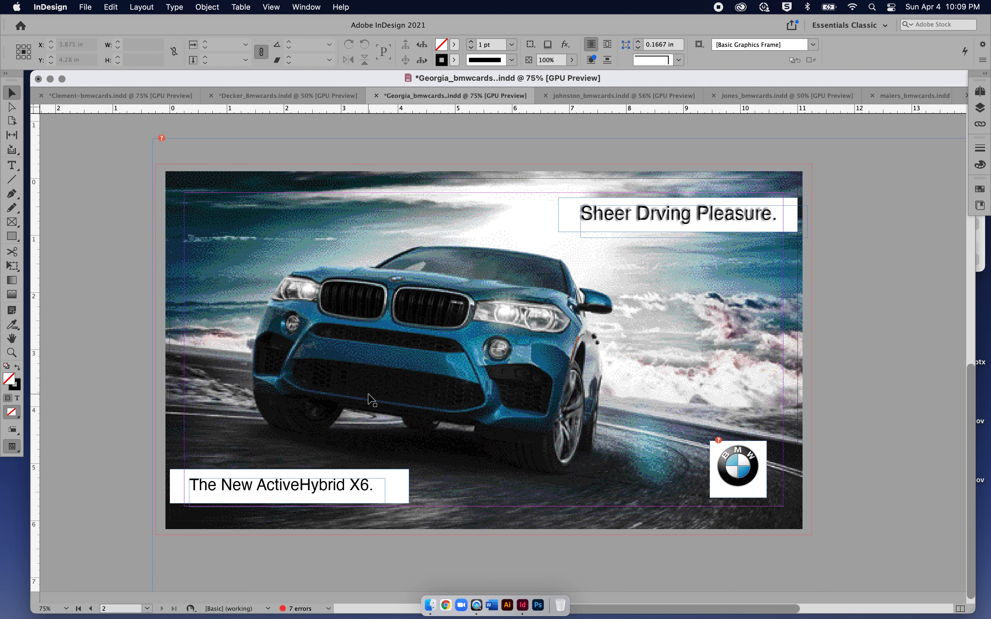
scroll(372, 400, "up", 1)
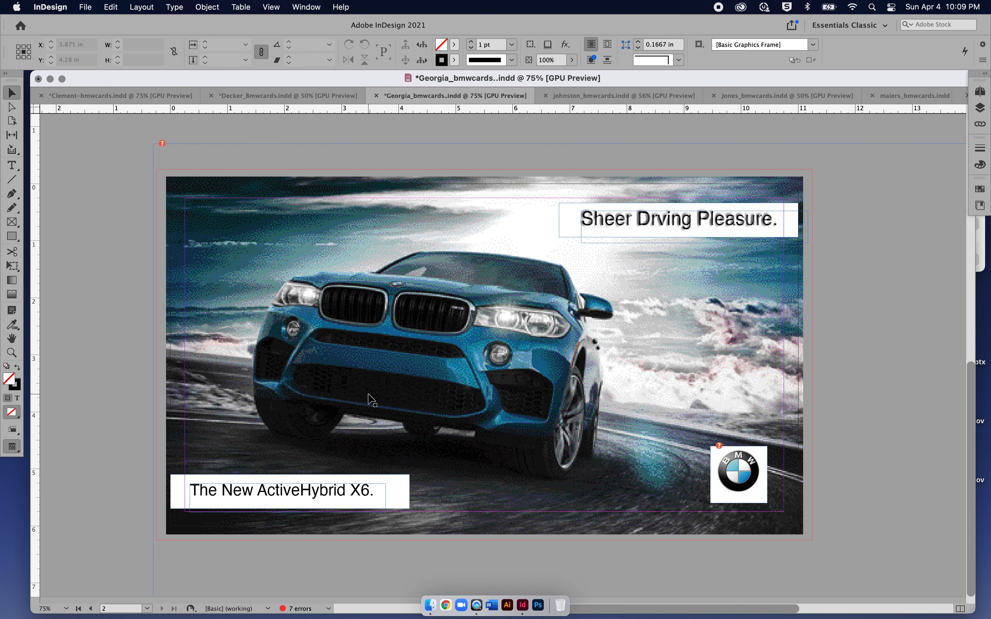
left_click(855, 308)
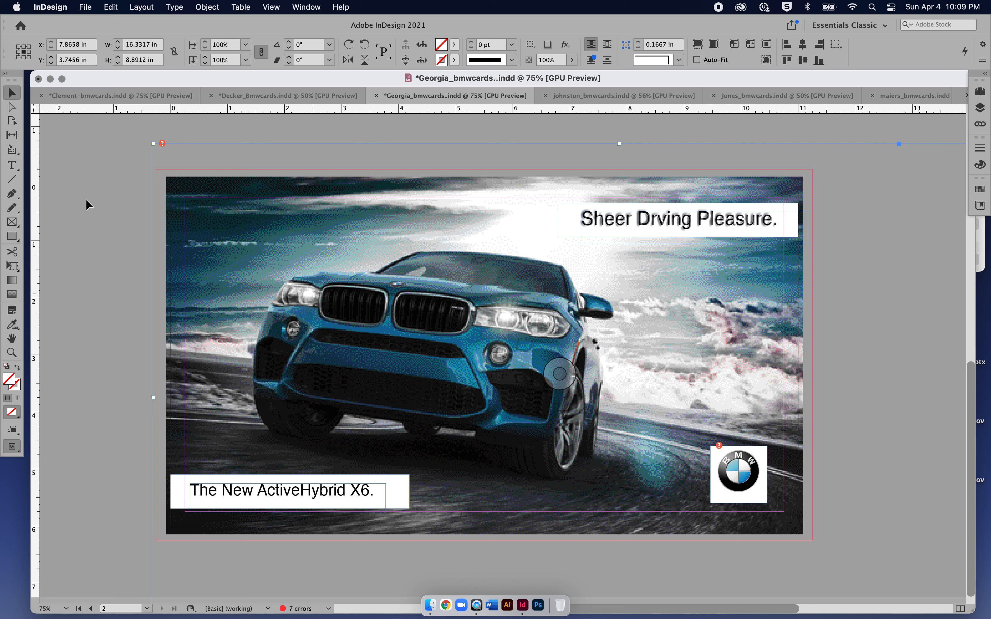
left_click(12, 107)
left_click(81, 148)
key("v")
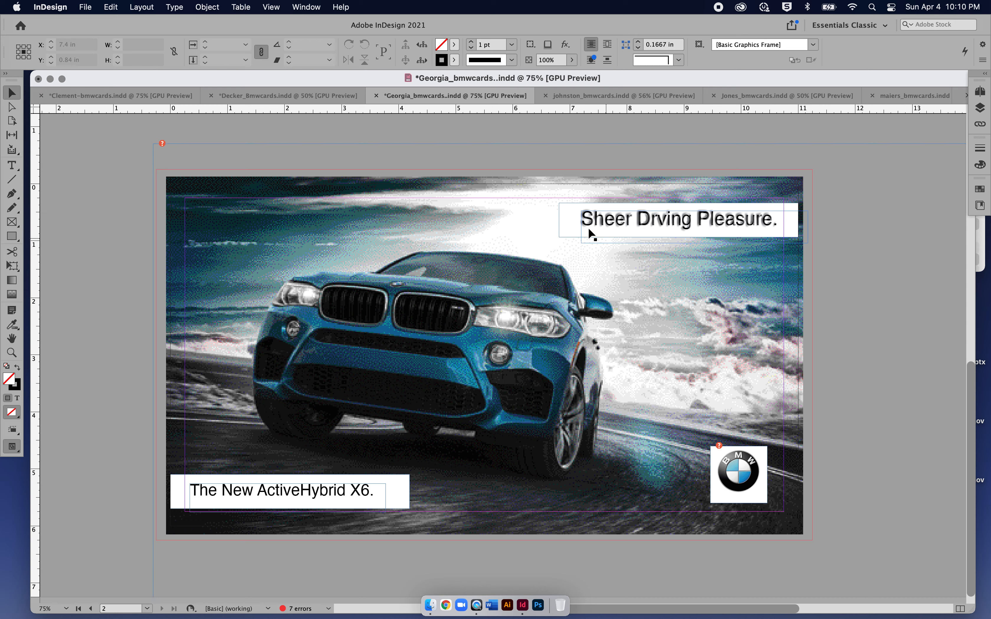
- Enlarge the white box behind the headline "Sheer Drving Pleasure." to 6.57 in by 0.7 in, extending it past the page's right edge
left_click(562, 224)
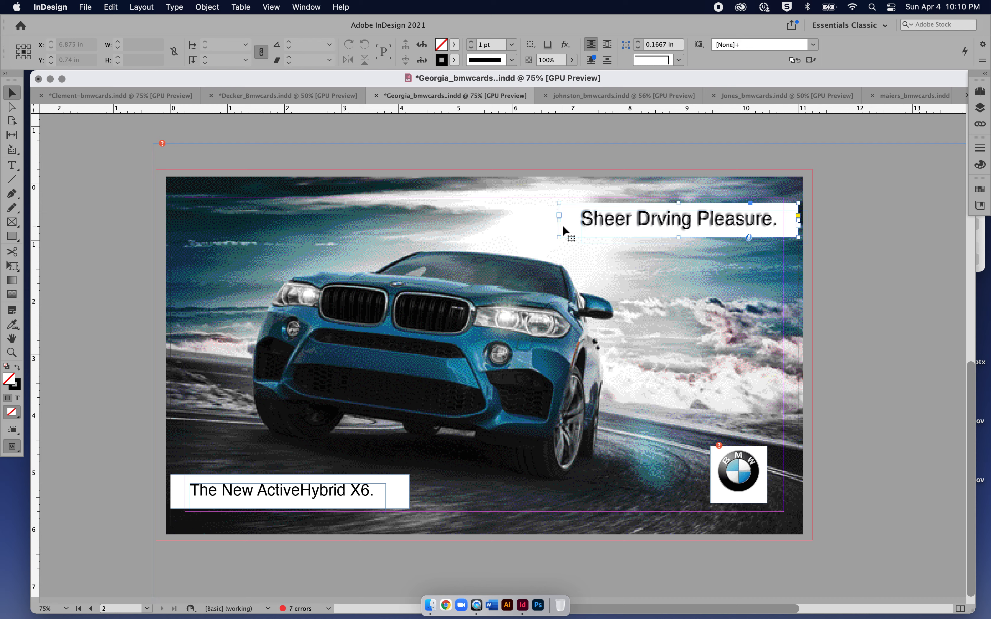
left_click_drag(560, 237, 478, 234)
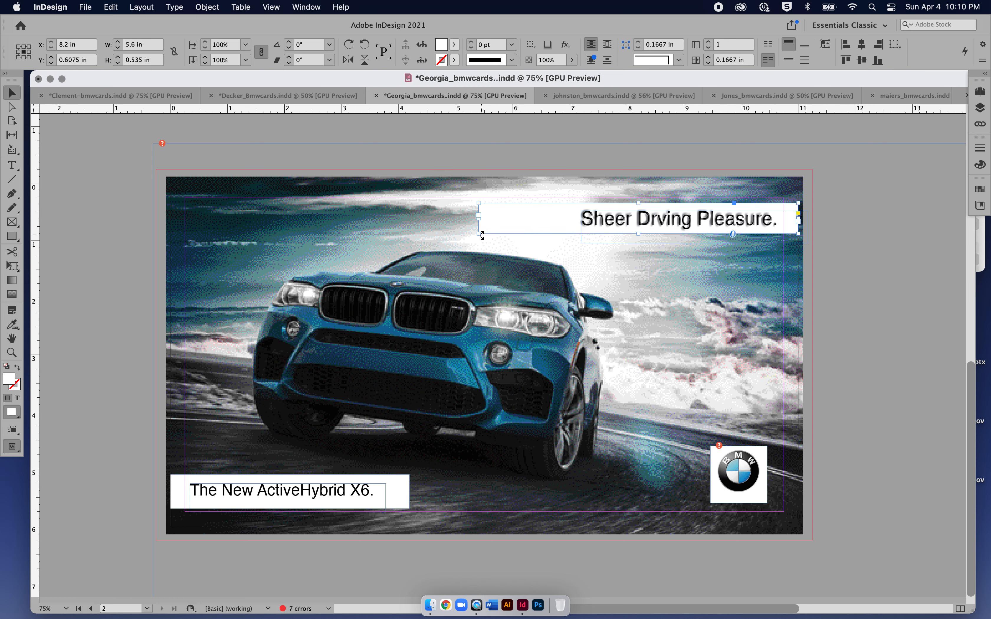
left_click_drag(478, 234, 437, 243)
left_click_drag(798, 222, 812, 222)
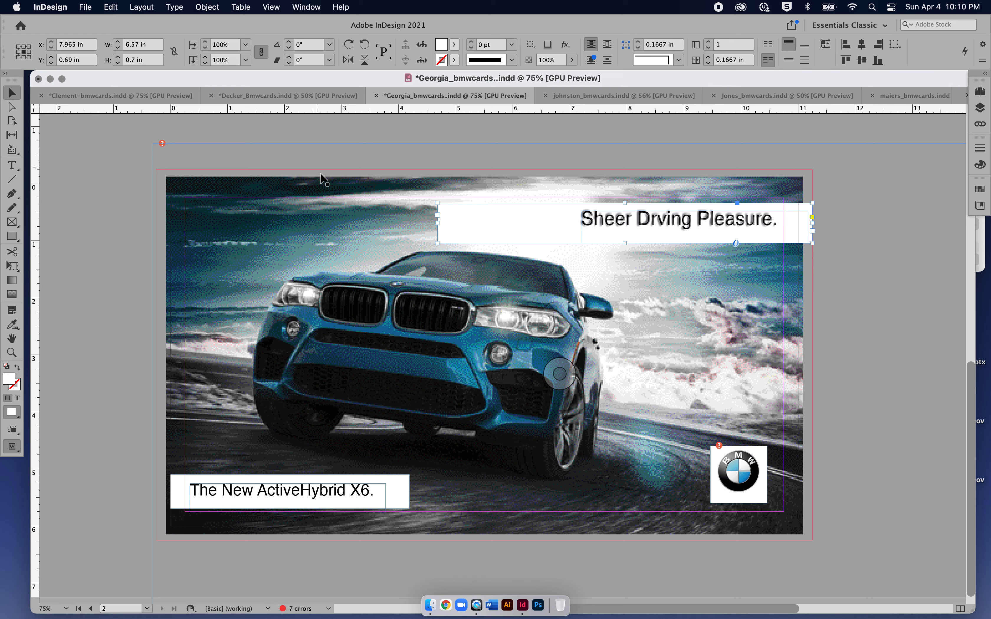
left_click(160, 247)
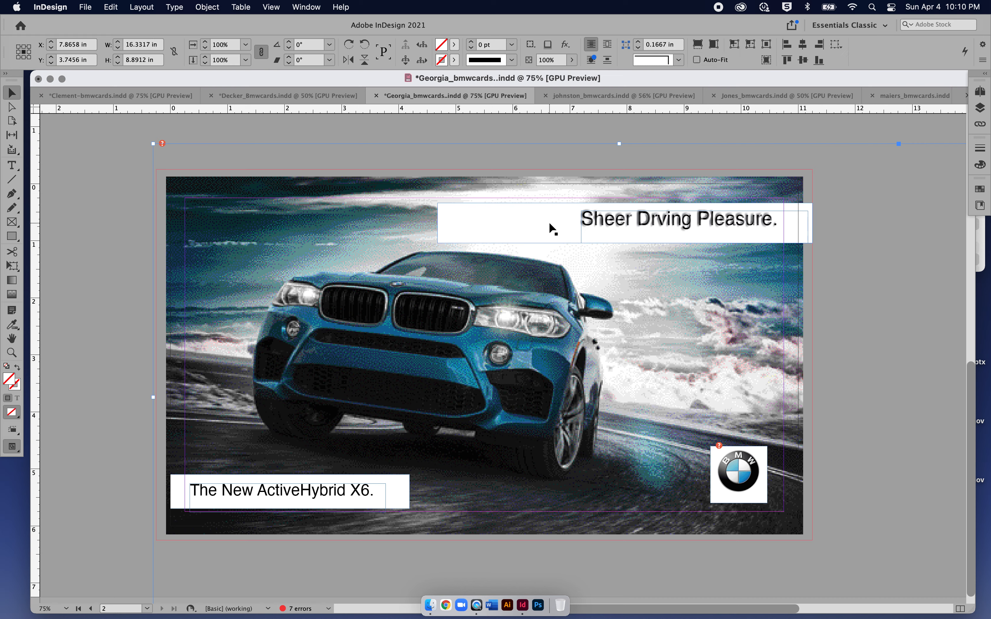
- Extend the white headline box above the page's upper edge and trim its bottom, making it 1 in high
left_click(631, 221)
left_click_drag(624, 203, 624, 171)
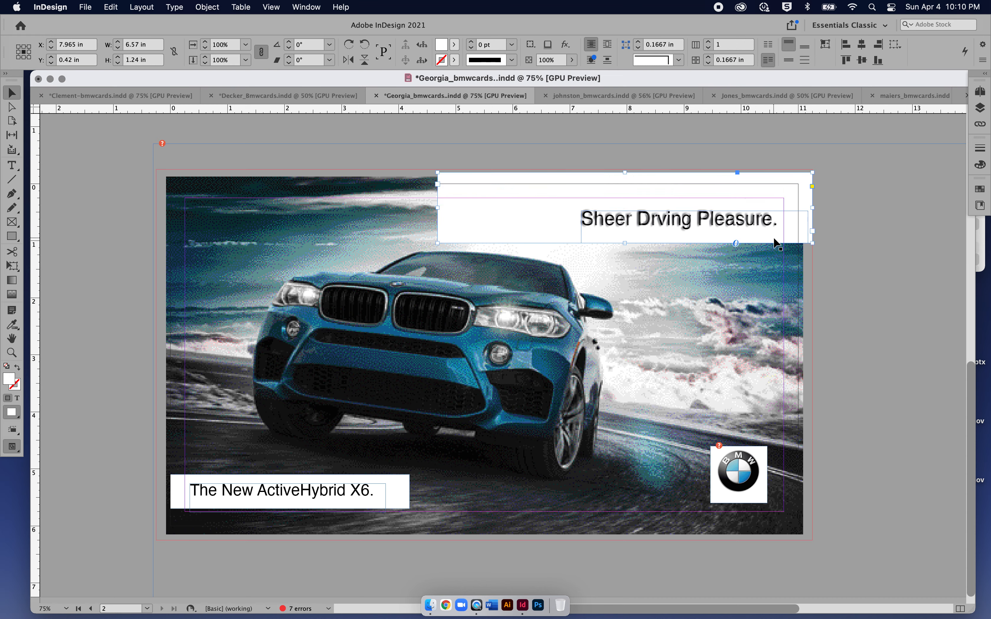
left_click(853, 250)
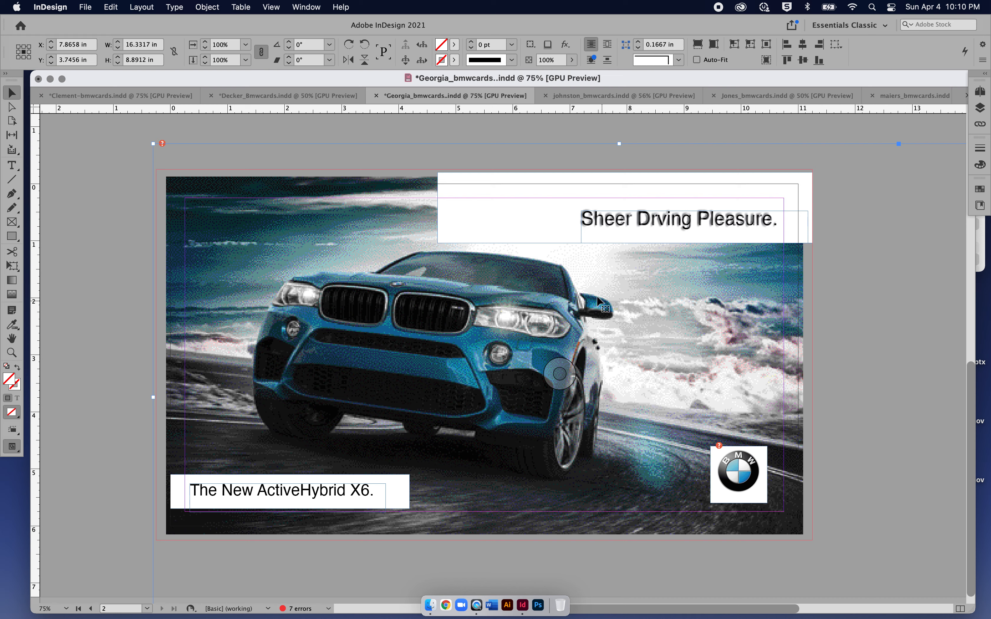
left_click(631, 240)
left_click_drag(627, 243, 626, 229)
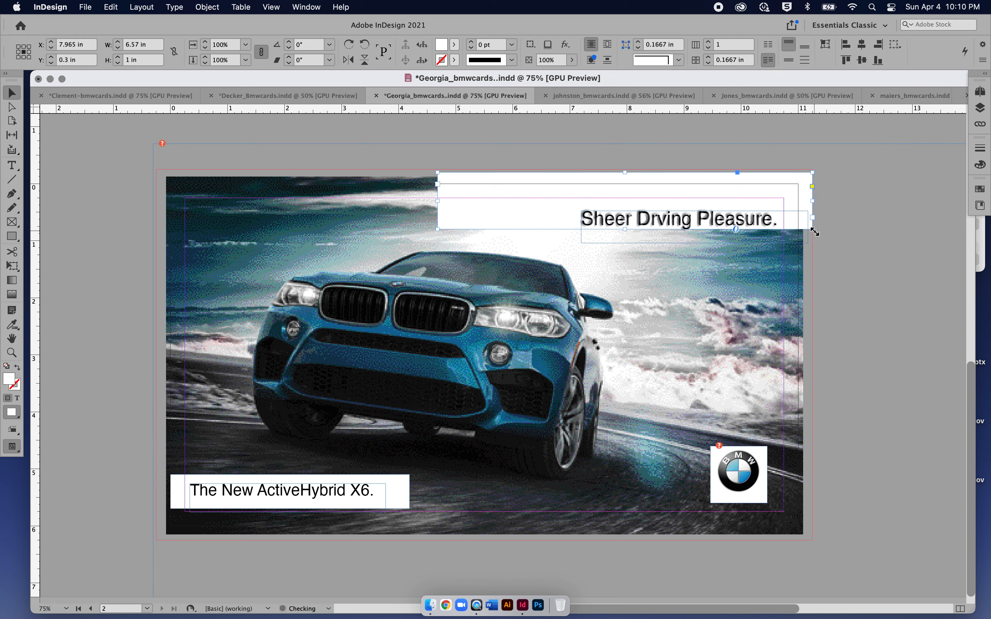
- Move the "Sheer Drving Pleasure." text frame left and up inside the white box, to X 8.765 in, Y 0.58 in
left_click(732, 221)
mouse_move(715, 218)
left_mouse_down()
mouse_move(692, 209)
mouse_move(741, 215)
mouse_move(709, 228)
mouse_move(702, 214)
left_mouse_up()
key("super+z")
left_click(910, 269)
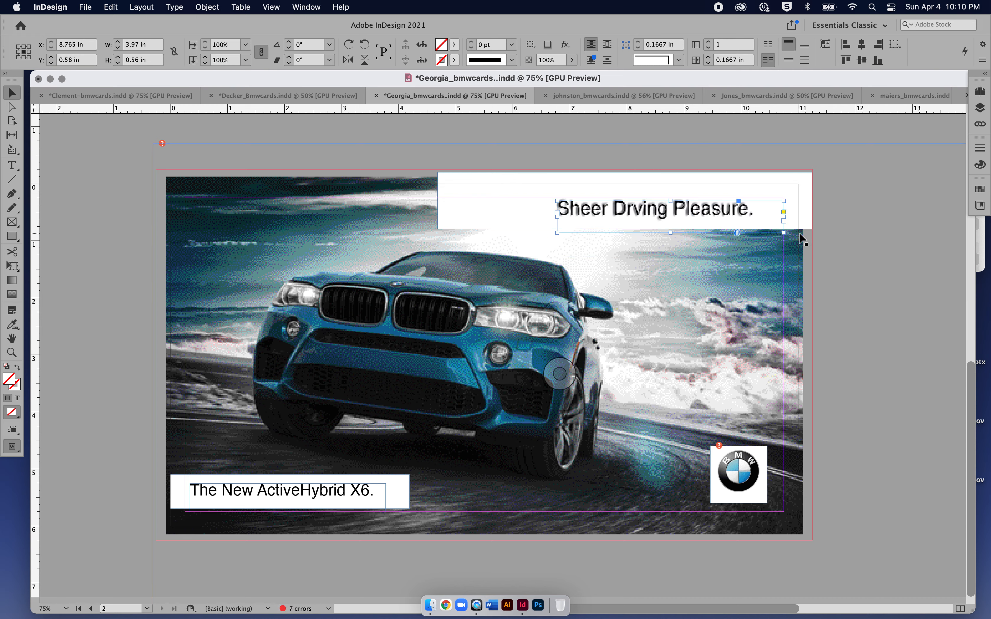
- Nudge the "Sheer Drving Pleasure." text frame down and slightly right, to about X 8.82 in, Y 0.66 in
key("Down")
key("Down")
key("Down")
key("Down")
key("Down")
key("Down")
key("Down")
key("Right")
key("Right")
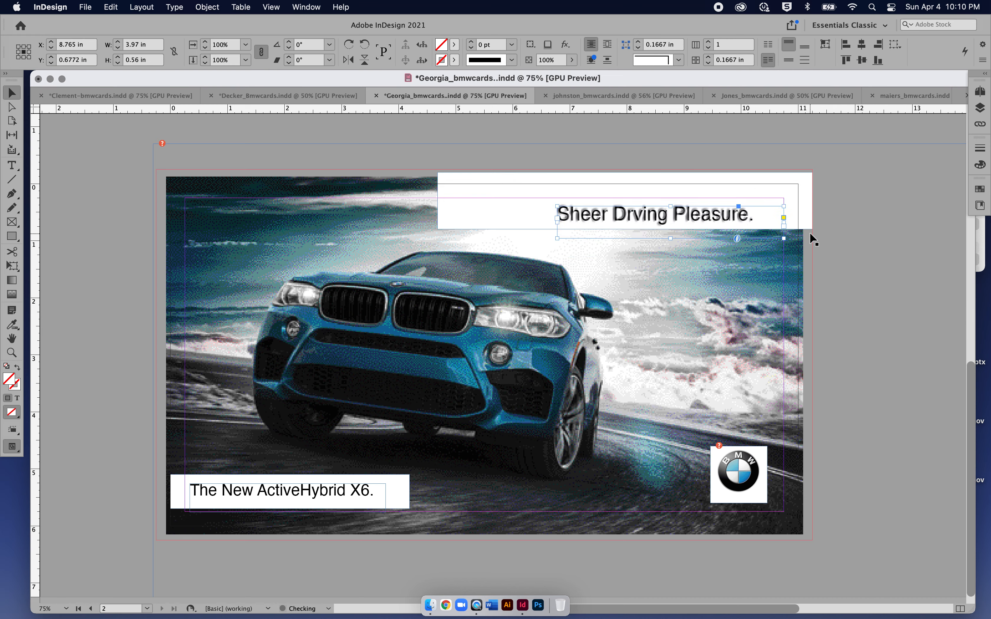
key("Right")
key("Right")
key("Up")
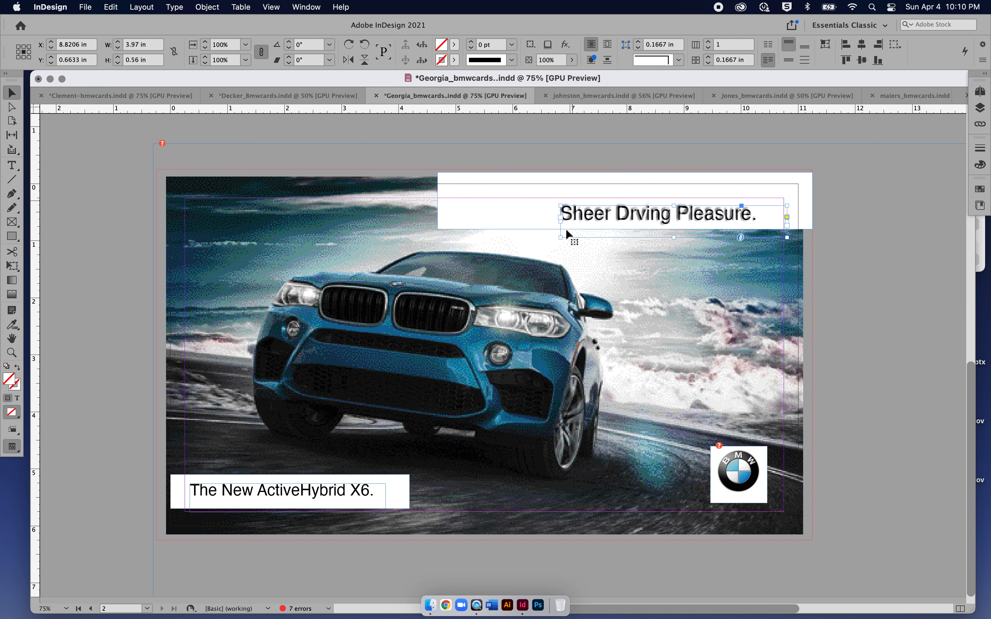
- Extend the white box behind "The New ActiveHybrid X6." past the page's left and bottom edges to 4.565 in by 1.22 in
scroll(463, 421, "down", 1)
left_click(183, 498)
left_click_drag(173, 491, 159, 493)
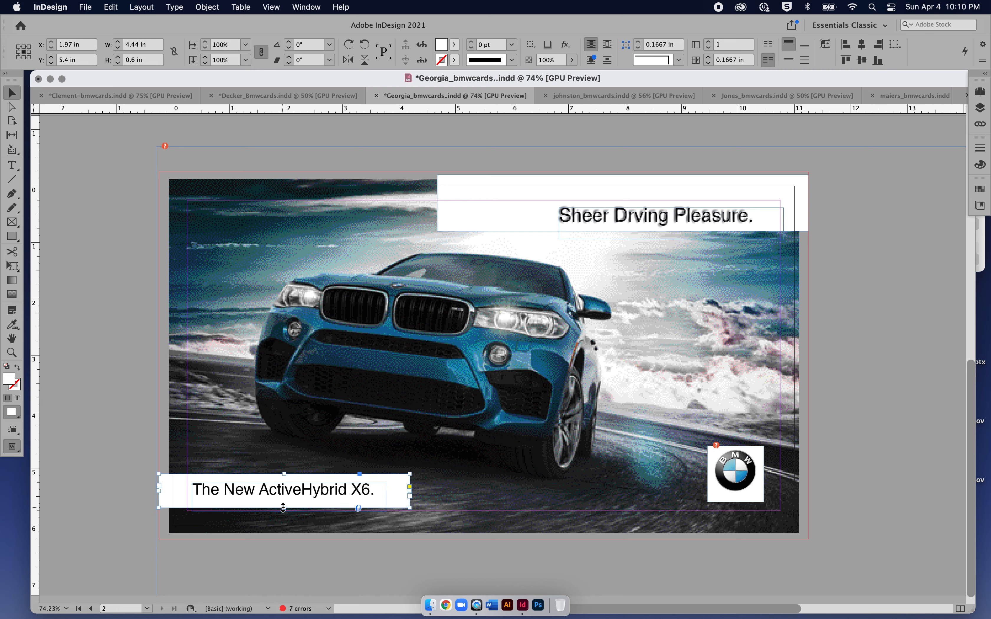
left_click_drag(284, 509, 283, 544)
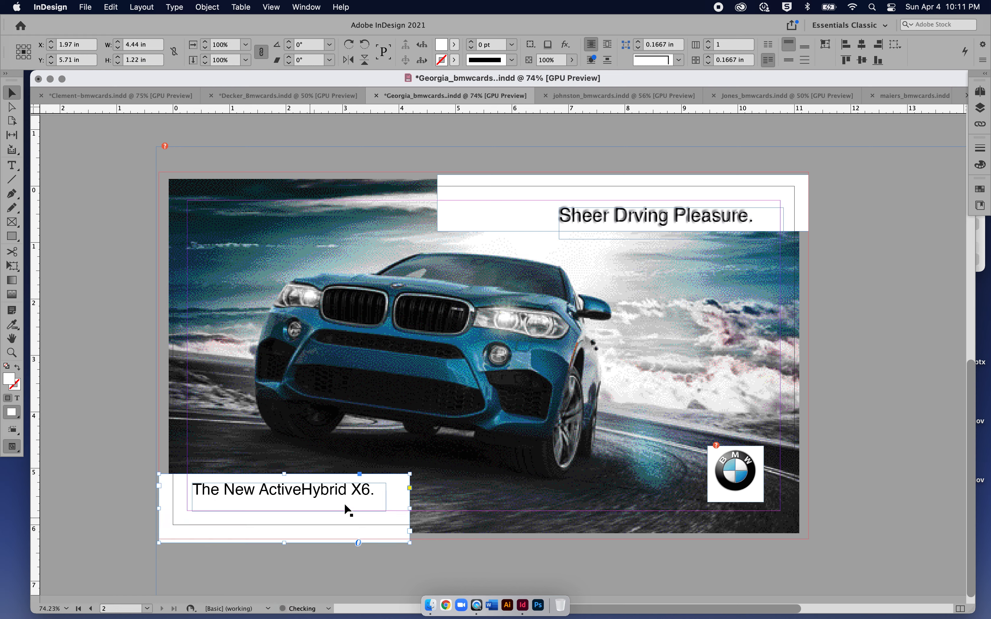
left_click(72, 454)
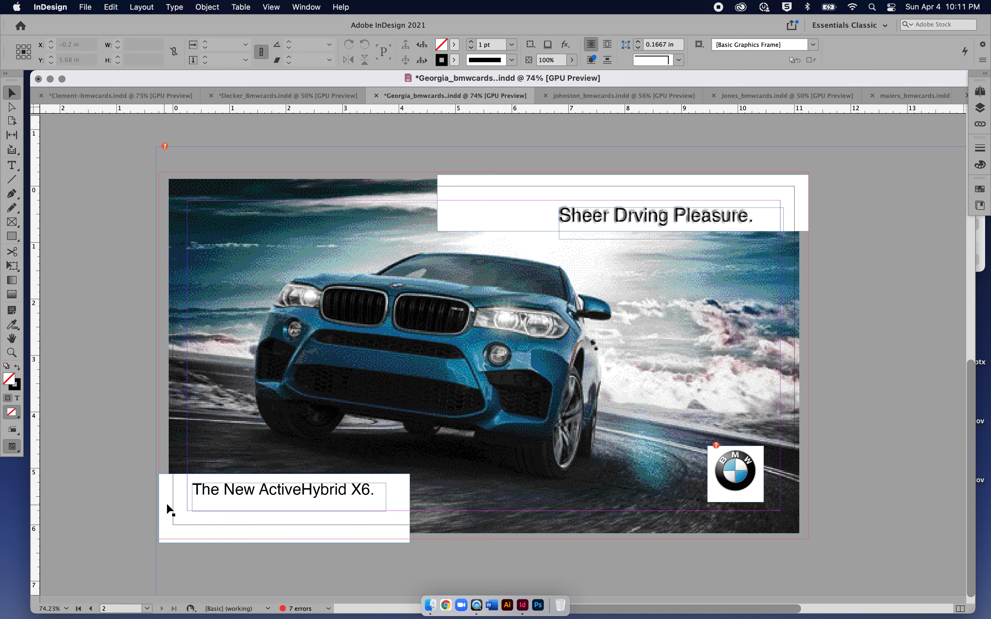
left_click(164, 502)
left_click_drag(159, 508, 152, 508)
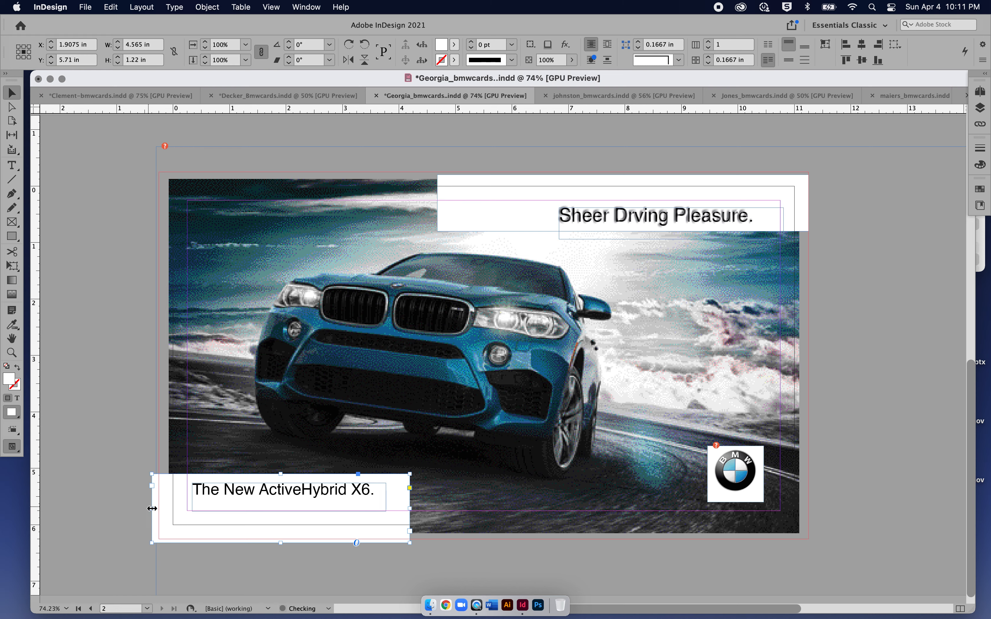
left_click(87, 360)
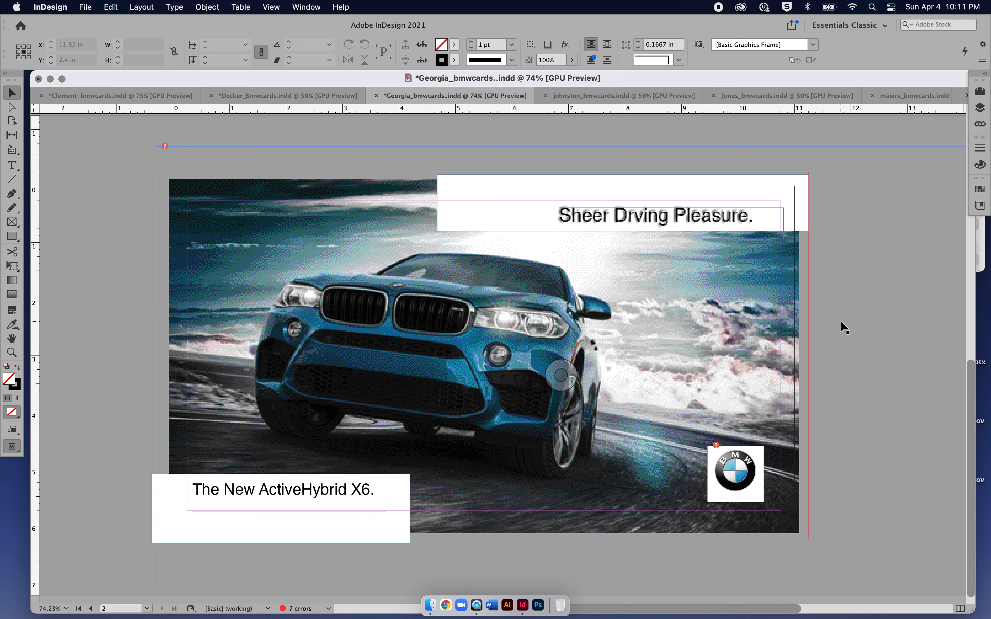
- Inspect the BMW logo on the blue X6 card and review both pages together
left_click(757, 492)
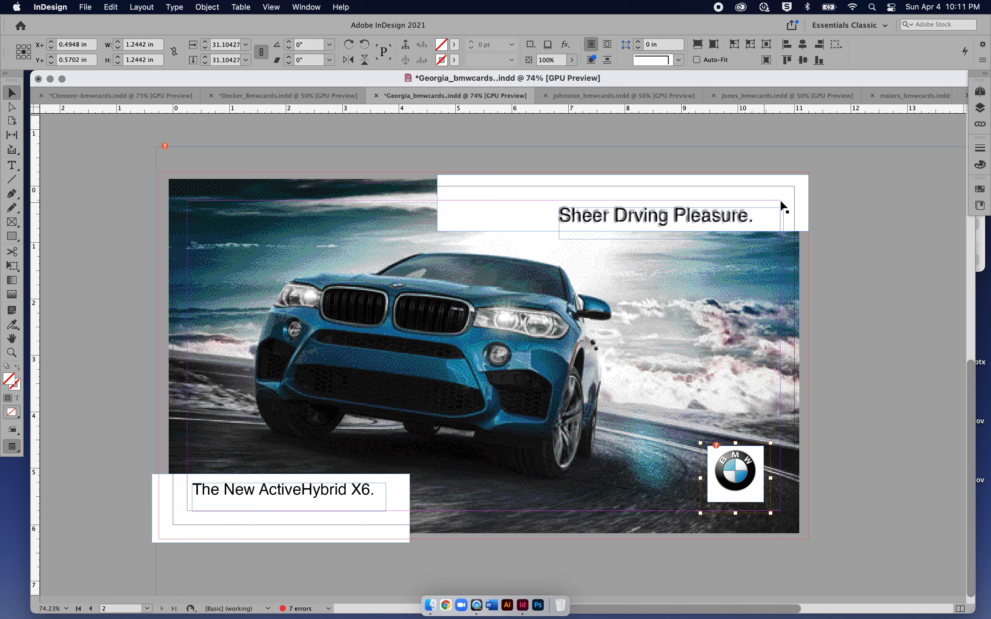
left_click(890, 233)
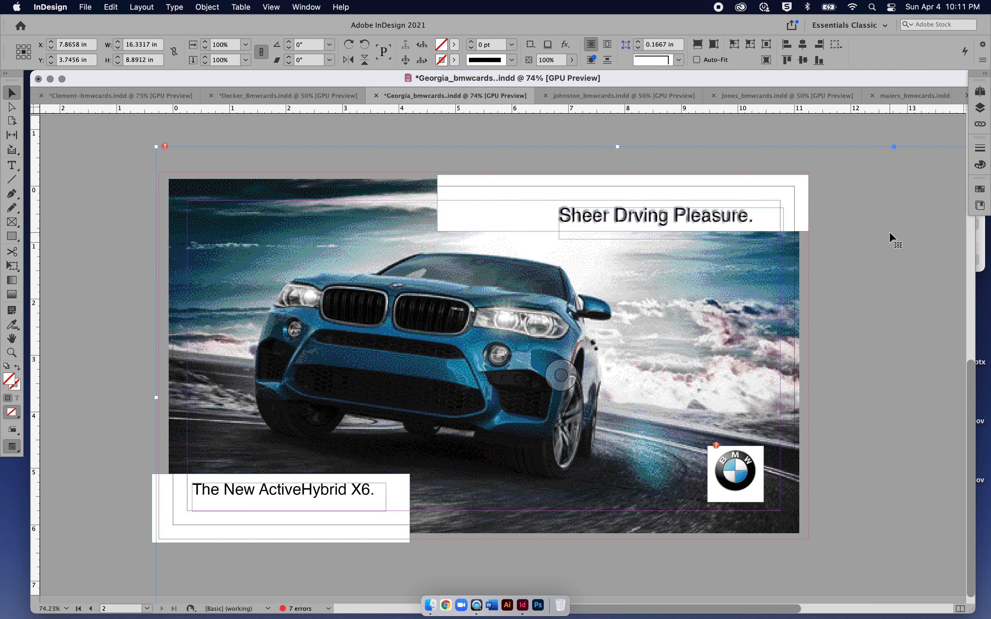
key("super+minus")
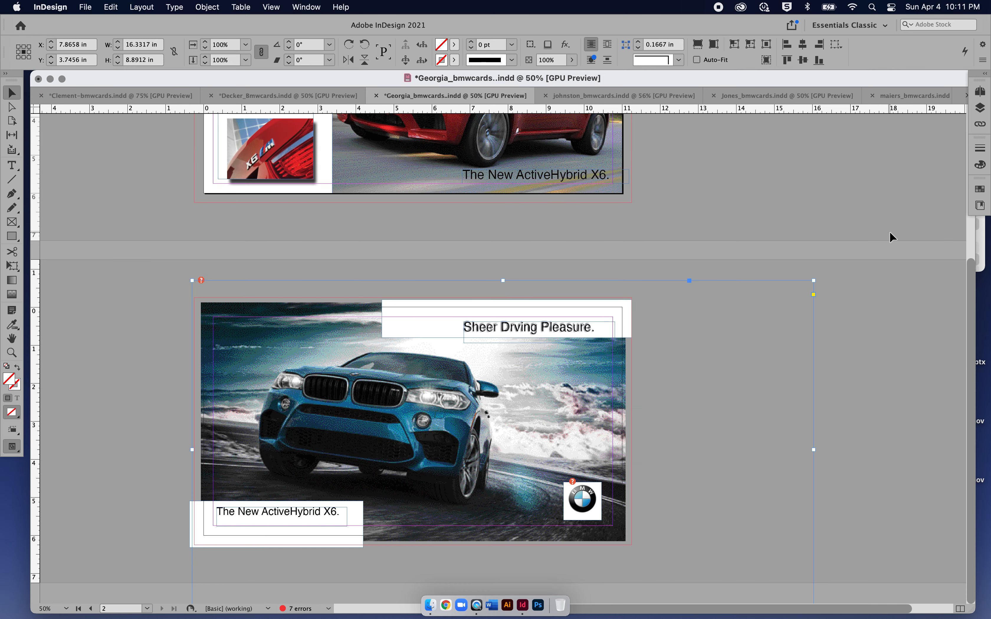
key("super+minus")
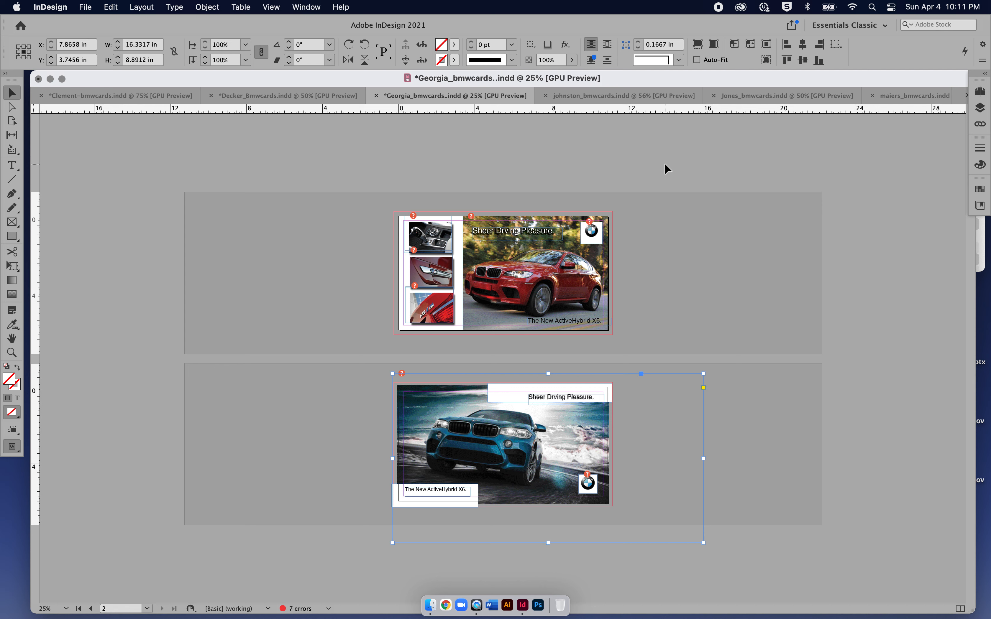
- Switch to the open card document with the "Hybrid X6" headline and bring its whole first page into view
left_click(612, 95)
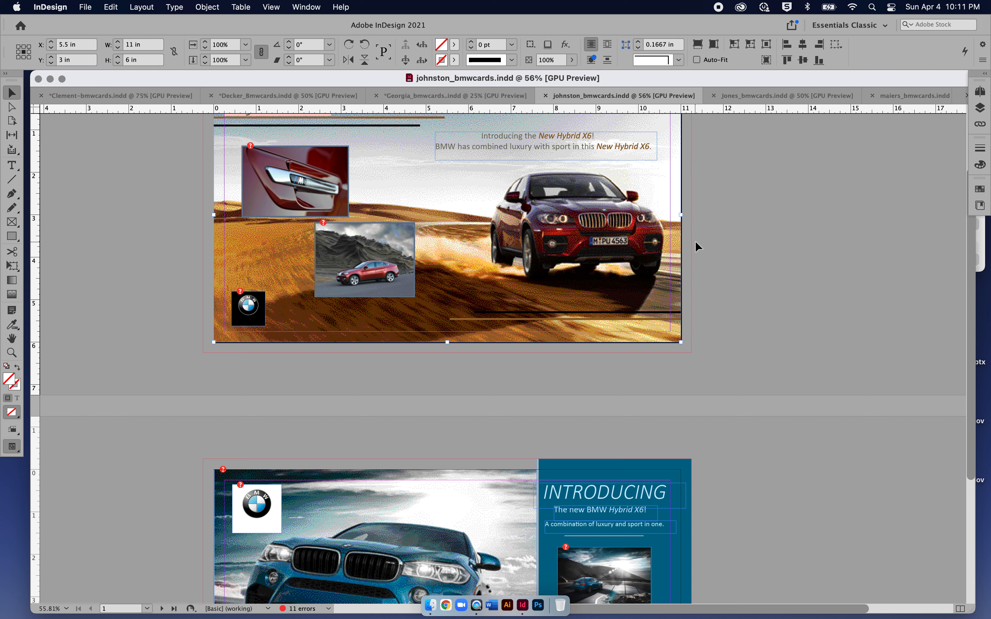
scroll(677, 292, "up", 2)
scroll(678, 292, "up", 4)
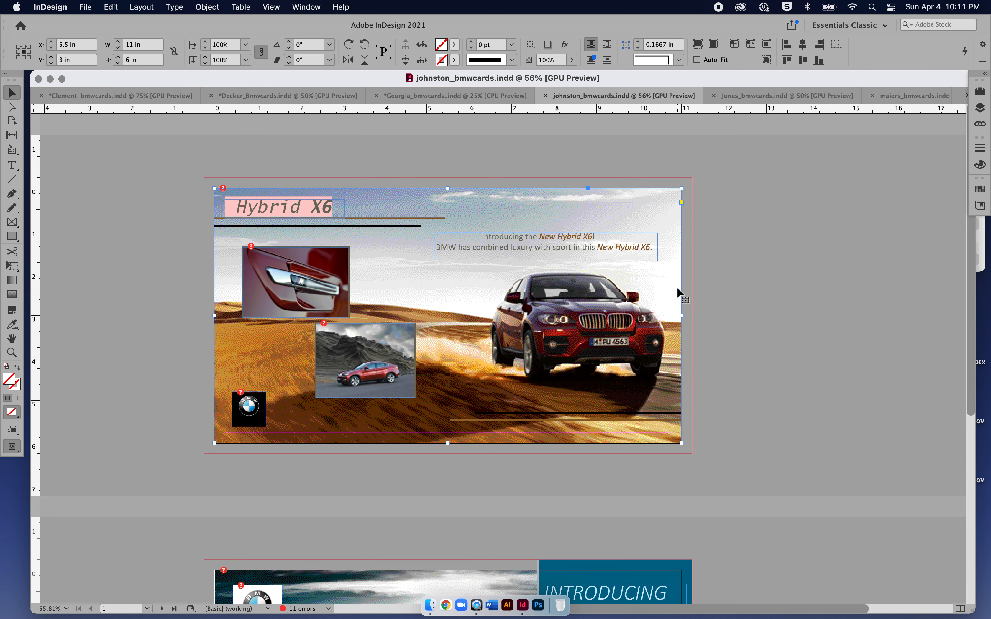
key("super+equal")
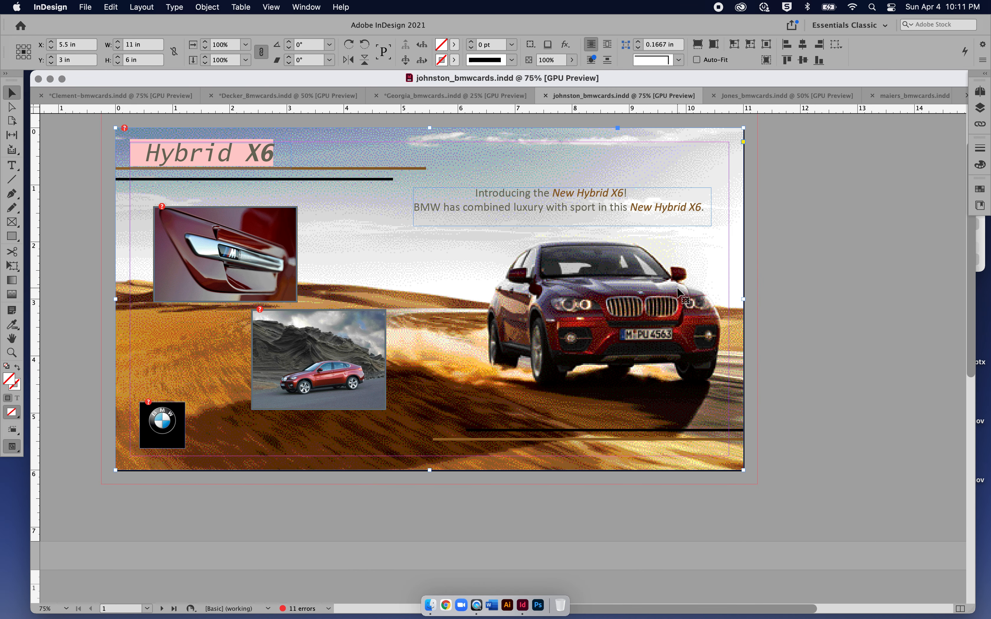
scroll(677, 286, "up", 2)
scroll(677, 287, "left", 3)
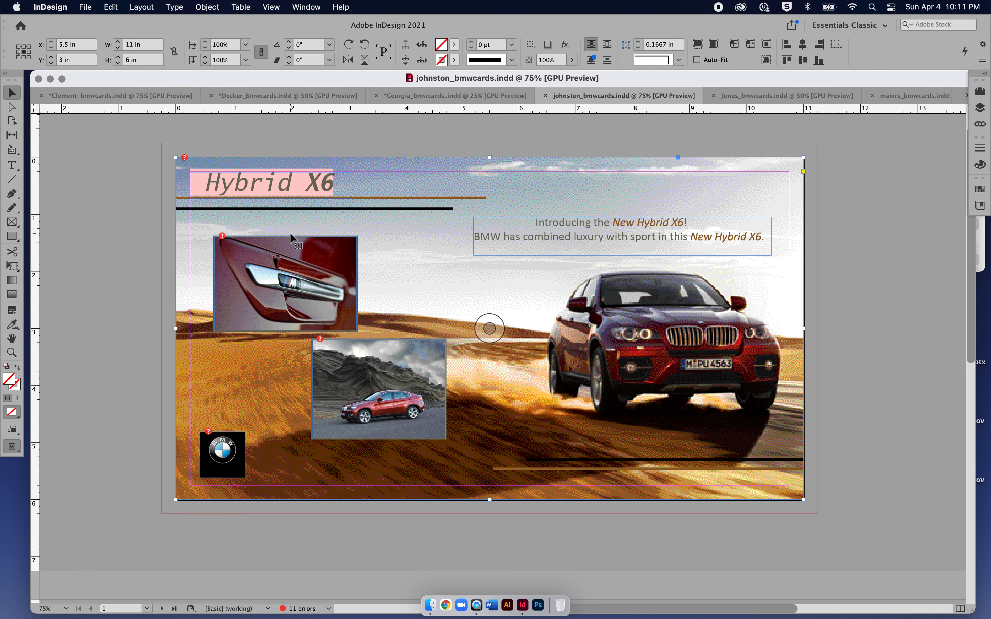
- Inspect the "Hybrid X6" headline, the desert background photo, the brown line under the headline and the BMW logo on the first page
left_click(265, 181)
double_click(261, 179)
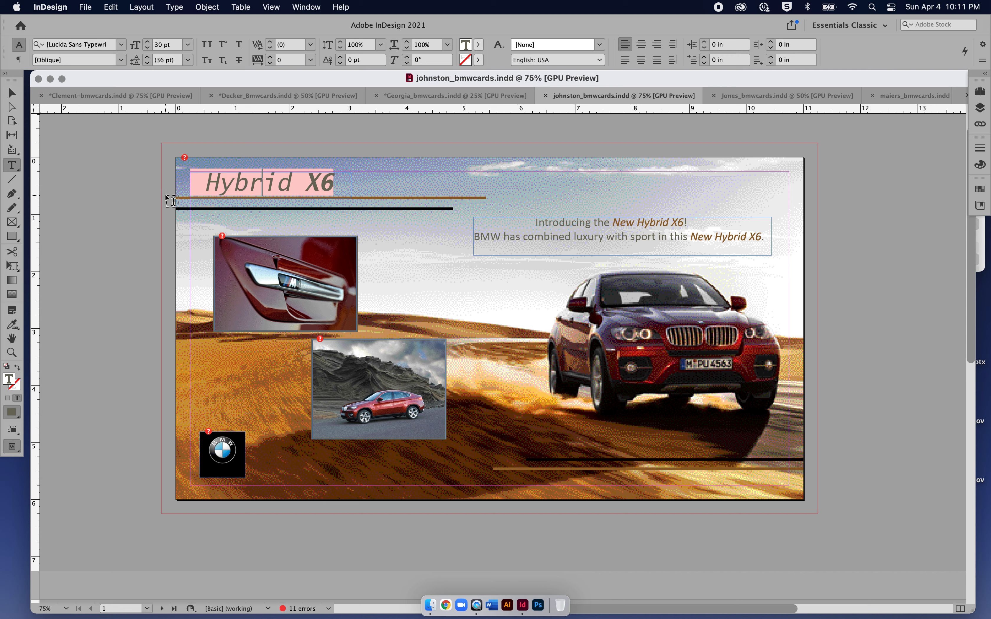
left_click(12, 93)
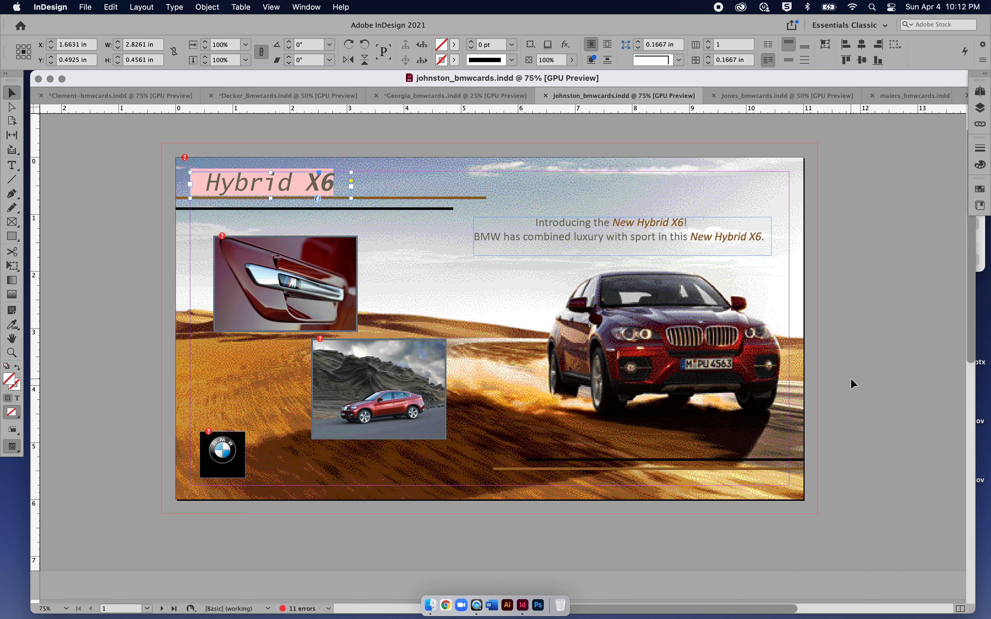
left_click(859, 383)
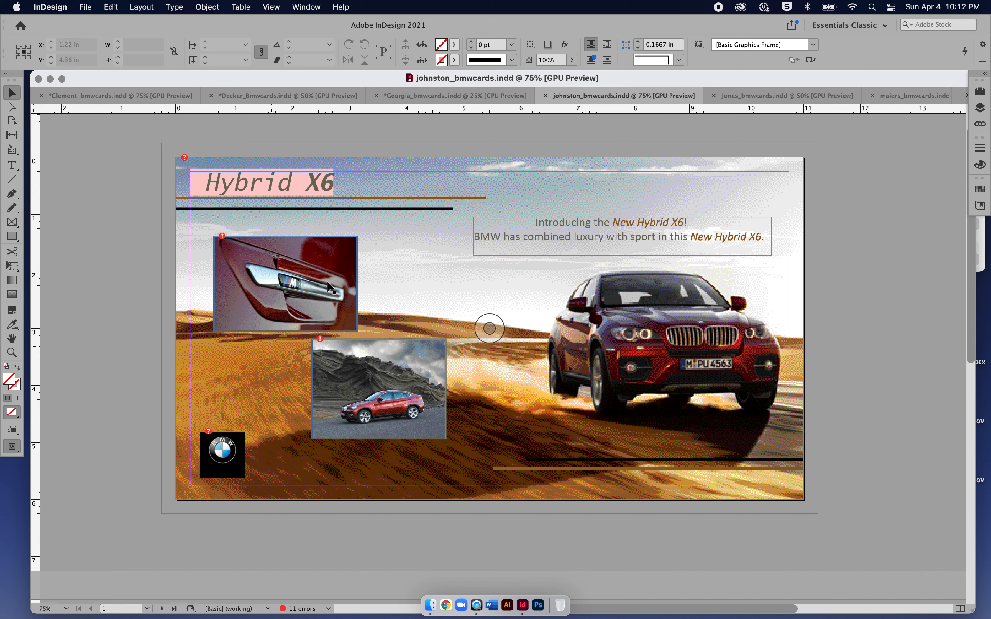
left_click(489, 328)
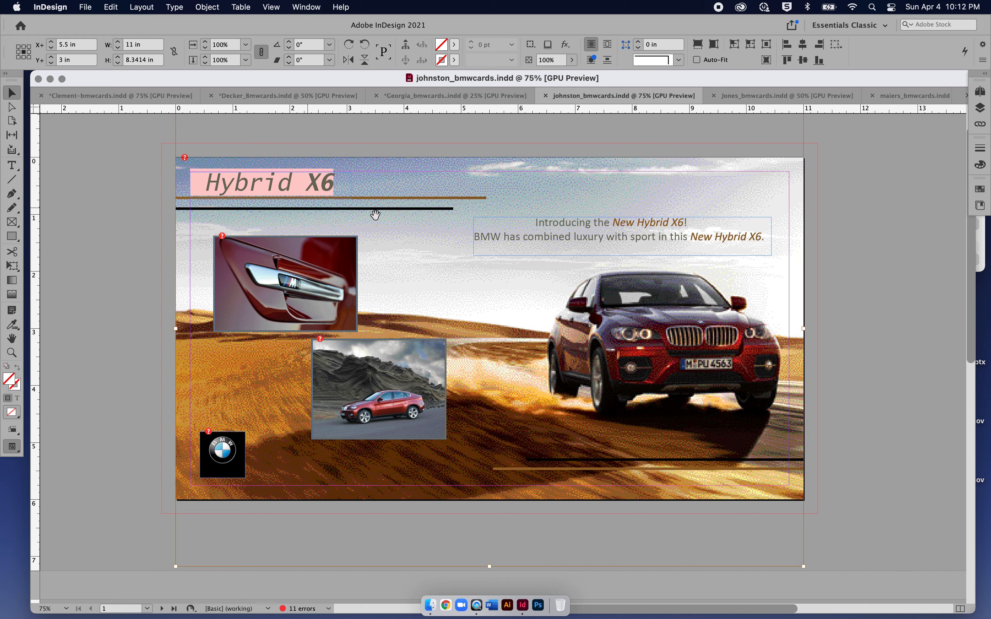
left_click(402, 199)
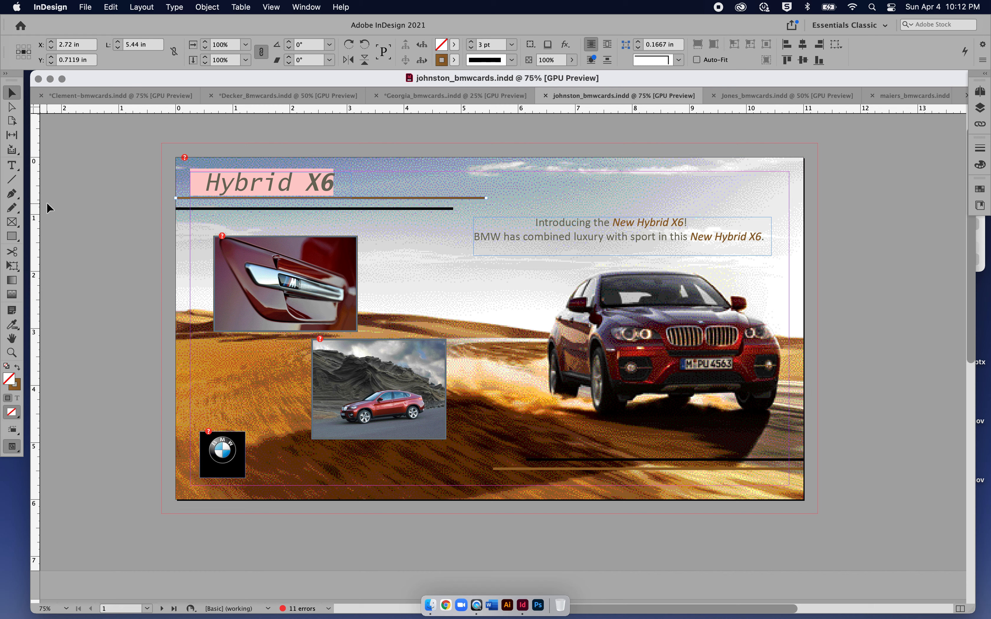
left_click(87, 209)
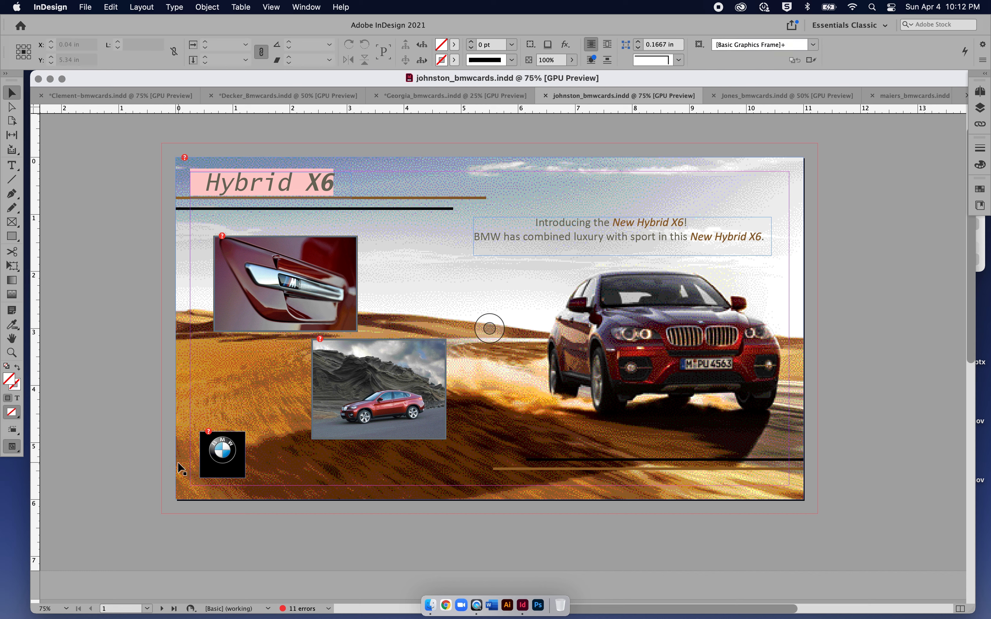
left_click(223, 454)
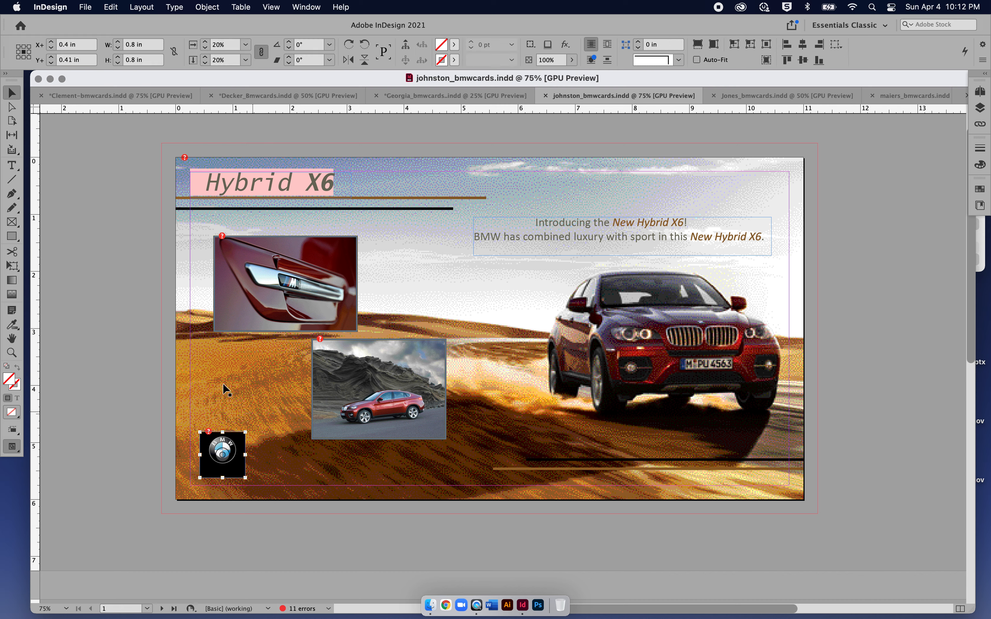
left_click(147, 417)
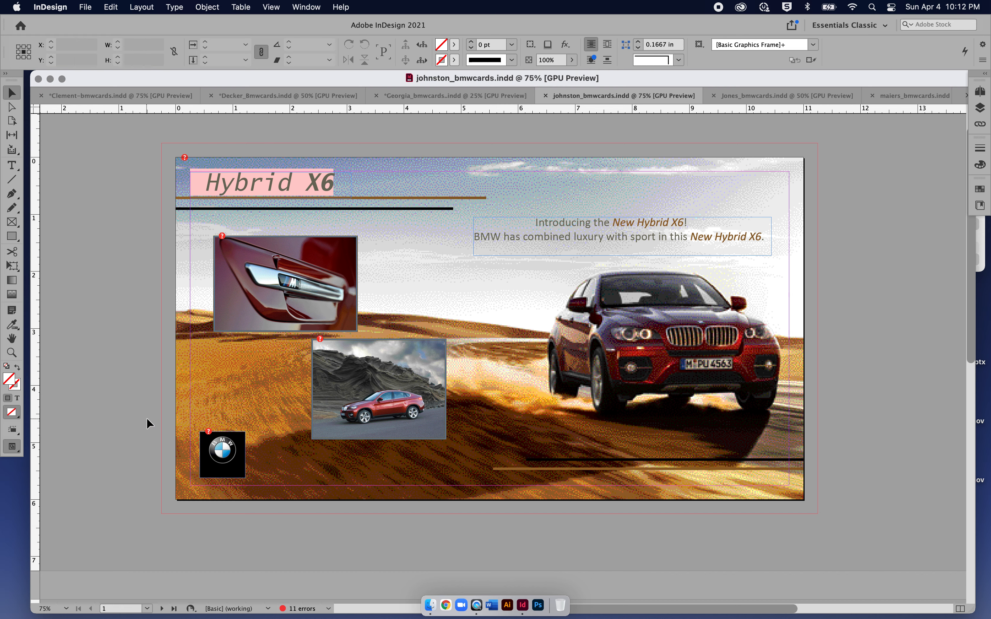
- Inspect the BMW logo and the "Introducing the New Hybrid X6!" text box on the desert card
left_click(223, 455)
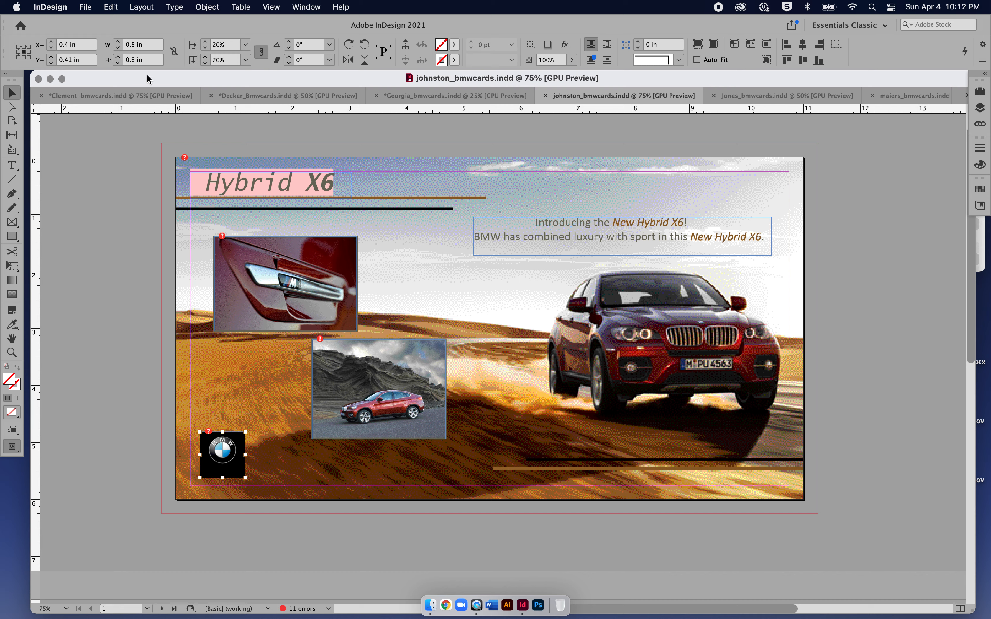
left_click(136, 154)
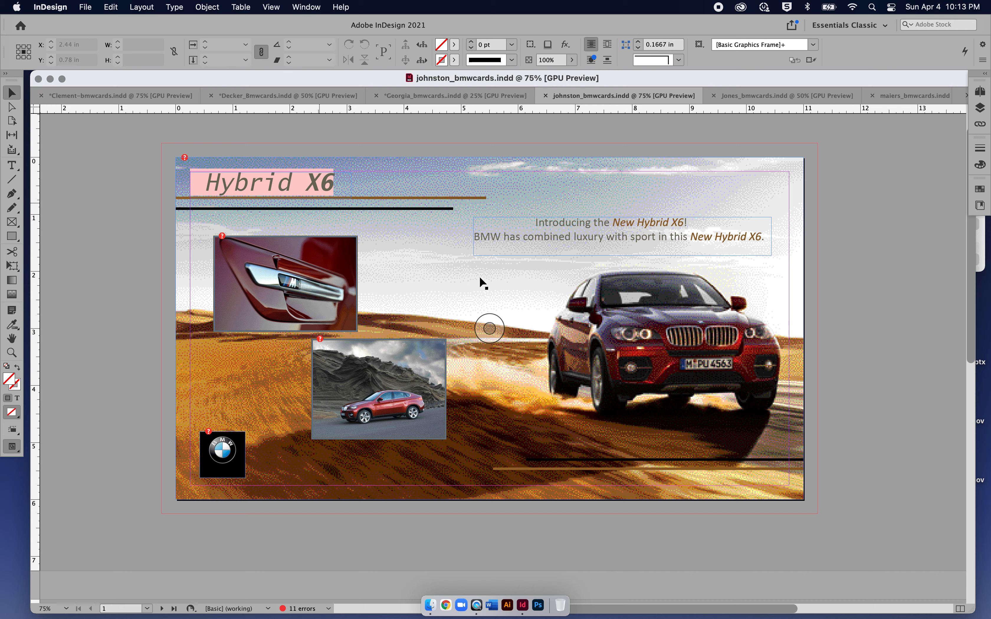
left_click(701, 233)
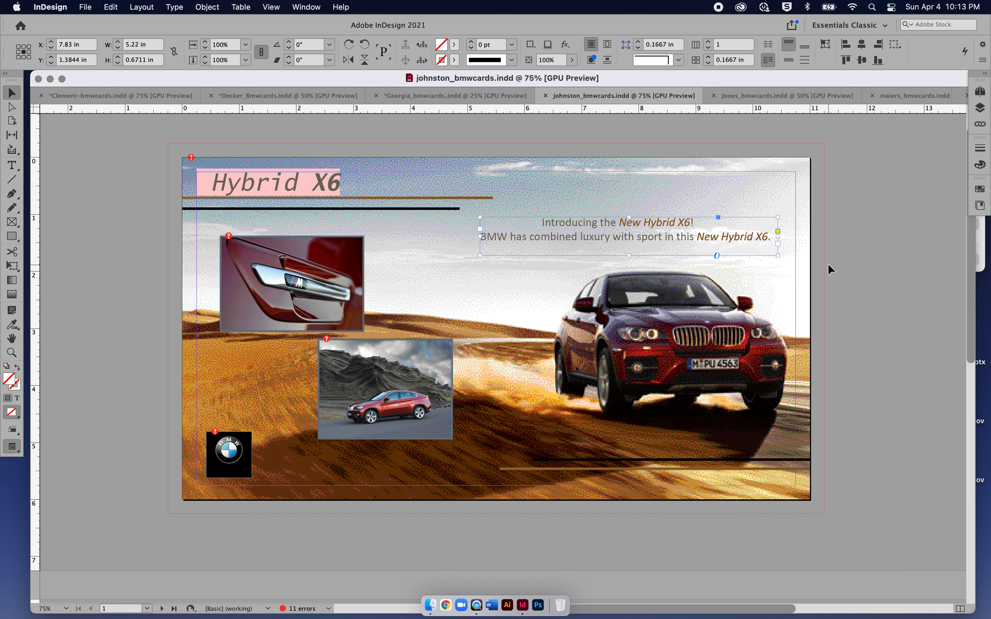
- Examine the second page's blue X6 background photo and the teal "INTRODUCING" panel for their bleed at the page edges
scroll(850, 269, "down", 2)
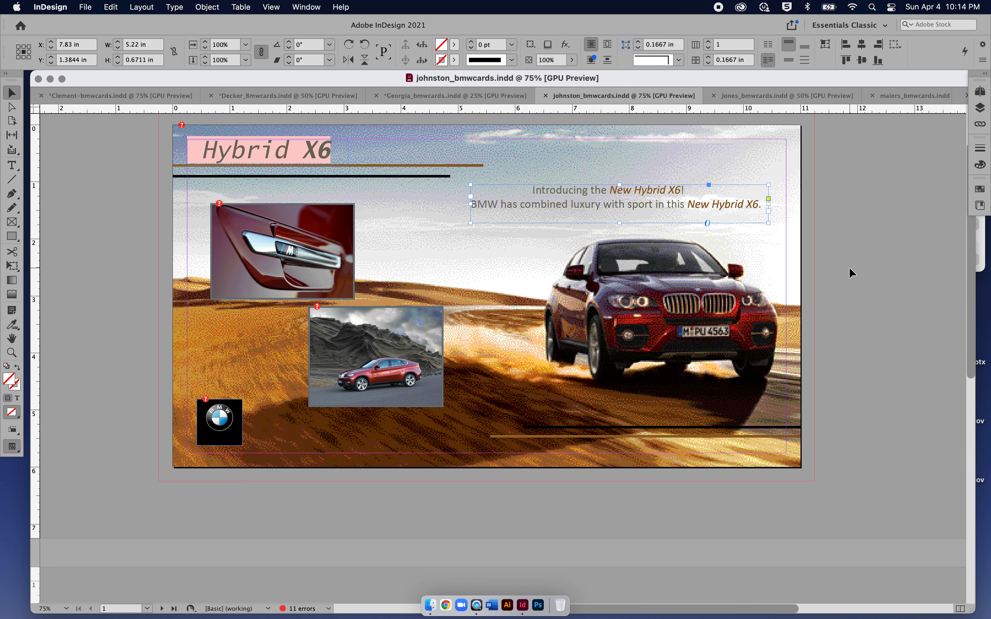
scroll(849, 269, "down", 1)
scroll(848, 266, "down", 10)
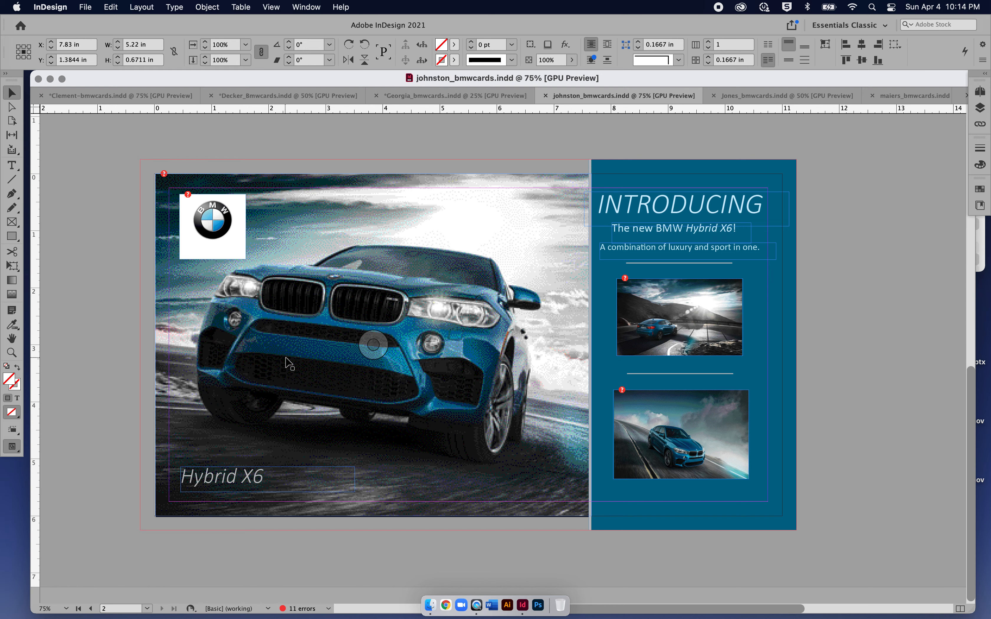
scroll(287, 360, "left", 10)
scroll(288, 361, "up", 3)
scroll(302, 528, "right", 10)
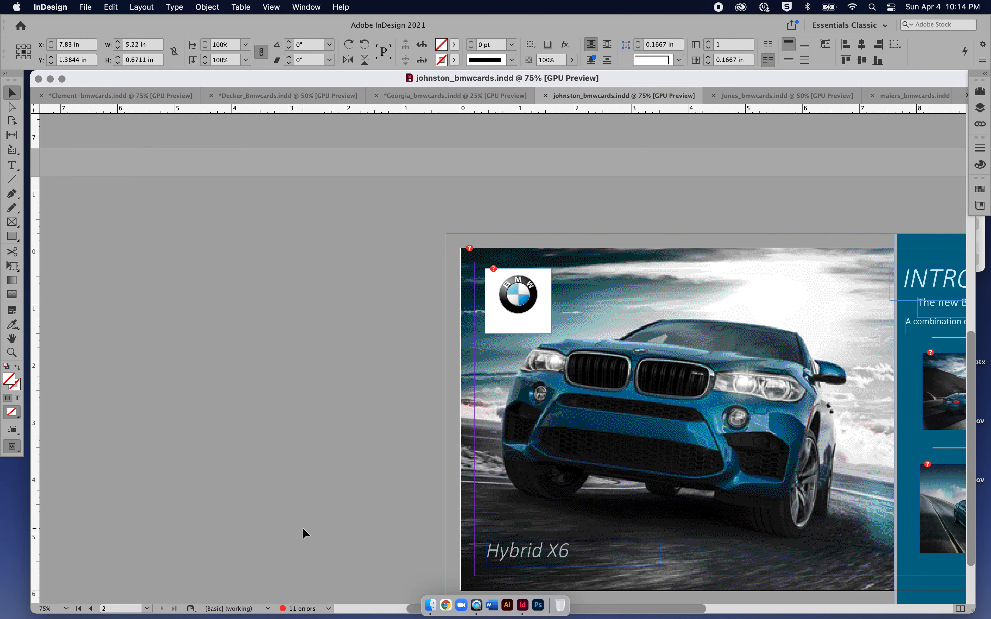
scroll(303, 528, "down", 3)
scroll(303, 529, "down", 1)
left_click(311, 383)
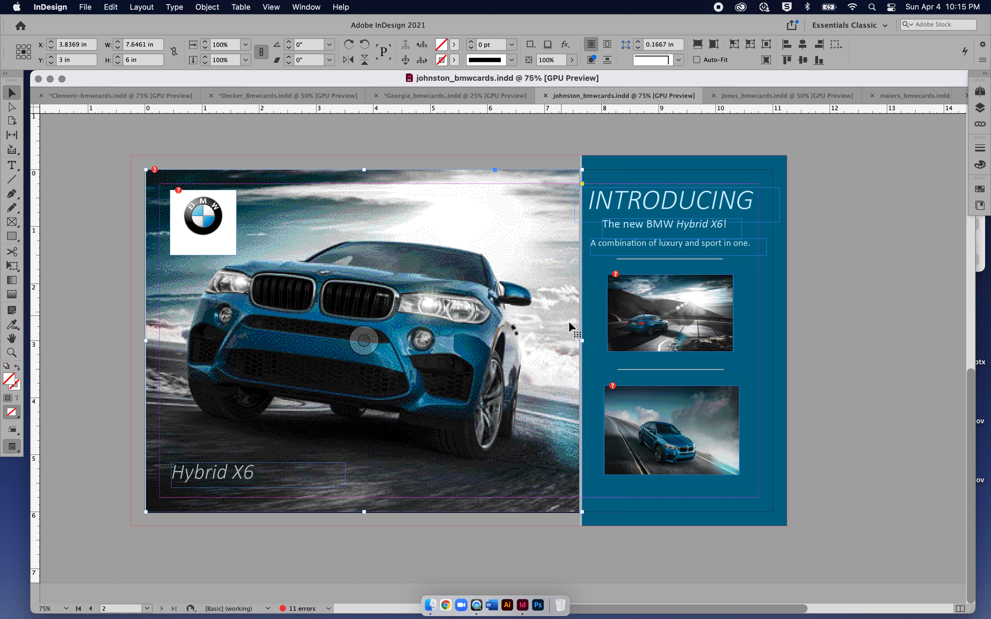
left_click(783, 439)
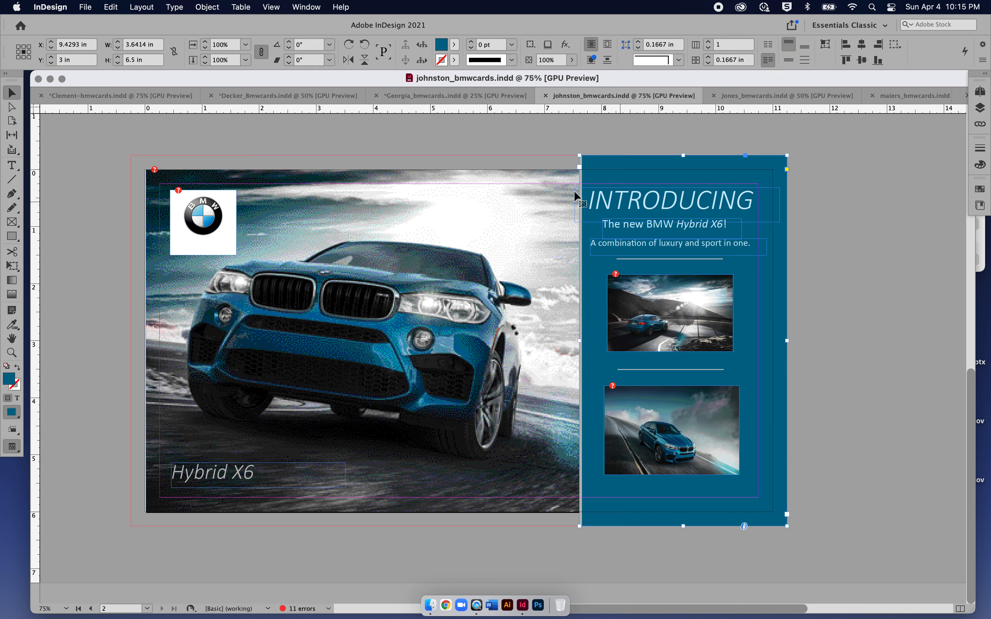
left_click(364, 341)
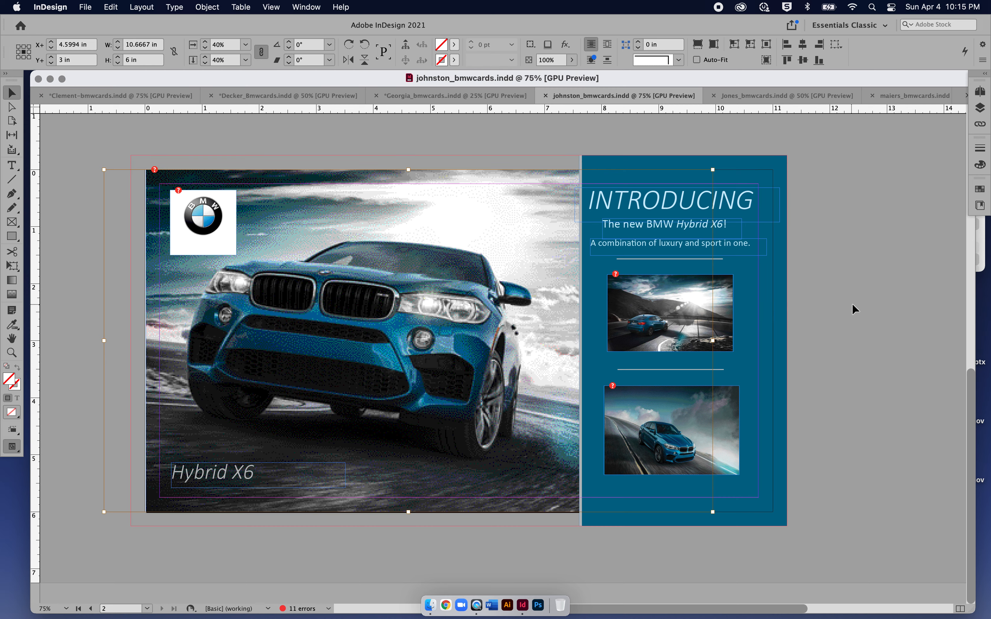
key("super+minus")
scroll(851, 304, "up", 5)
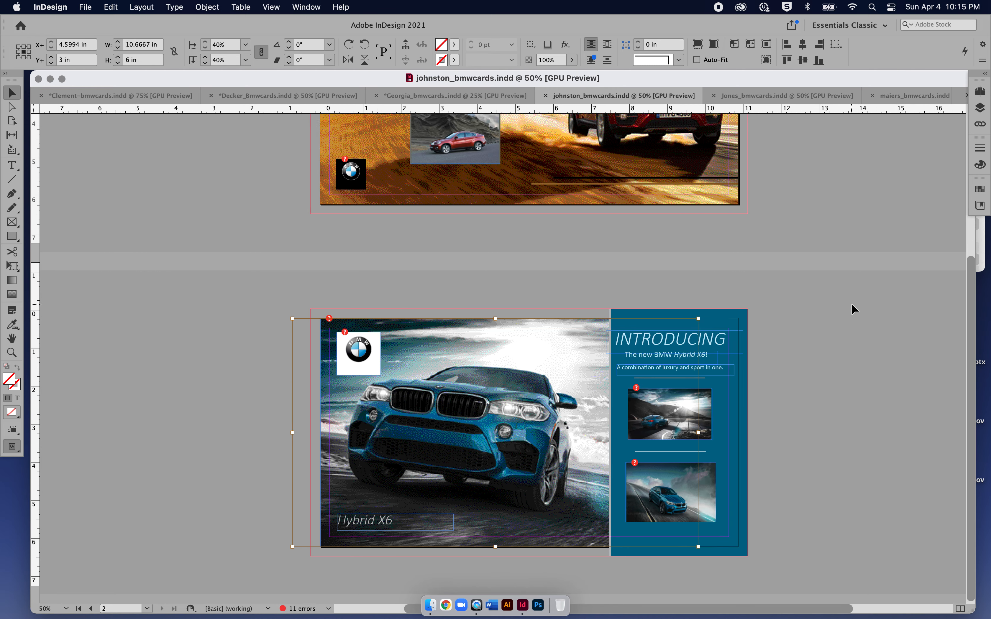
scroll(851, 307, "up", 2)
- Switch to the open card document with the "COMMAND ATTENTION" headline, check its pages and bring the card into view at 75%
left_click(778, 96)
scroll(771, 280, "right", 3)
scroll(773, 282, "right", 1)
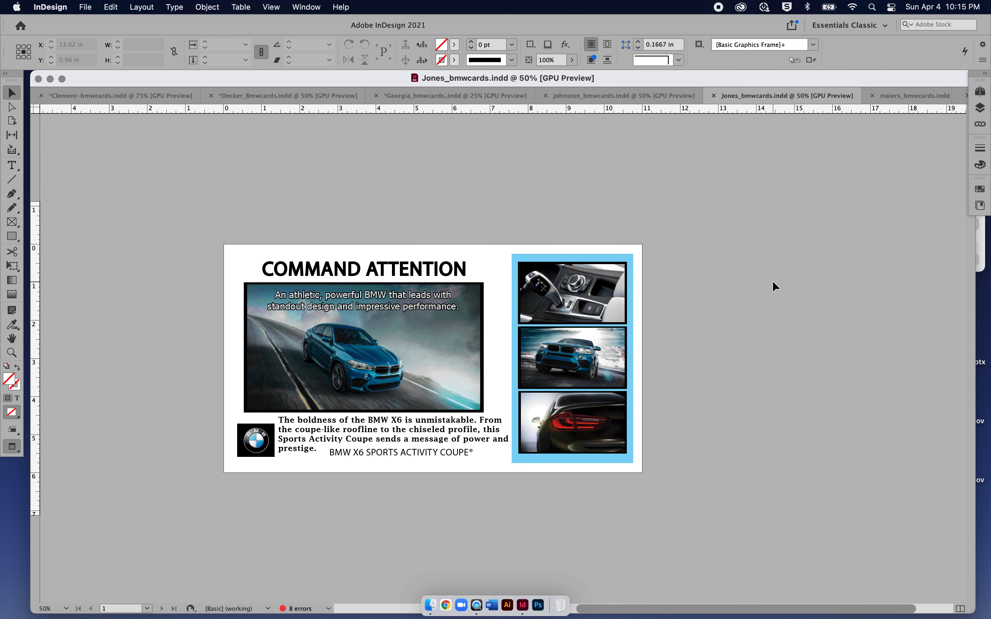
scroll(772, 280, "left", 5)
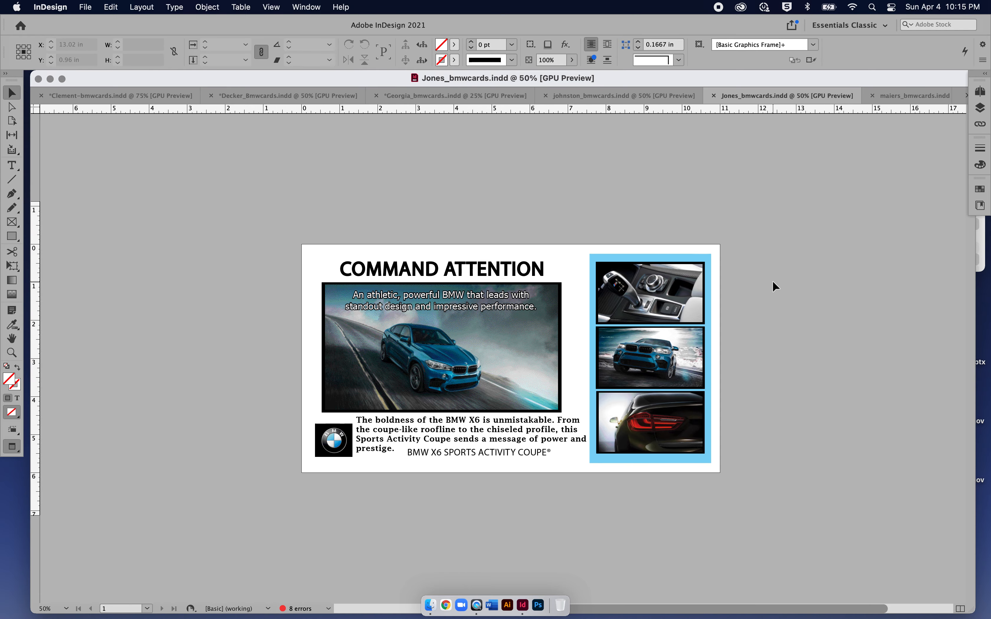
left_click(982, 92)
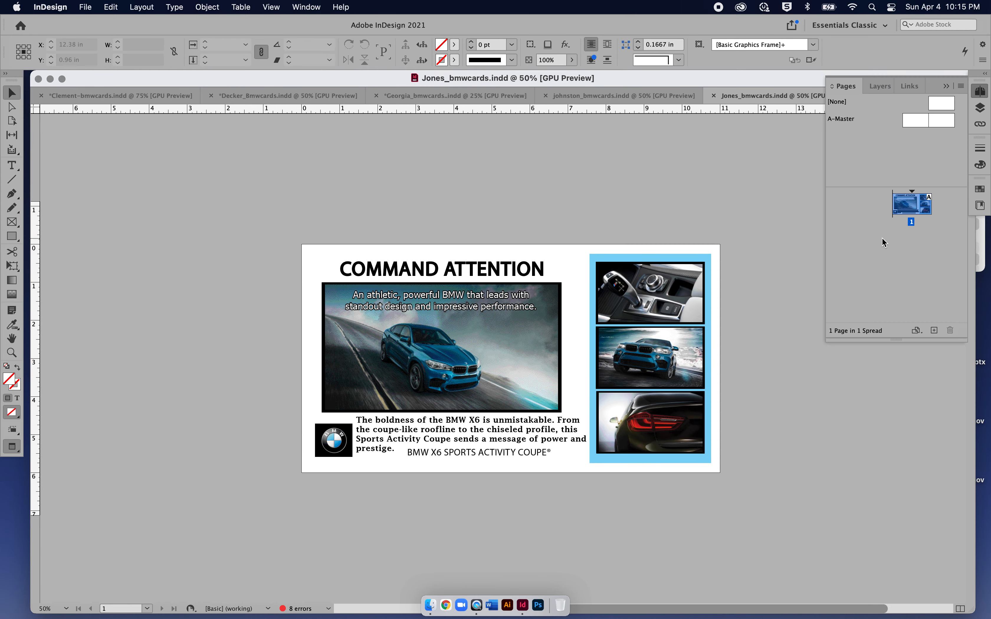
left_click(980, 91)
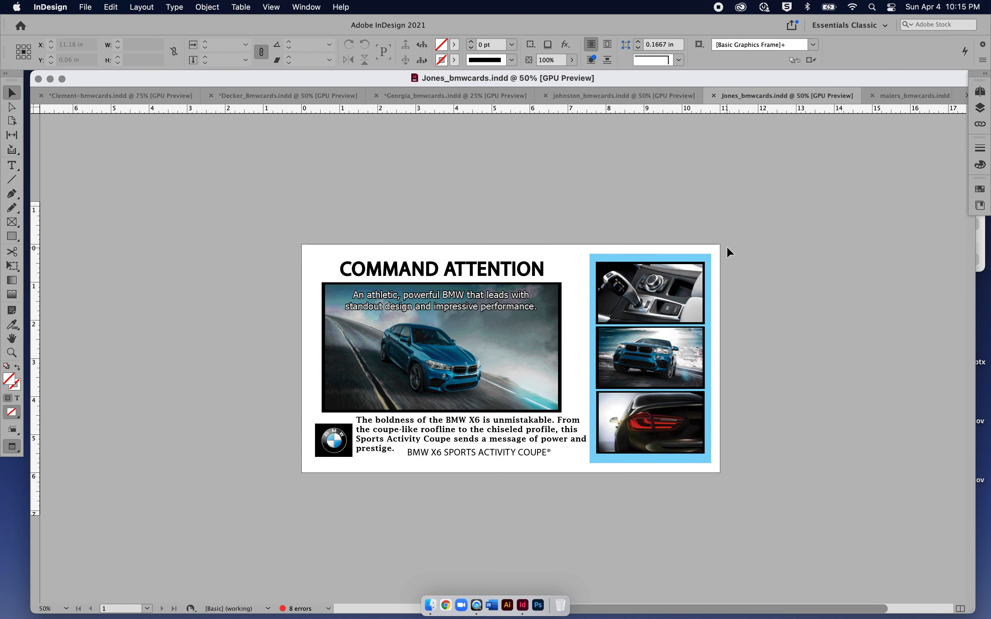
scroll(727, 248, "right", 2)
key("cmd+equal")
left_click(271, 7)
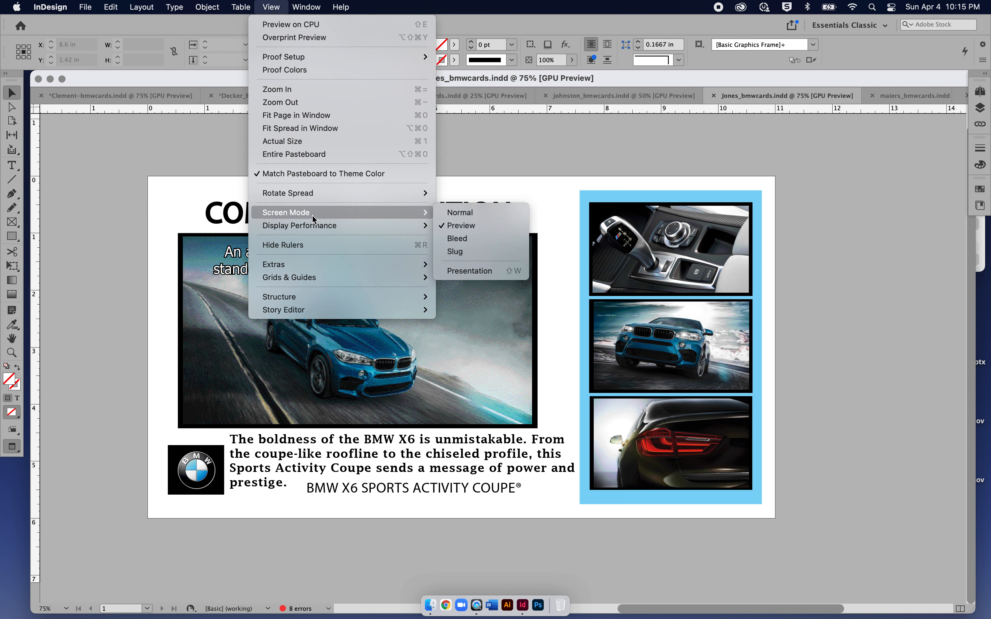
mouse_move(312, 263)
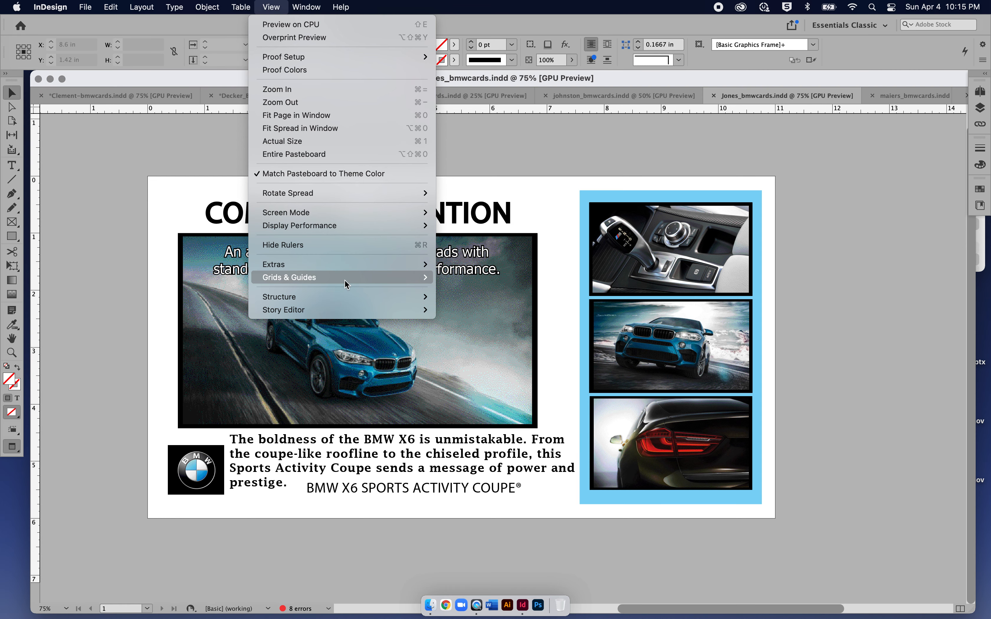
mouse_move(344, 282)
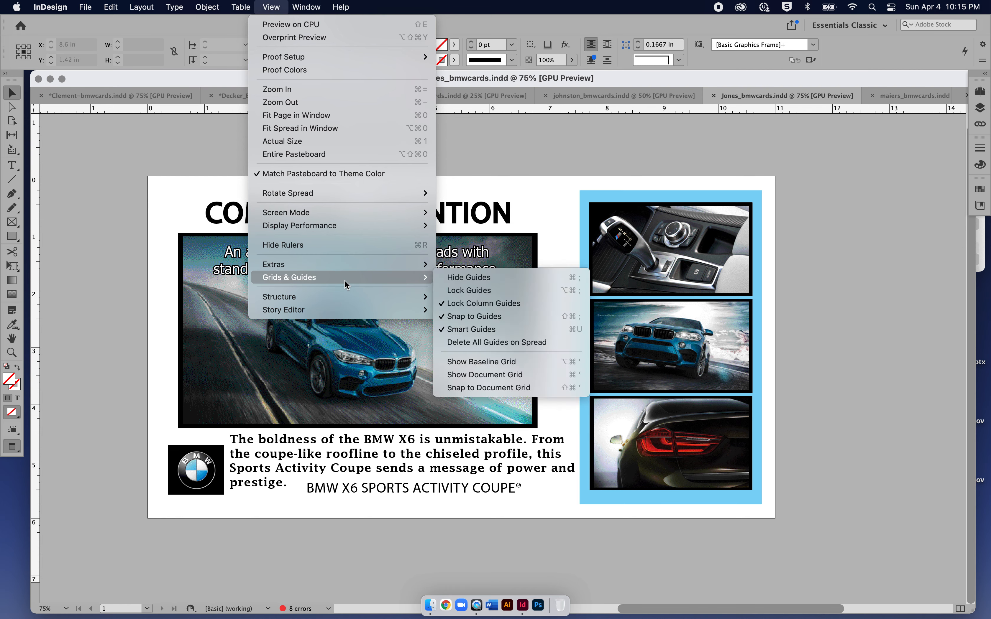
left_click(96, 216)
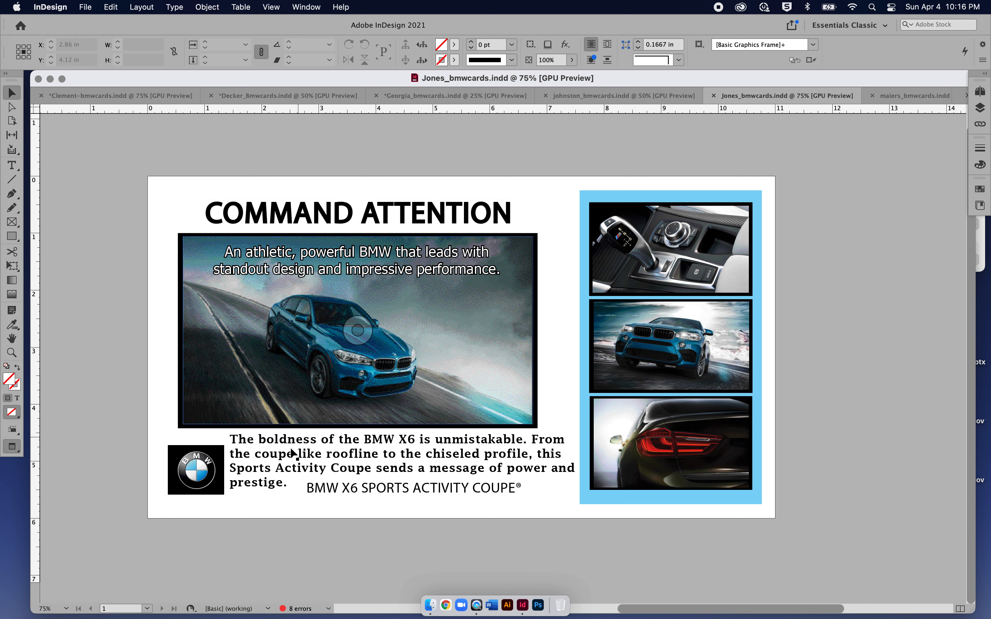
- Fit the BMW logo image proportionally within its frame beside the body text, then deselect it
left_click(197, 467)
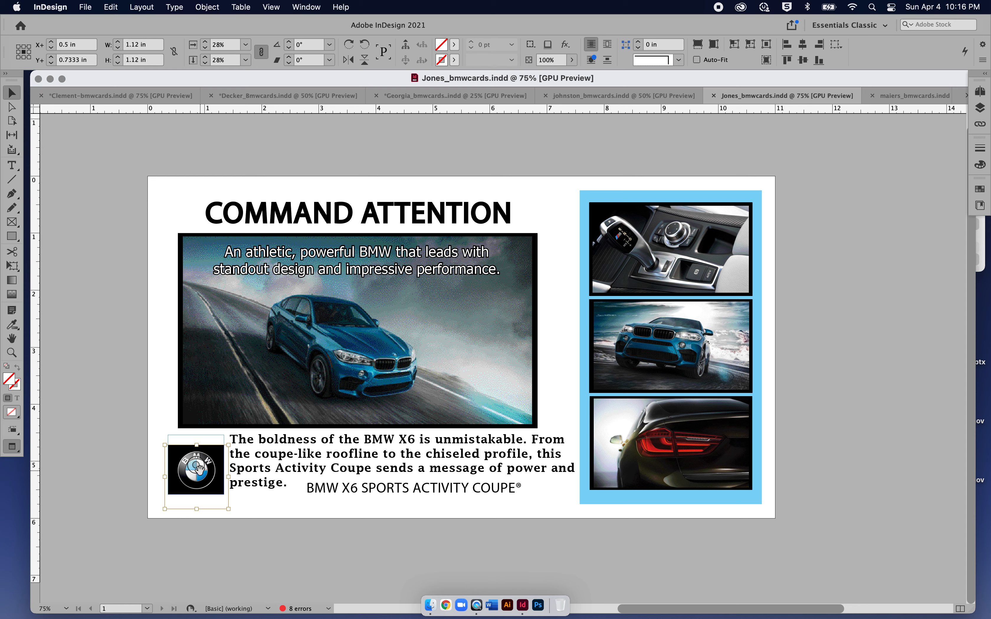
left_click(713, 44)
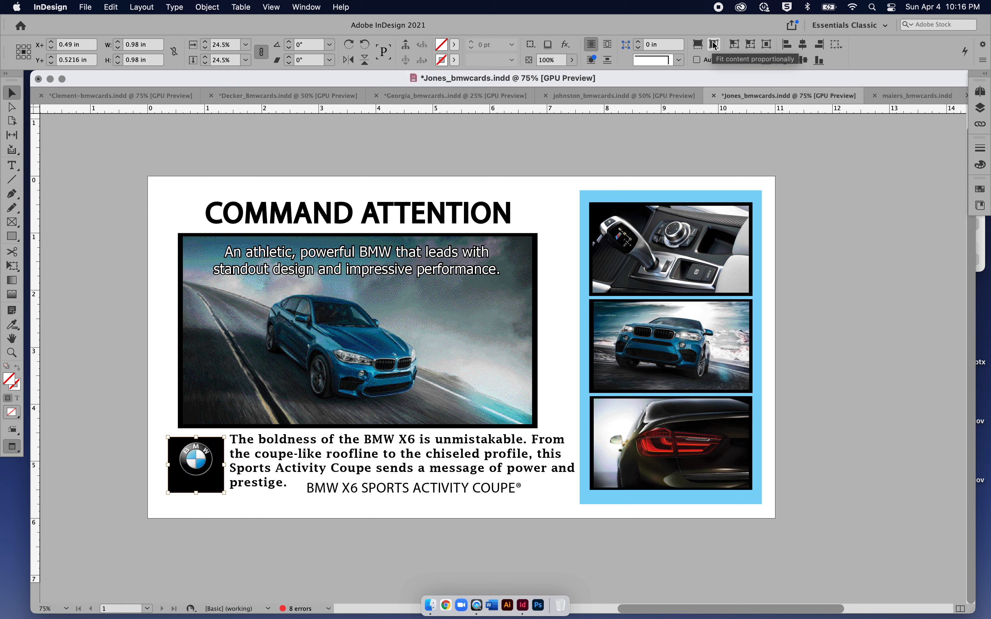
left_click(228, 589)
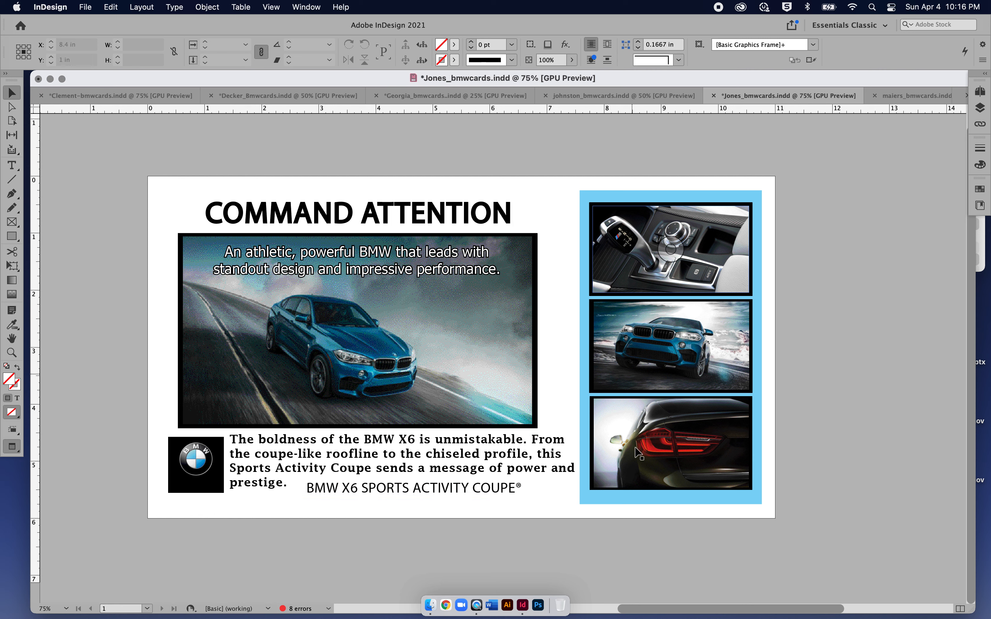
- Try to enlarge the main road photo's frame together with its black backing by pulling out their corners, undoing each attempt
left_click(671, 278)
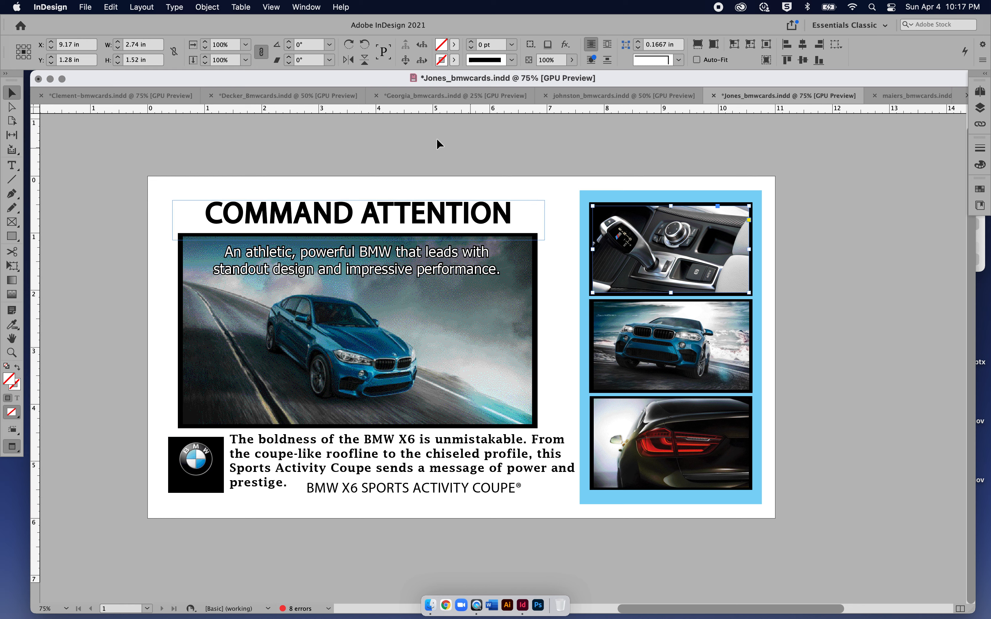
left_click(502, 289)
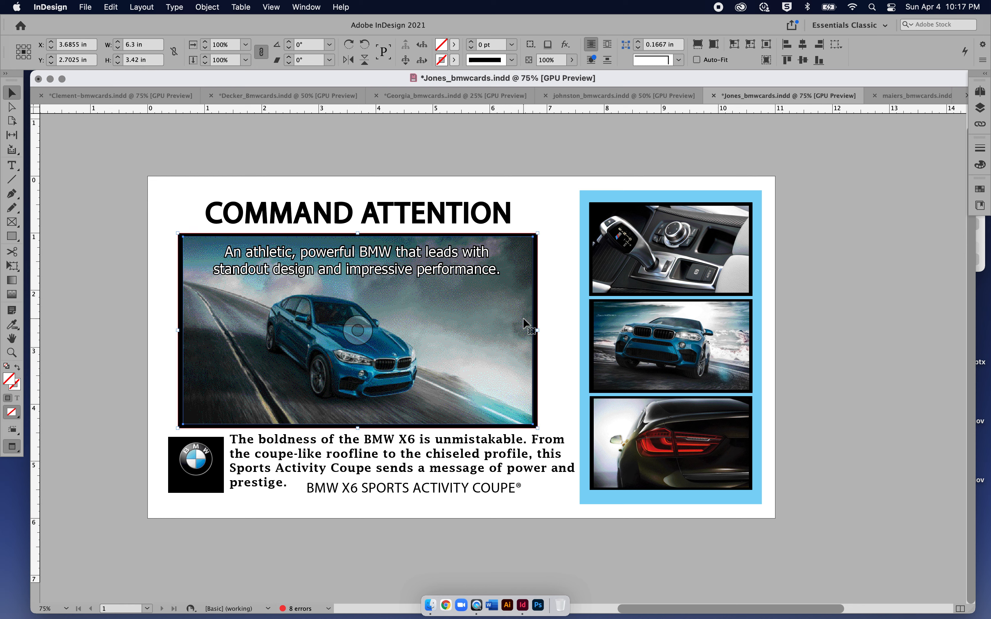
left_click_drag(532, 236, 651, 171)
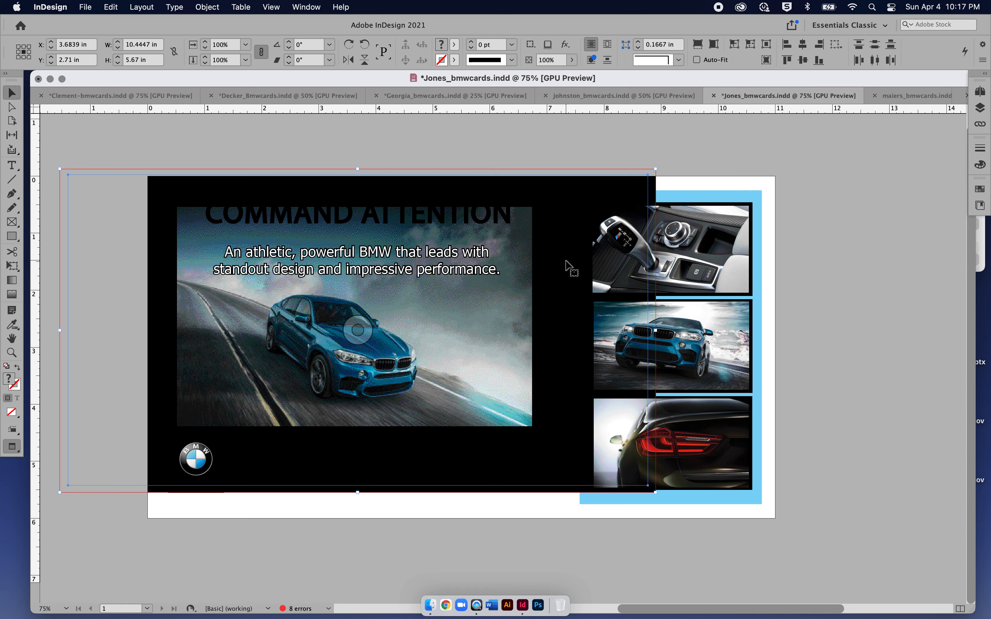
key("super+z")
left_click(356, 335)
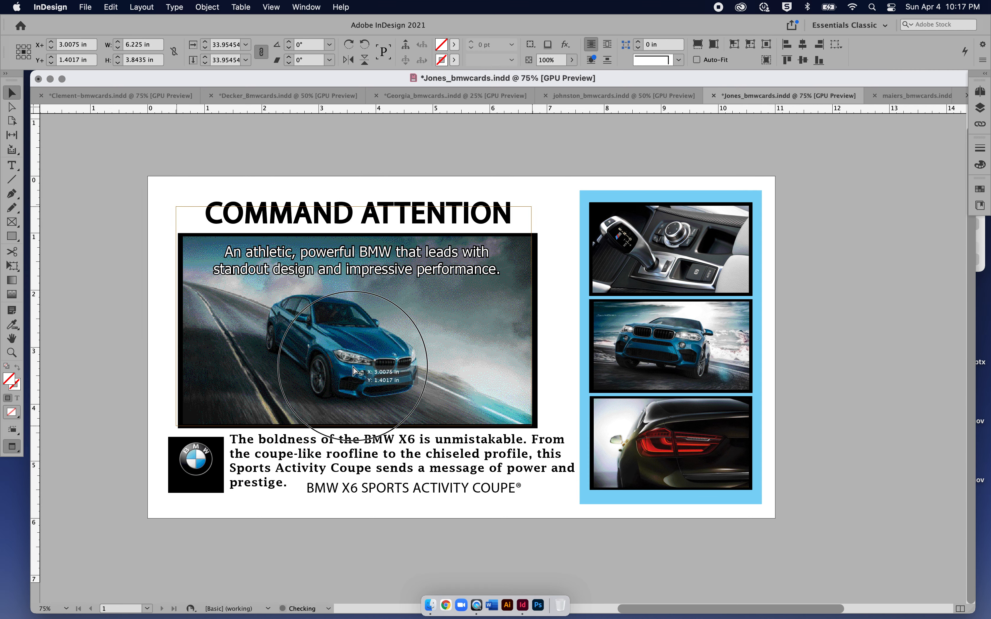
left_click(262, 346)
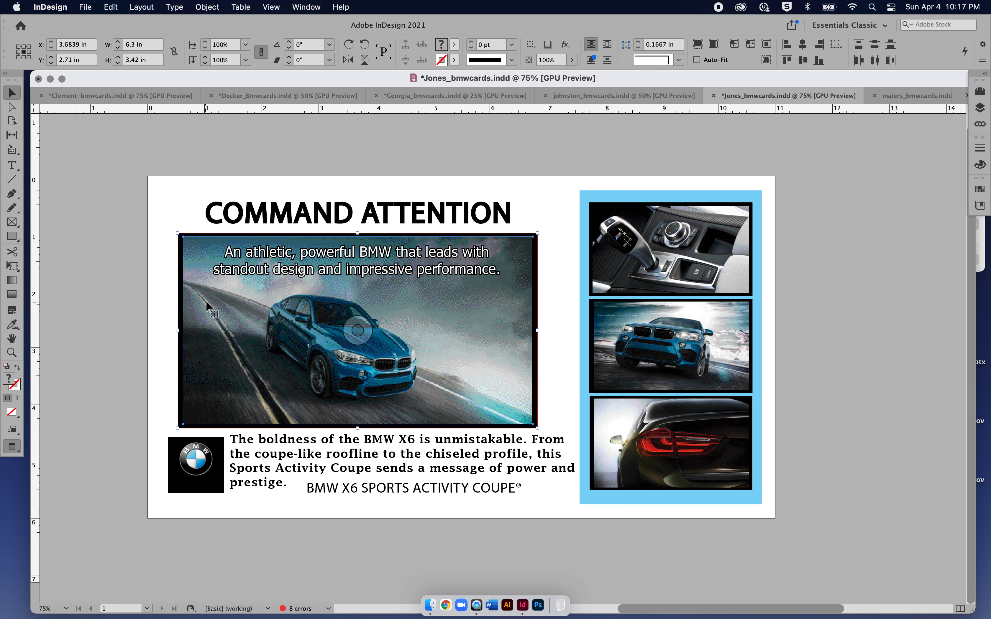
left_click_drag(179, 234, 117, 191)
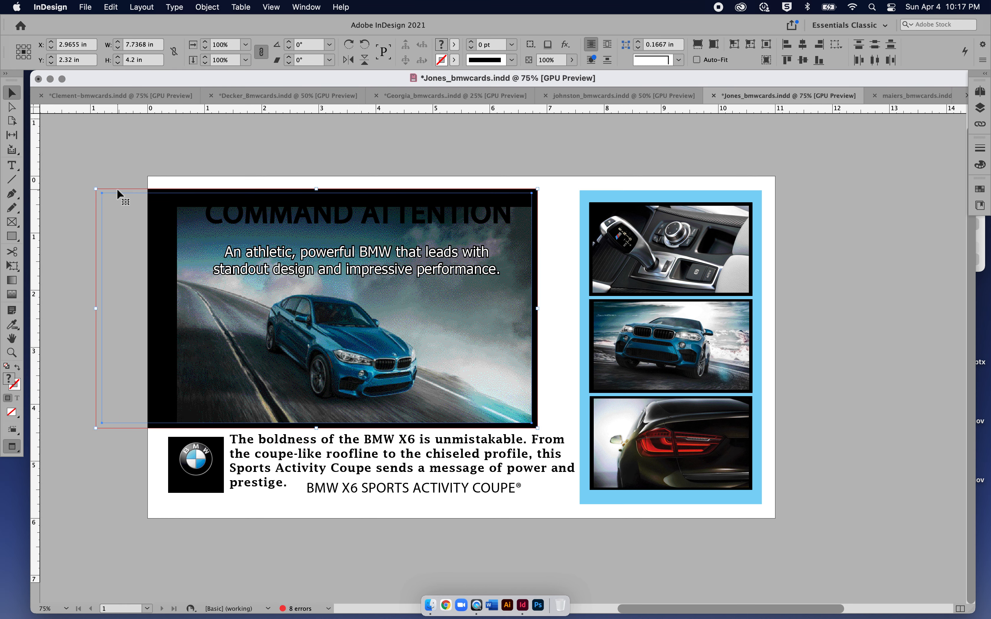
key("super+z")
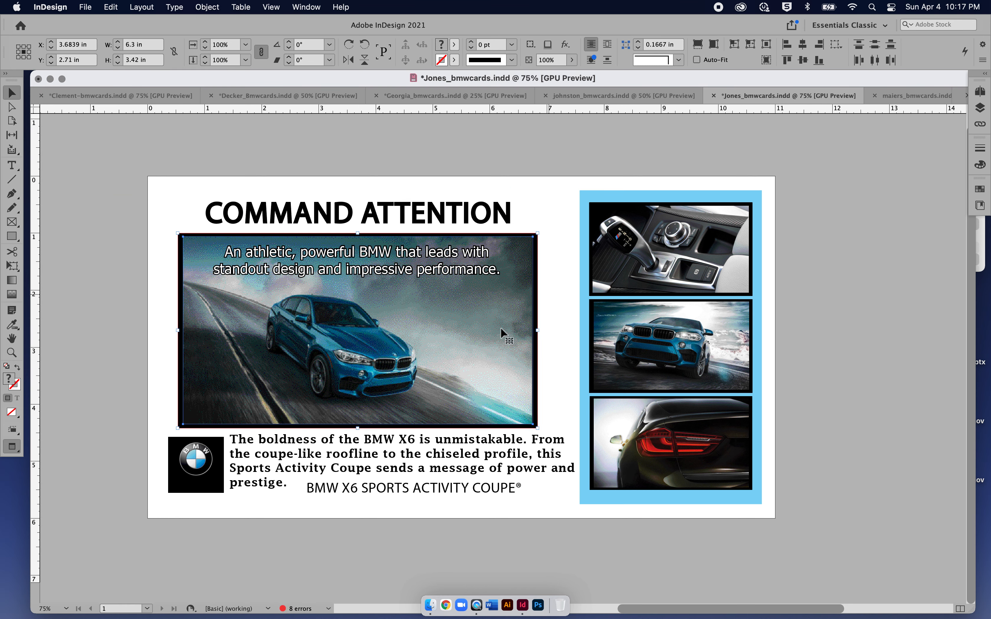
- Move the main road photo and its black backing together behind the headline to X 3.4 in, Y 1.9739 in
left_click_drag(558, 343, 500, 360)
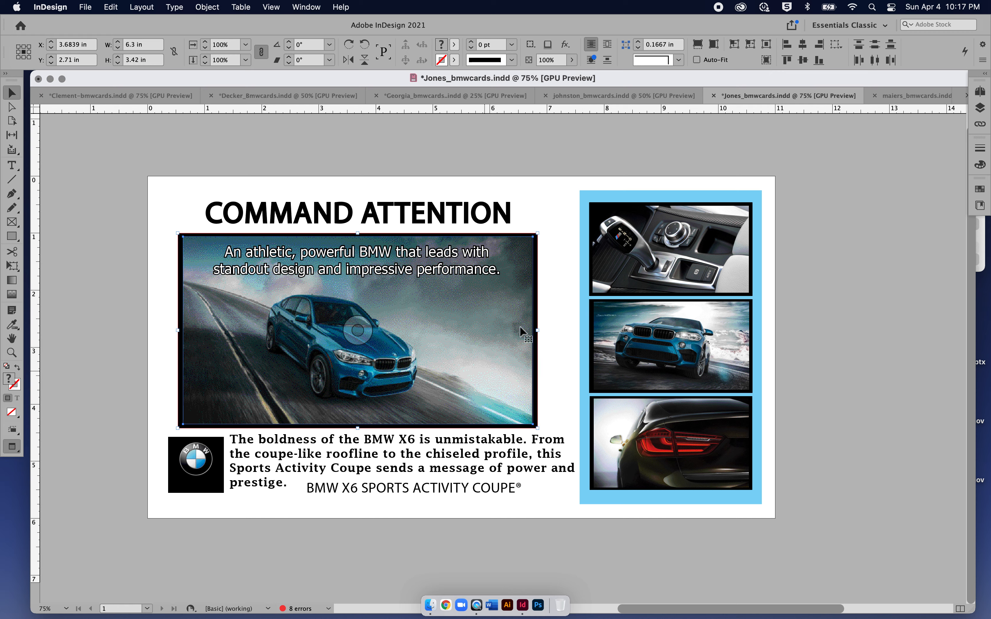
left_click_drag(439, 307, 417, 296)
key("Down")
key("Down")
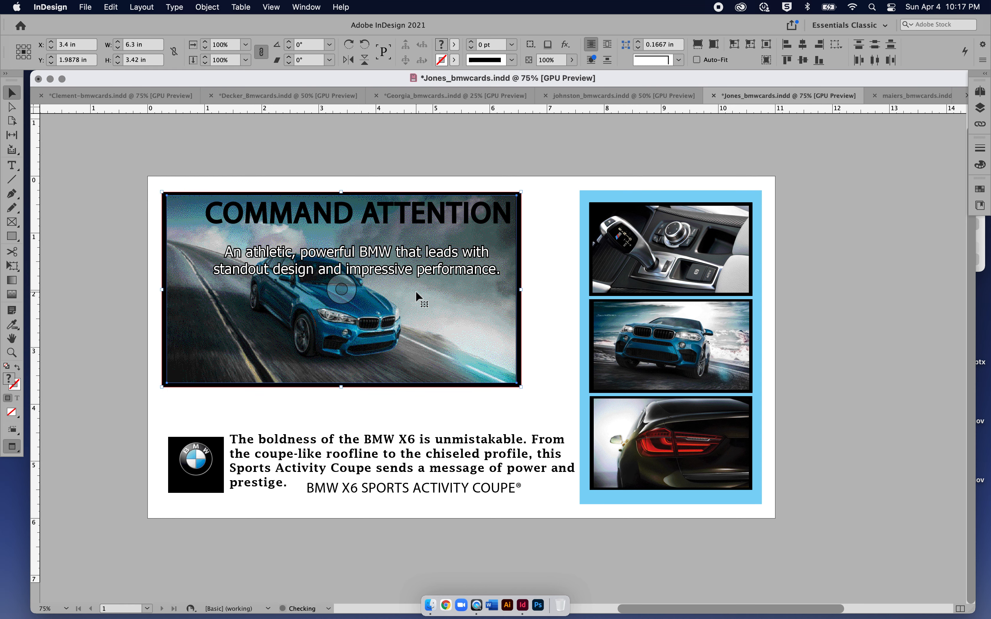
key("Up")
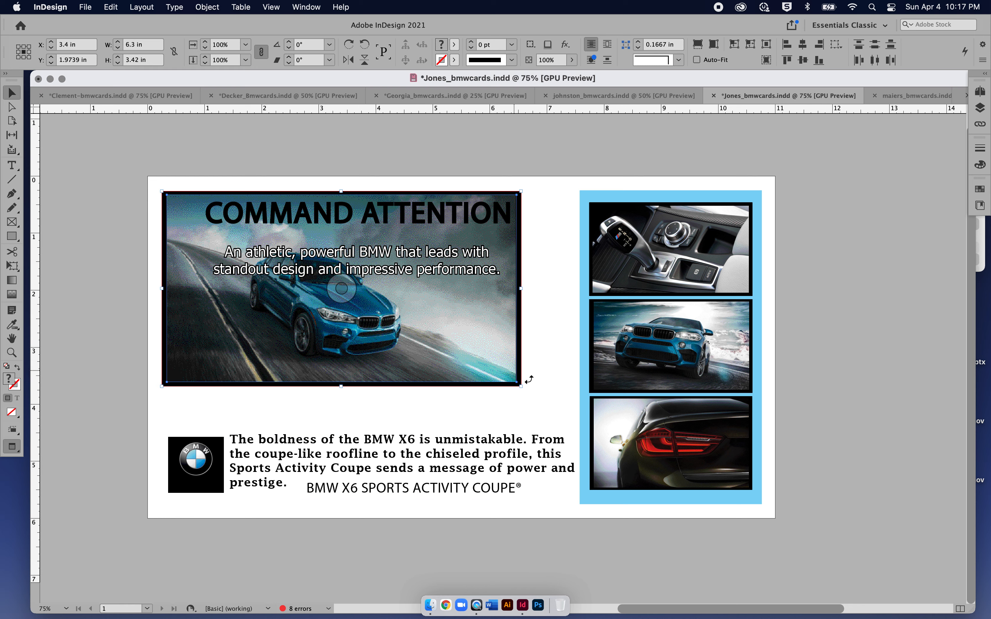
- Preview a uniform 125% scale of the main road photo and its black backing with the Scale tool
left_click(11, 268)
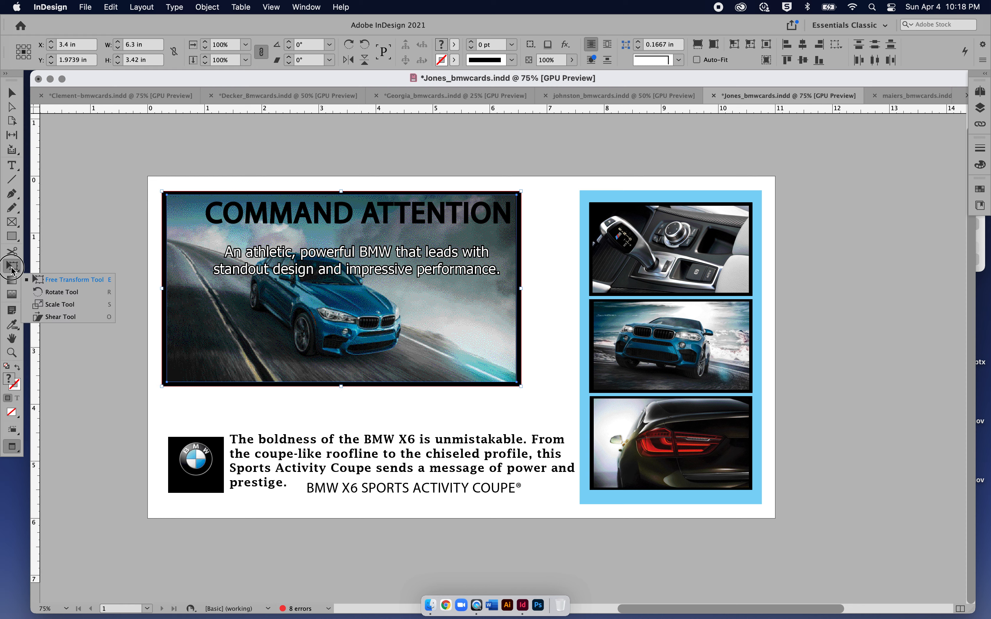
left_click(59, 305)
double_click(11, 266)
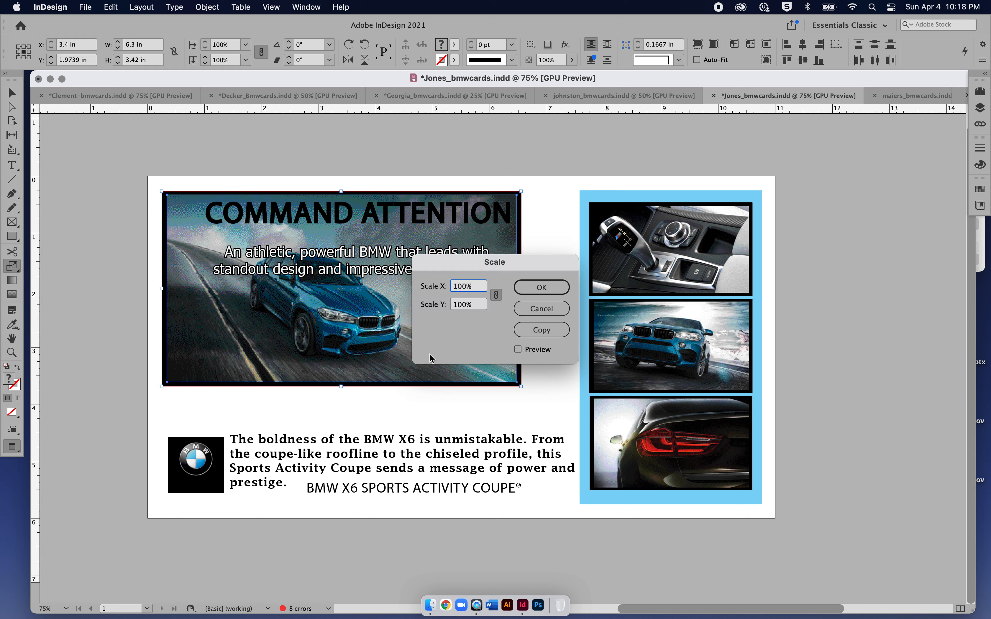
left_click(517, 350)
left_click(473, 287)
key("Right")
key("Right")
key("BackSpace")
key("BackSpace")
key("BackSpace")
type("25")
key("Tab")
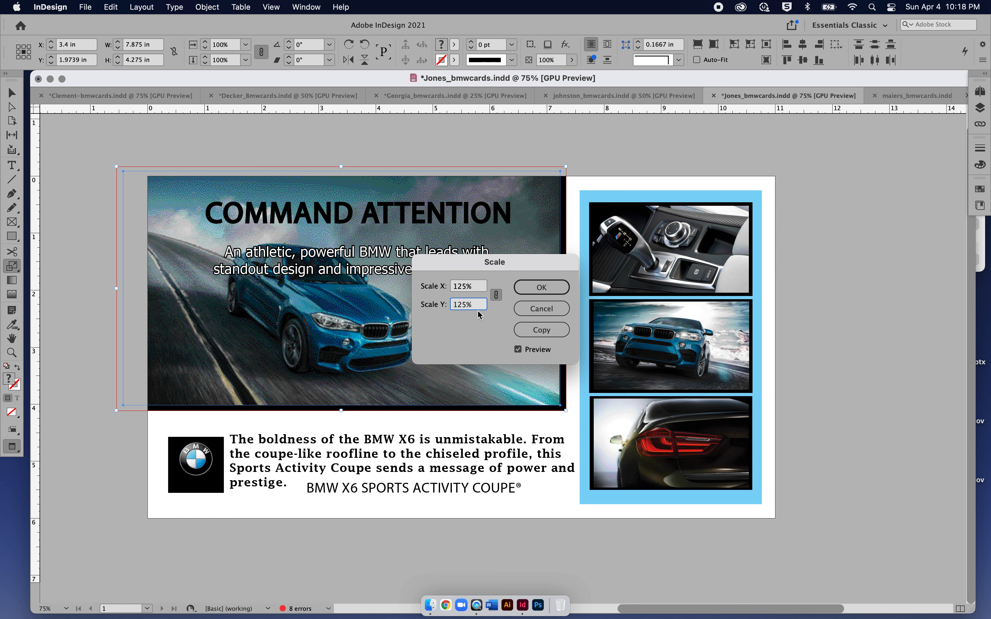
- Set the uniform scale of the road photo and its black backing to 130% and apply it
left_click(469, 287)
key("BackSpace")
key("BackSpace")
type("30")
left_click(531, 290)
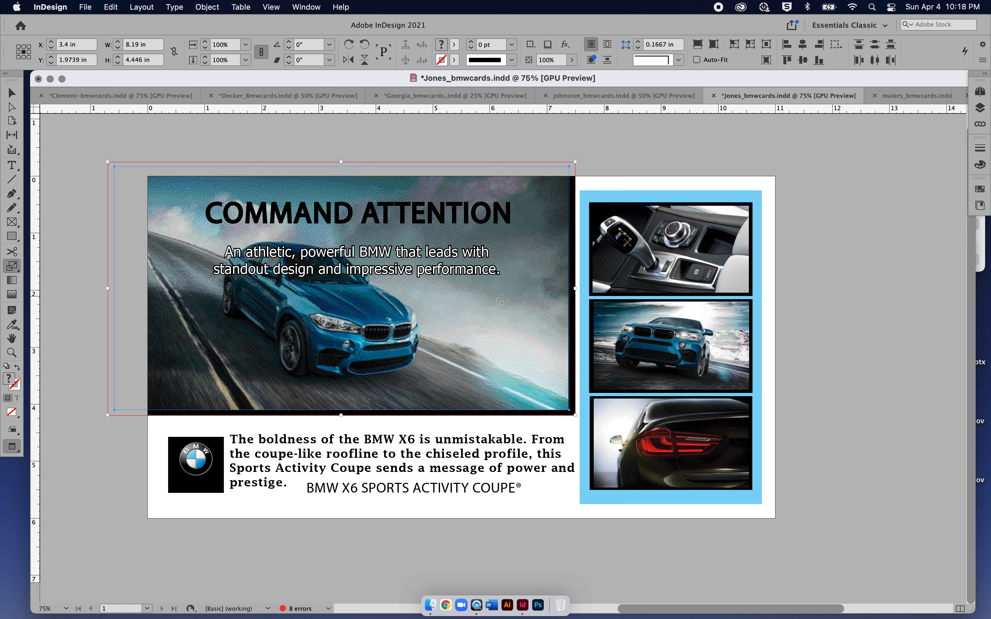
- Move the main road photo and its black backing together down to X 4.2756 in, Y 3.0797 in, clearing the headline
key("v")
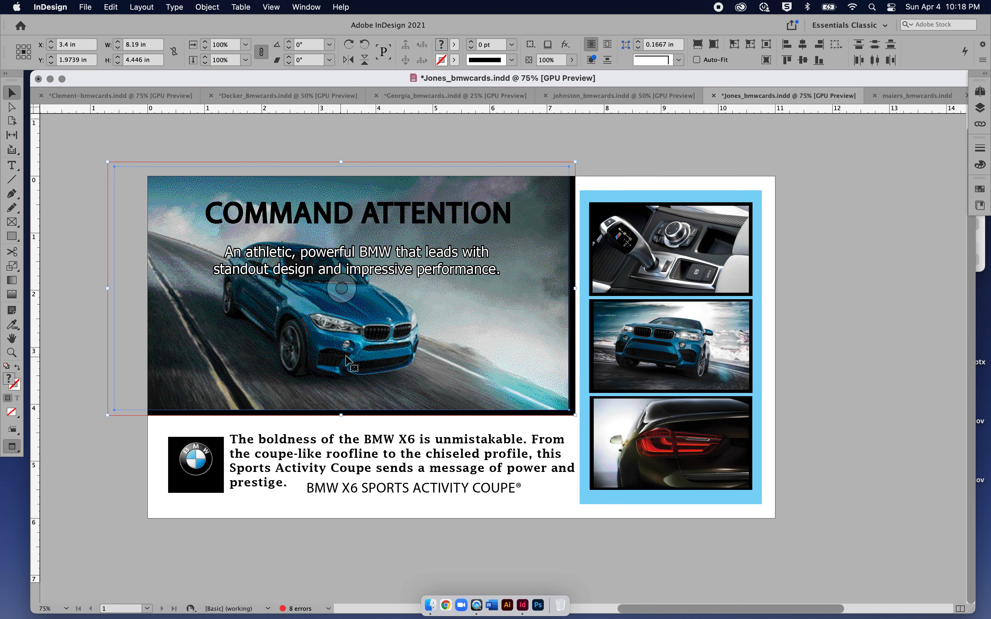
left_click_drag(393, 346, 461, 397)
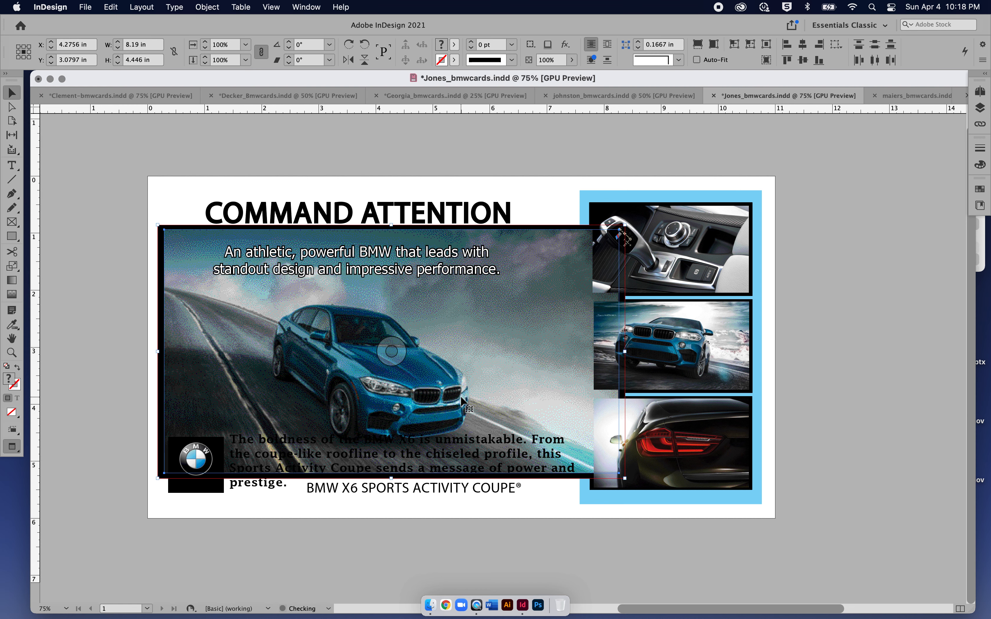
left_click(817, 373)
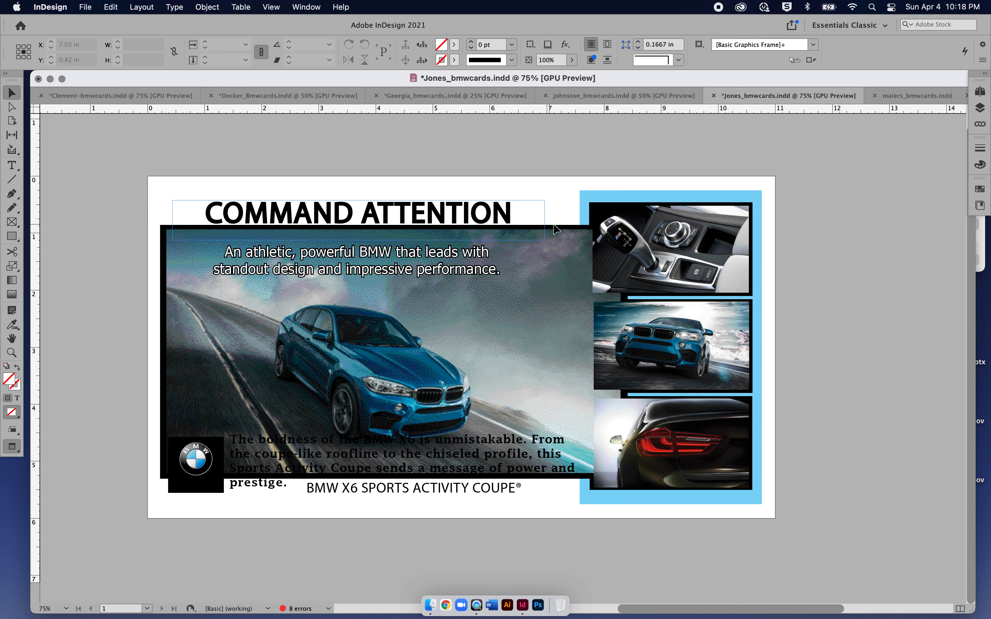
- Narrow the road photo and its black backing to end before the blue panel, making the backing 7.3517 in wide
left_click(562, 238)
left_click(539, 353)
left_click_drag(539, 353, 580, 352)
left_click(826, 370)
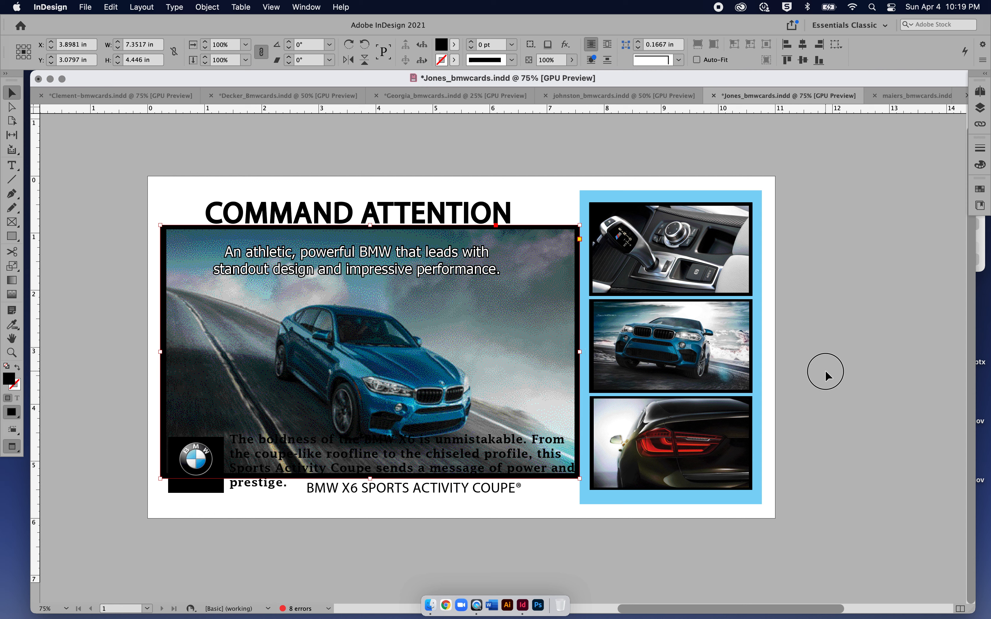
- Nudge the road photo and its black backing together slightly left, leaving an even gap before the blue panel
left_click_drag(102, 338, 230, 358)
left_click(229, 353)
key("Left")
key("Left")
key("Left")
key("Left")
key("Left")
key("Left")
key("Left")
key("Left")
key("Left")
- Reposition the COMMAND ATTENTION headline above the road photo at X 3.7108 in, Y 0.6139 in
left_click(398, 214)
key("Up")
key("Up")
key("Up")
key("Up")
key("Up")
key("Up")
key("Up")
key("Up")
key("Up")
key("Up")
key("Left")
key("Left")
key("Left")
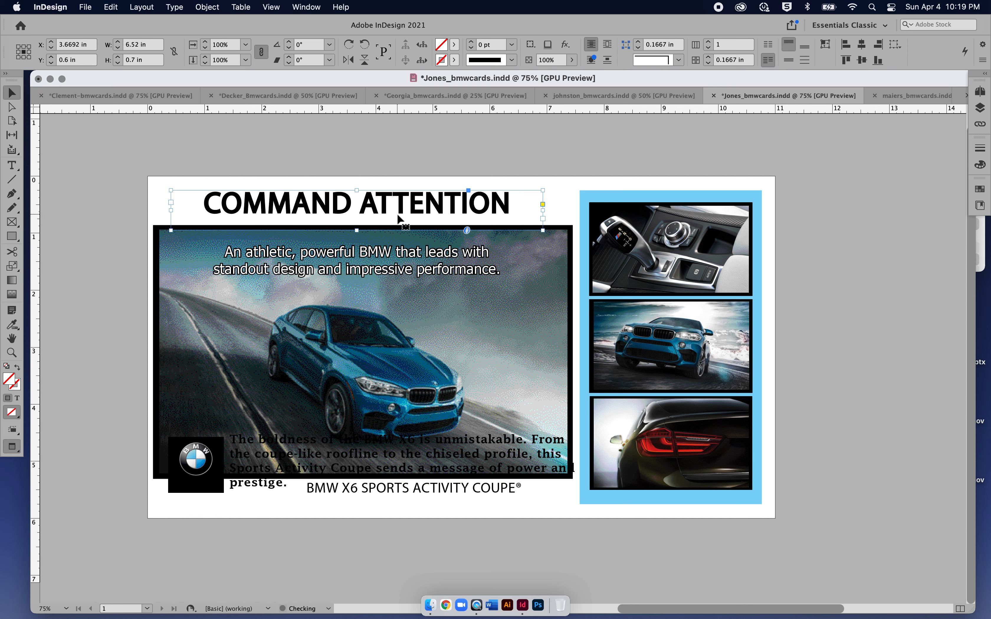
key("Right")
key("Right")
key("Right")
key("Right")
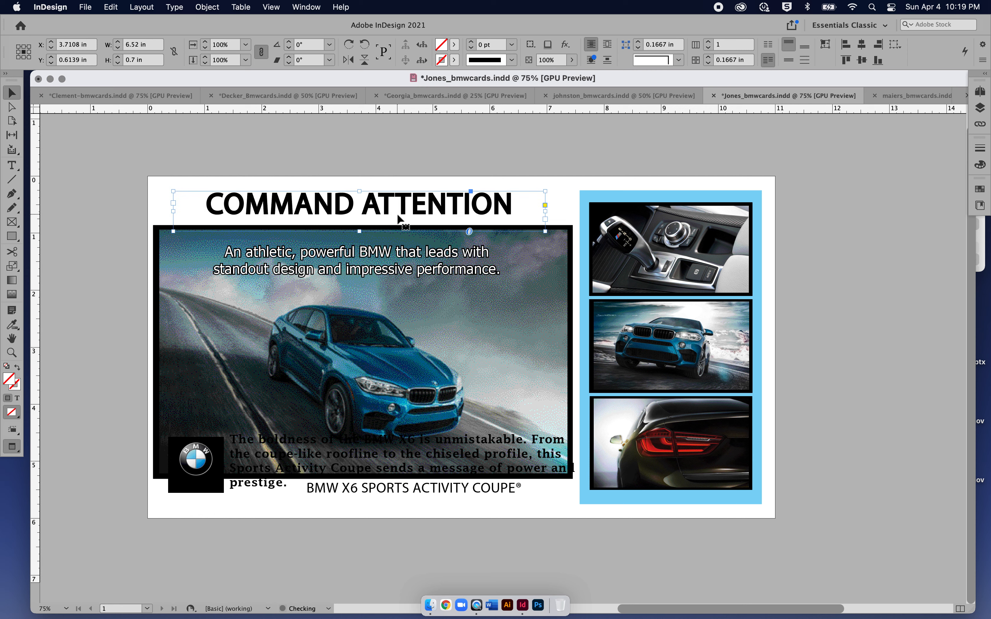
double_click(397, 214)
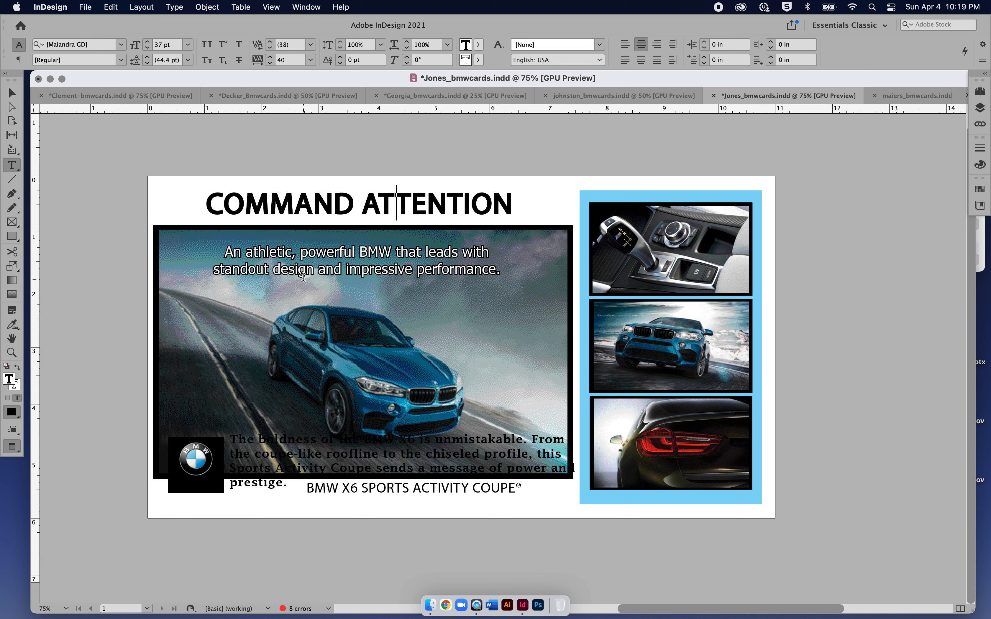
left_click(12, 93)
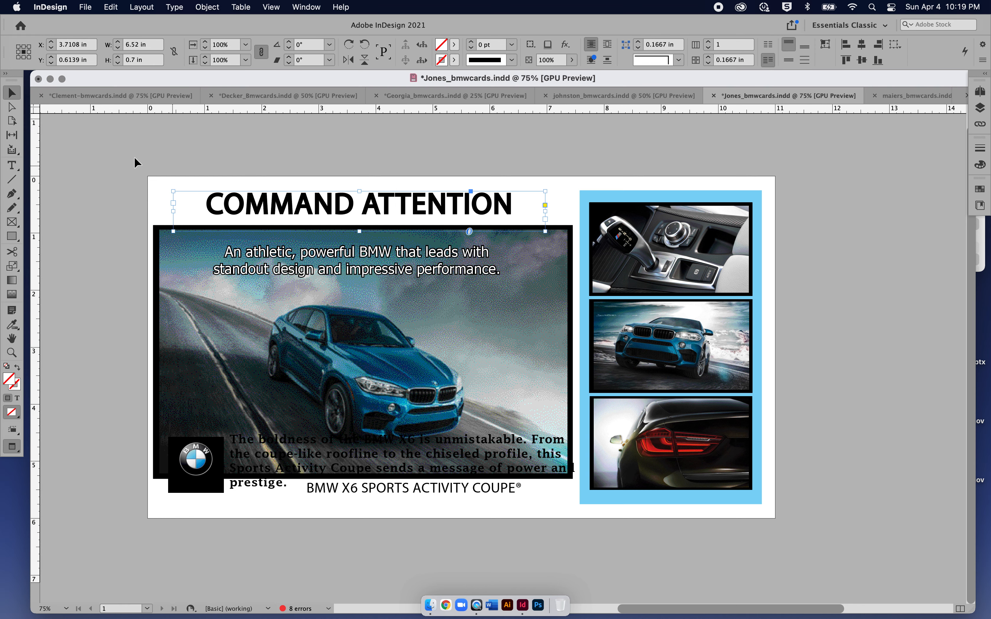
- Delete the white tagline over the road photo and the body paragraph about the BMW X6's boldness
left_click(394, 262)
key("Delete")
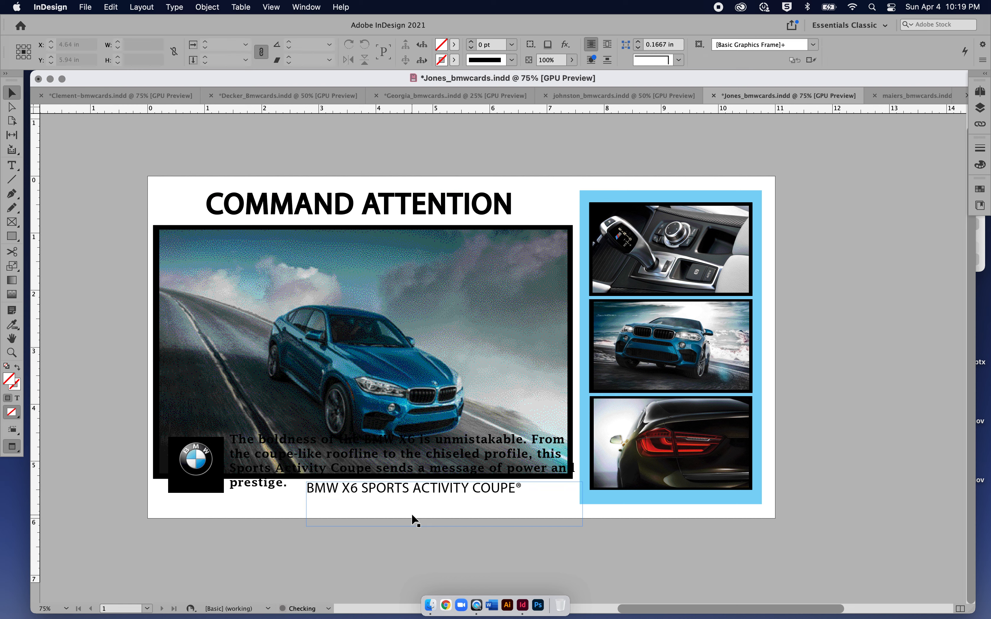
left_click(421, 464)
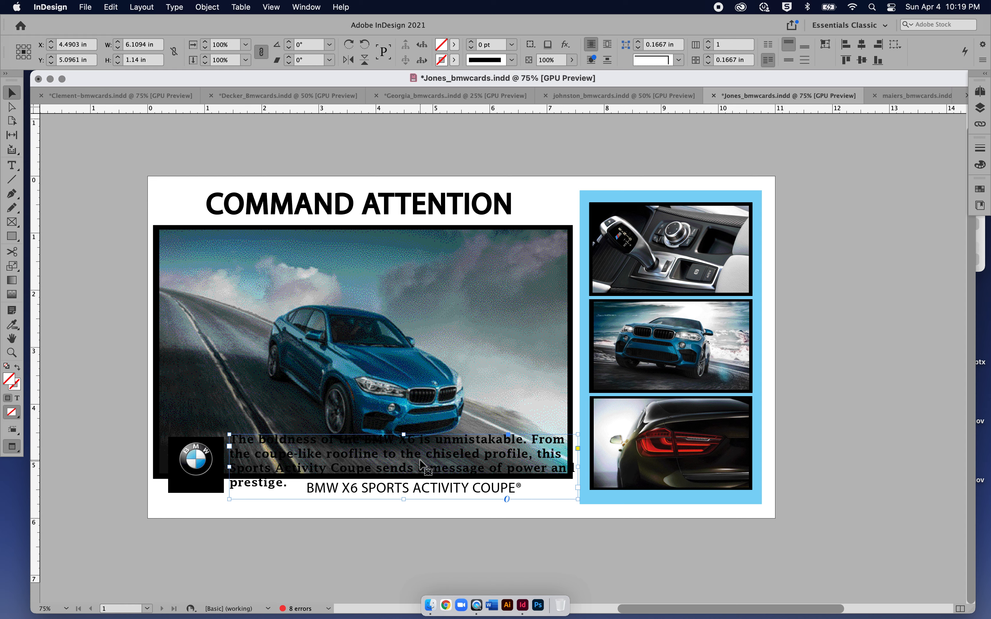
key("Delete")
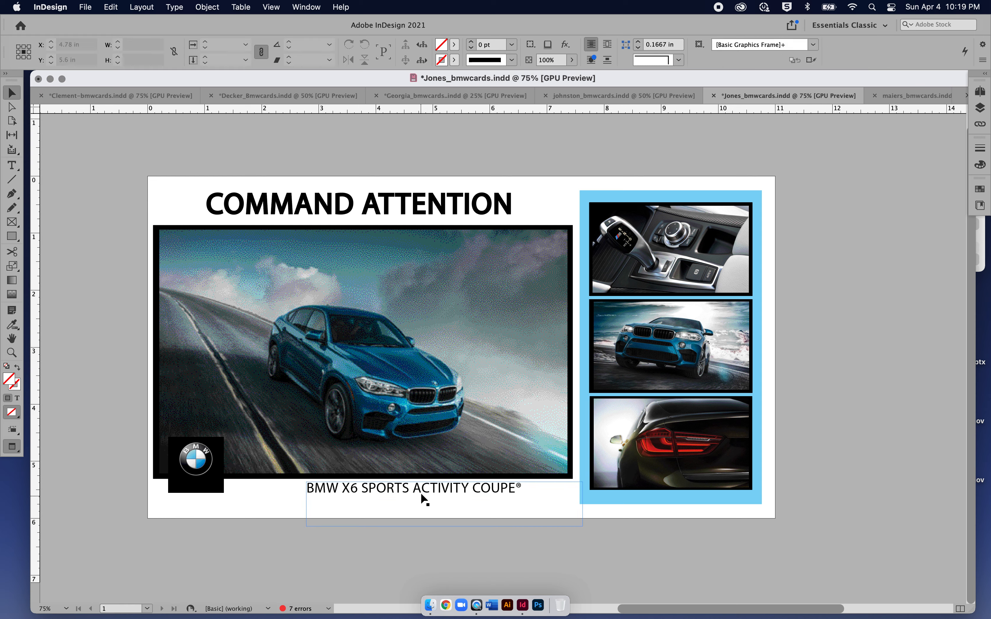
- Move the BMW X6 SPORTS ACTIVITY COUPE line to X 6 in, Y 5.85 in and shift the BMW logo slightly down and right
left_click_drag(421, 494, 499, 500)
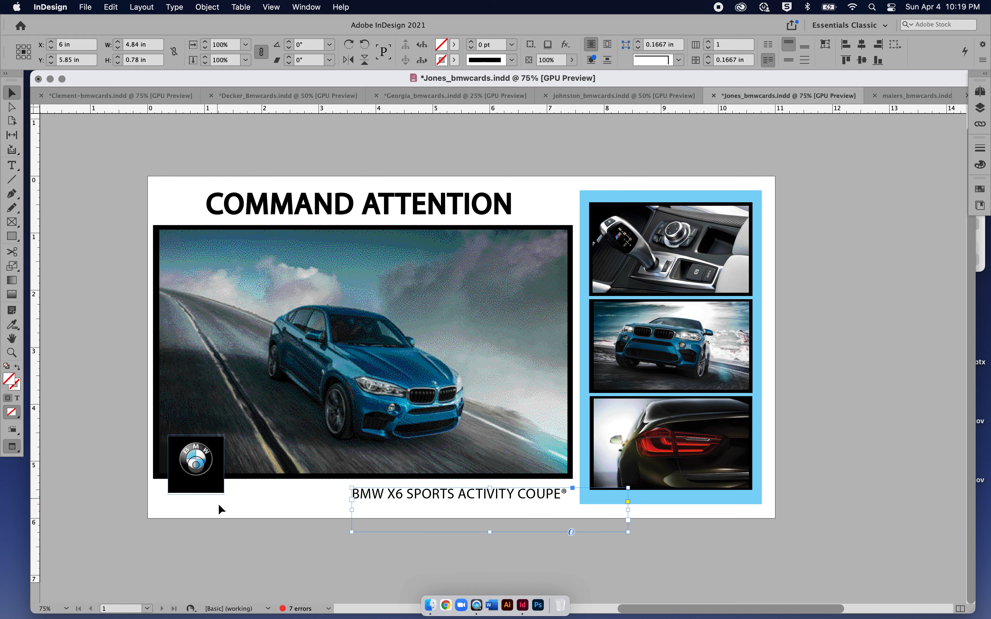
left_click(203, 477)
left_click_drag(203, 477, 203, 489)
key("super+z")
left_click(141, 552)
left_click_drag(212, 527, 195, 495)
left_click(82, 454)
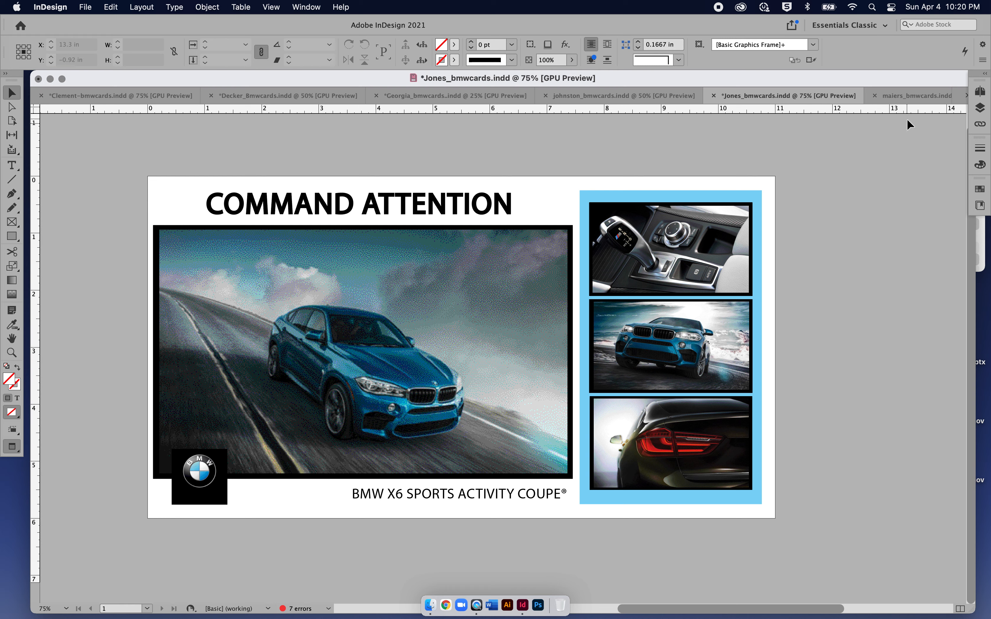
- Switch to the next open card document and show its first page, with the red BMW, at 75% view
left_click(906, 97)
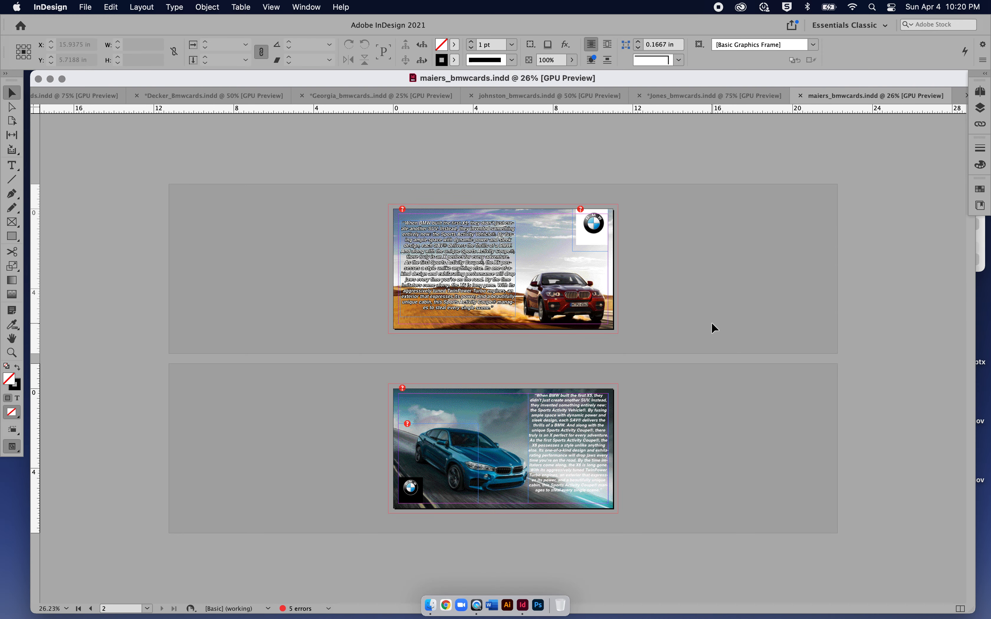
key("super+equal")
key("super+equal")
scroll(710, 321, "up", 6)
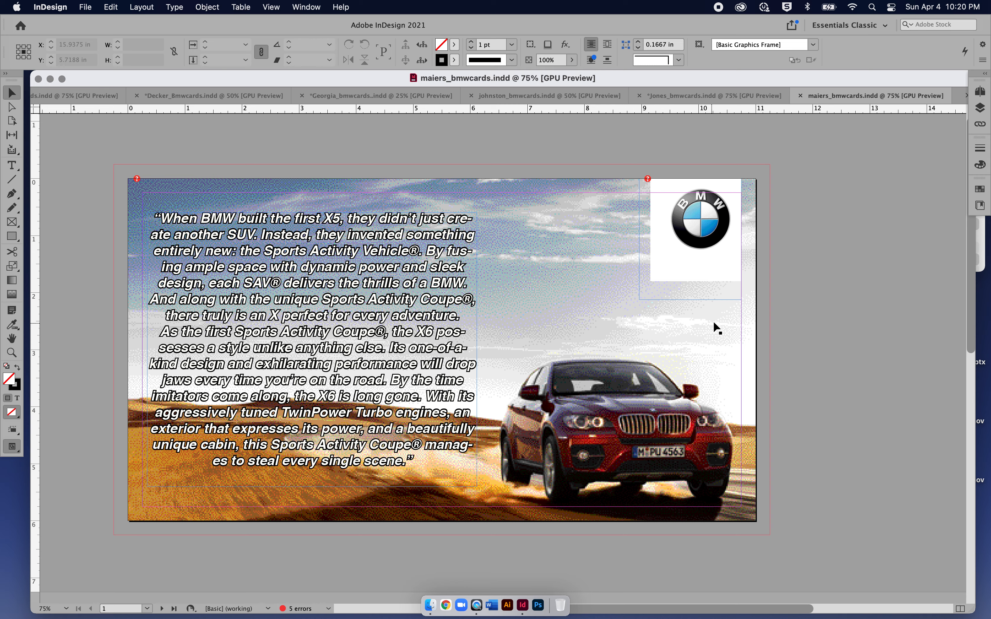
scroll(838, 320, "down", 1)
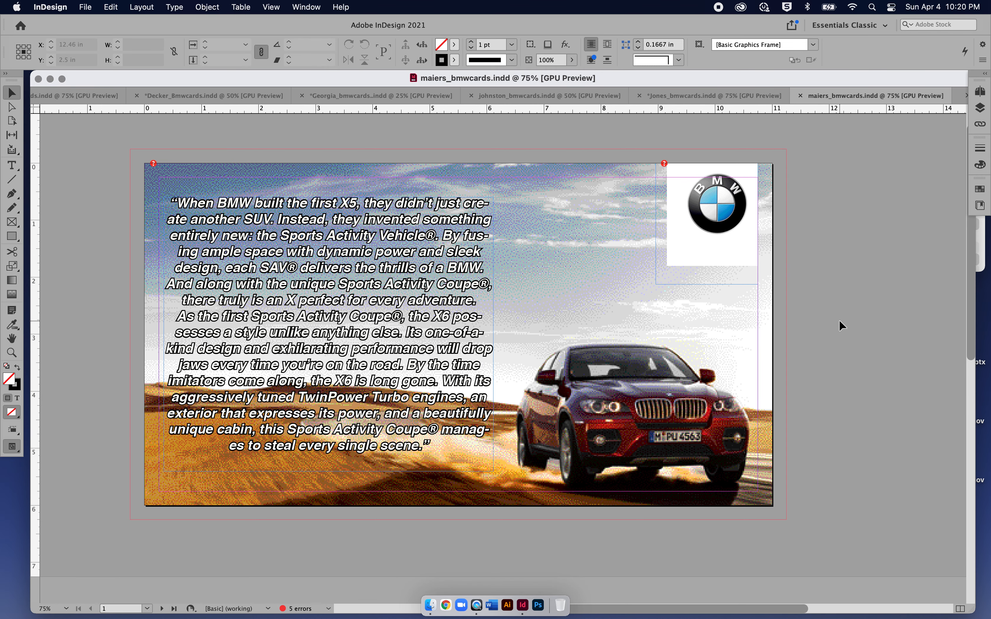
scroll(839, 323, "left", 2)
- Shift the BMW logo image down within its frame and fit it to the frame proportionally
left_click(732, 216)
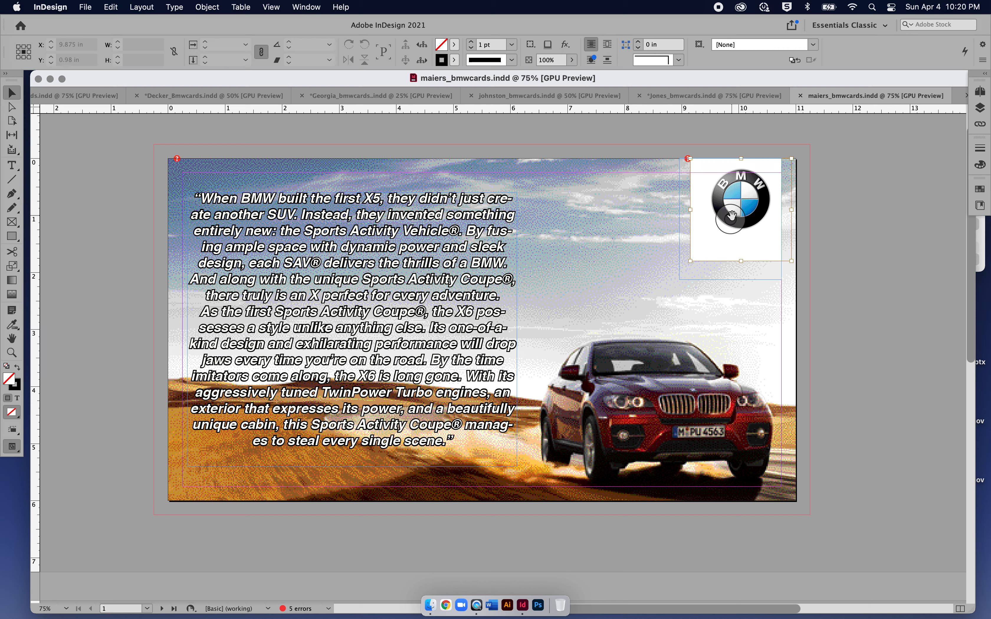
left_click_drag(731, 216, 718, 233)
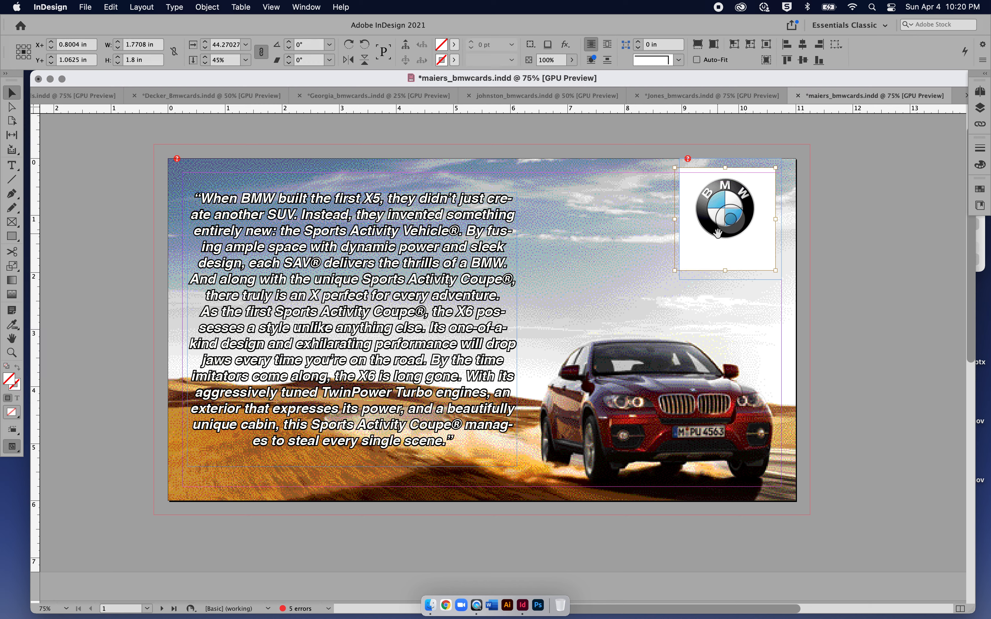
left_click(714, 45)
left_click(817, 234)
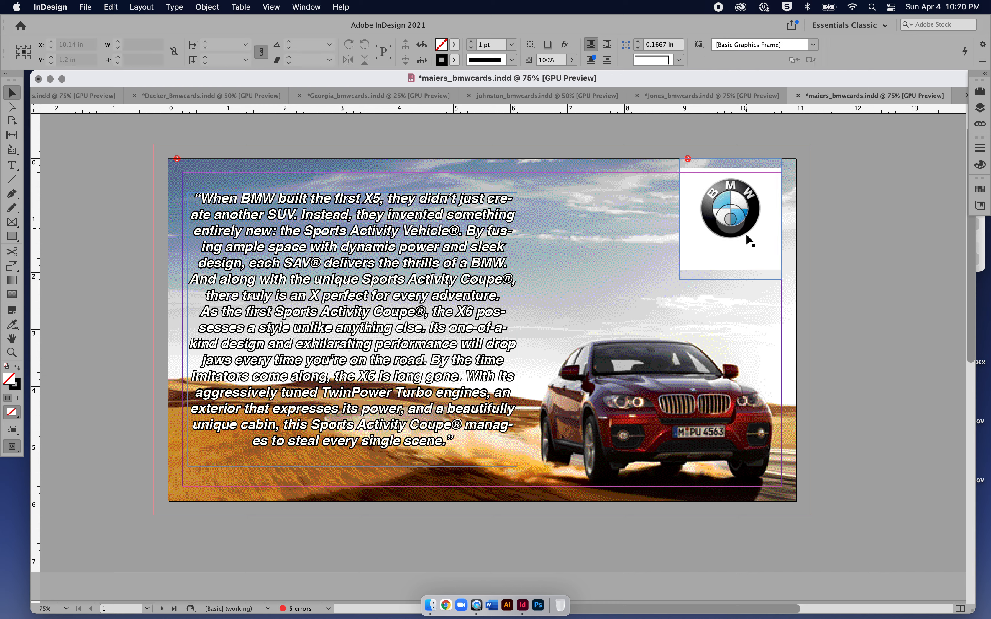
- Move the BMW logo frame inward from the page's top edge to about X 9.8 in, Y 1.2 in
left_click_drag(747, 231, 751, 248)
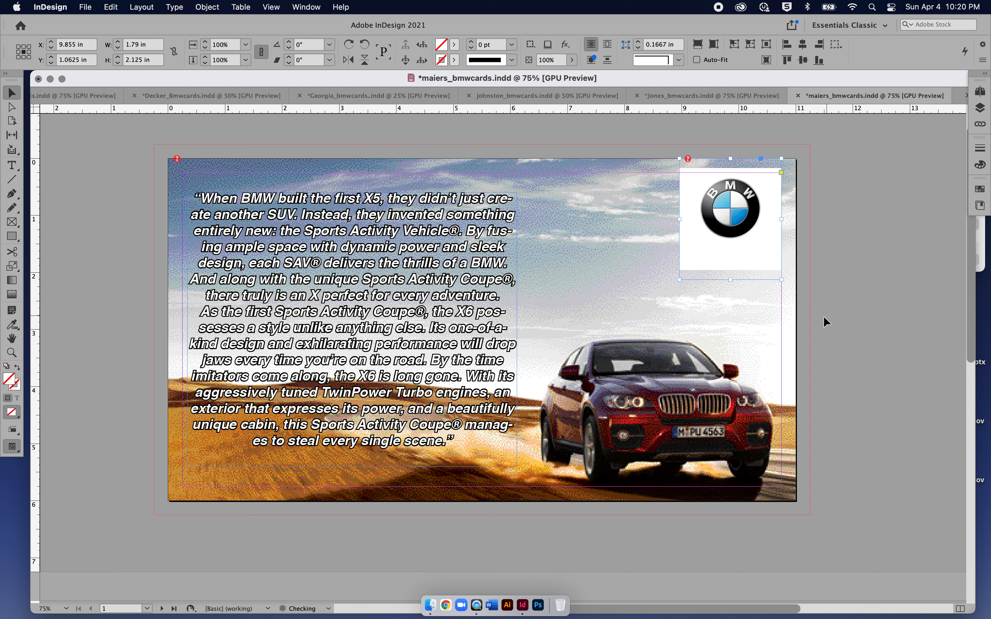
mouse_move(764, 250)
left_mouse_down()
mouse_move(748, 260)
mouse_move(758, 262)
left_mouse_up()
key("Right")
key("Right")
key("Right")
key("Up")
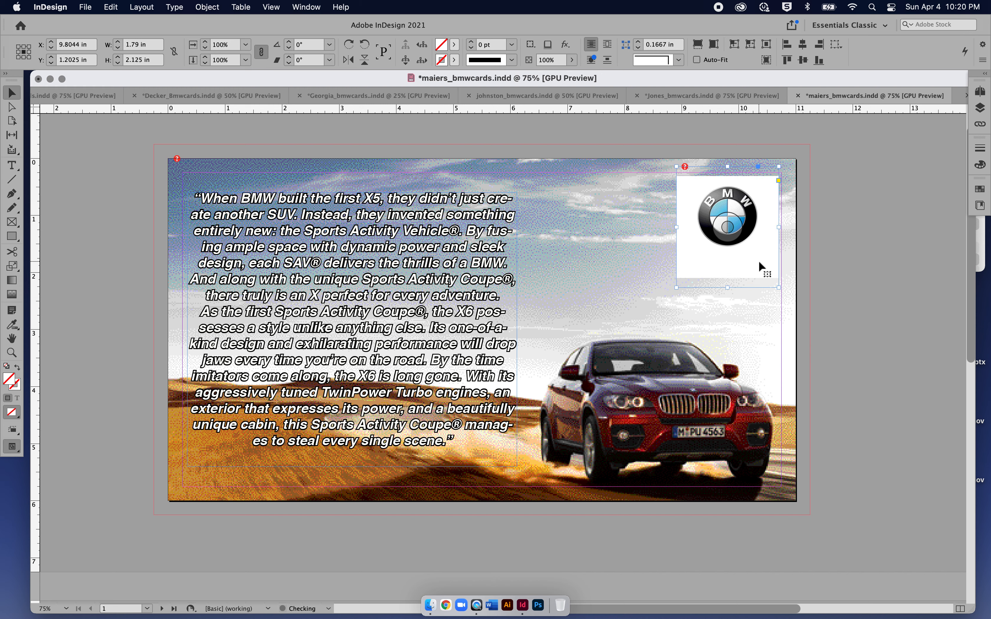
left_click(840, 249)
- Examine how the background photos on both pages fill their frames and relate to the page edges and bleed
left_click(638, 330)
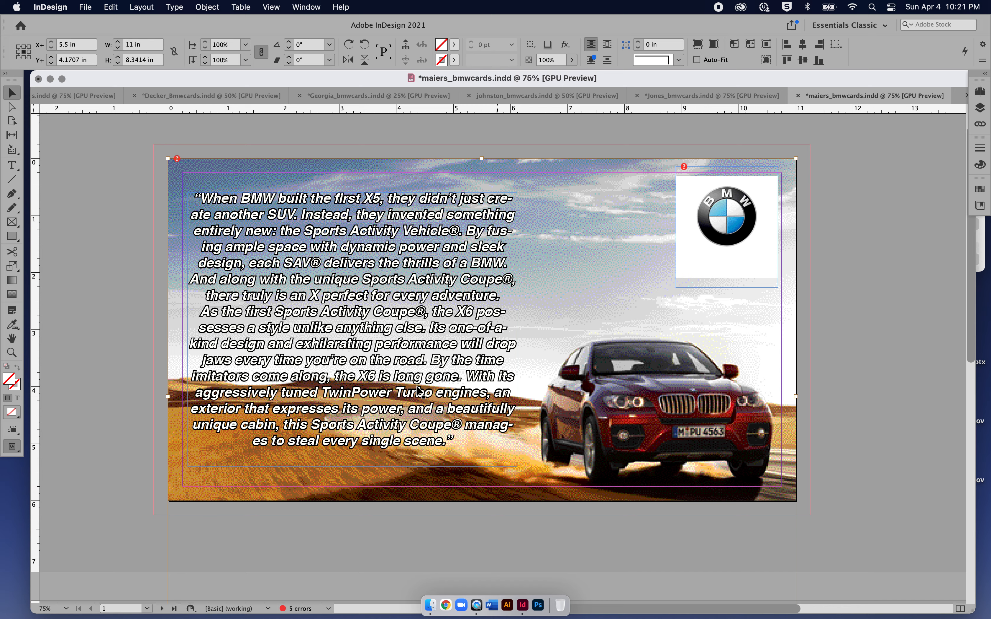
scroll(686, 460, "down", 10)
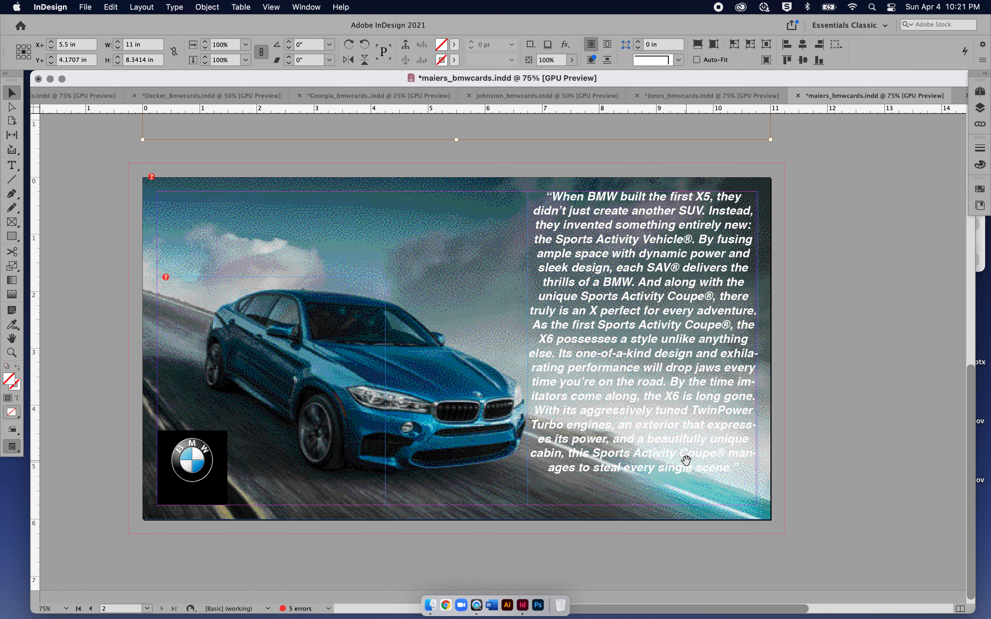
scroll(686, 461, "up", 5)
scroll(686, 460, "right", 3)
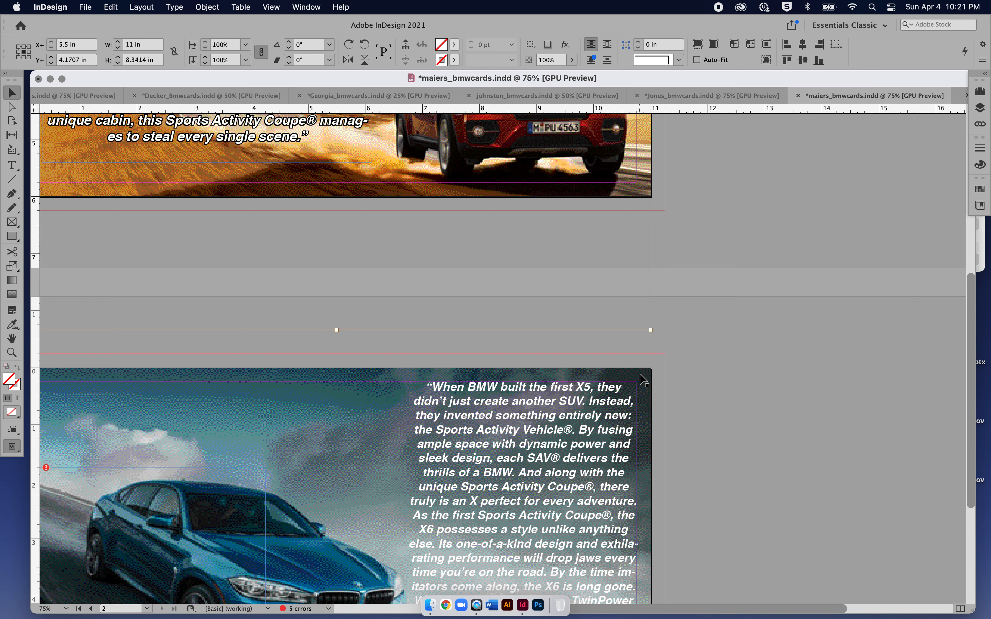
scroll(643, 379, "down", 10)
scroll(643, 379, "left", 4)
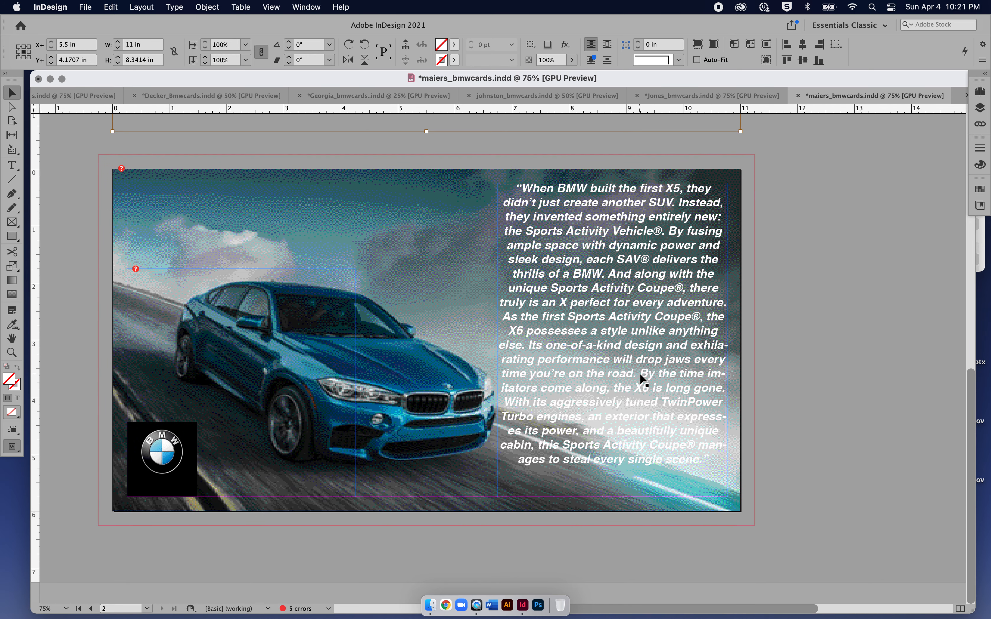
left_click(877, 302)
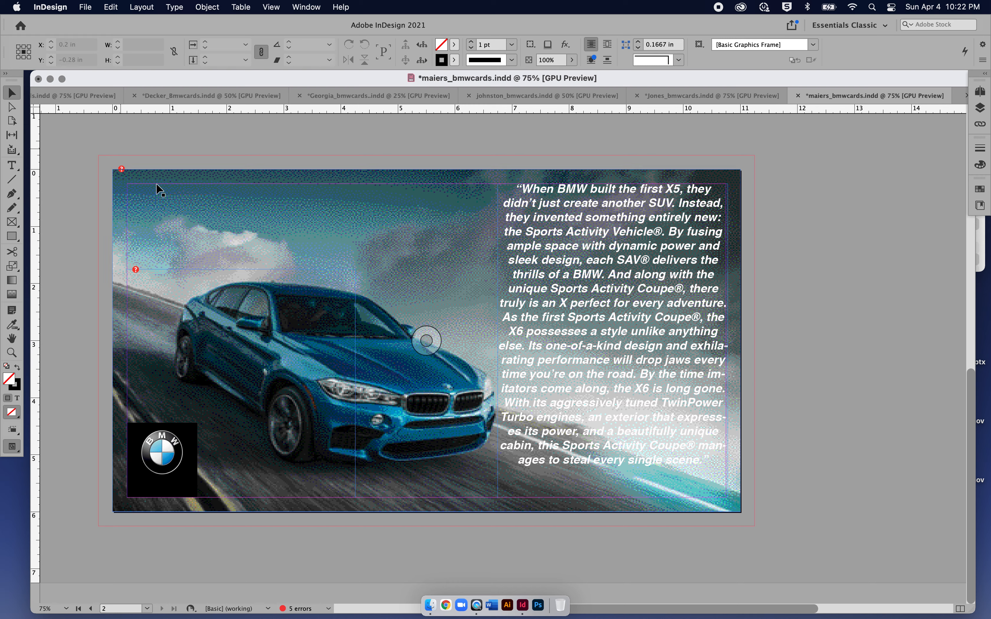
left_click(424, 341)
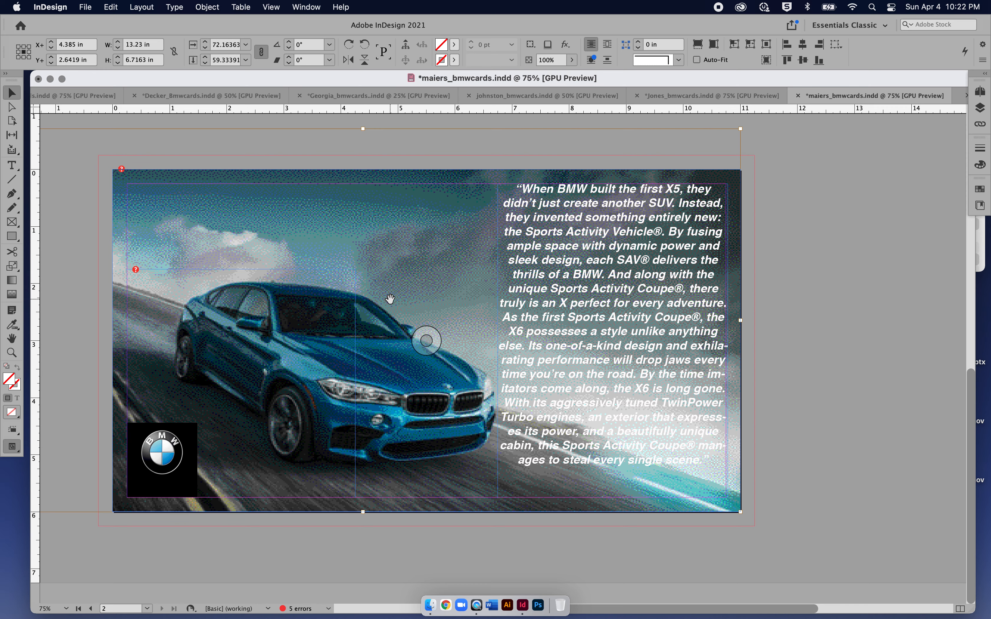
left_click(816, 333)
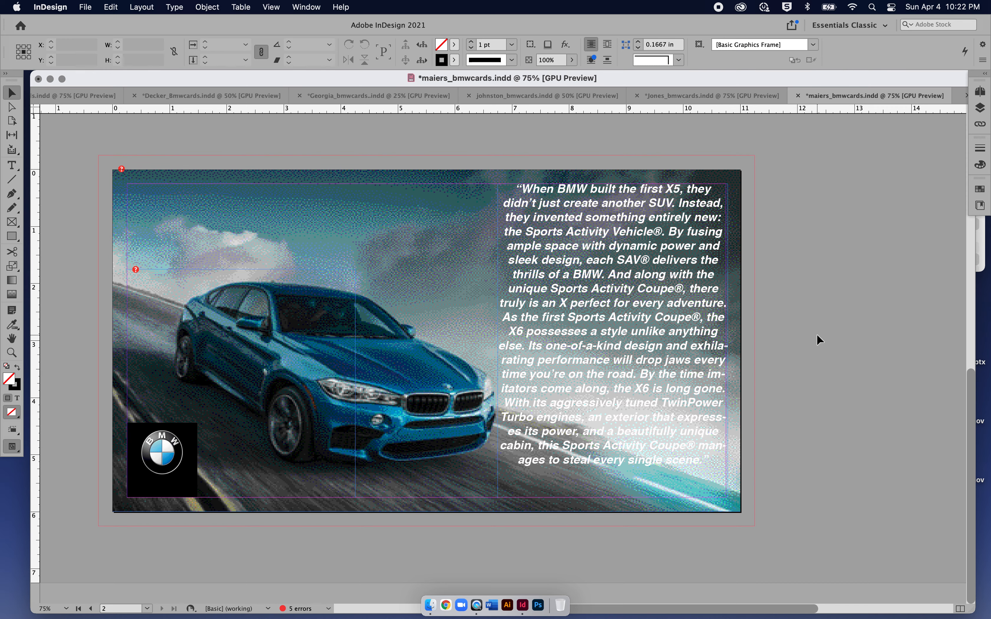
- Compare the logo, text and photo layout of the red car page with the blue car page
scroll(816, 336, "up", 3)
scroll(816, 333, "up", 10)
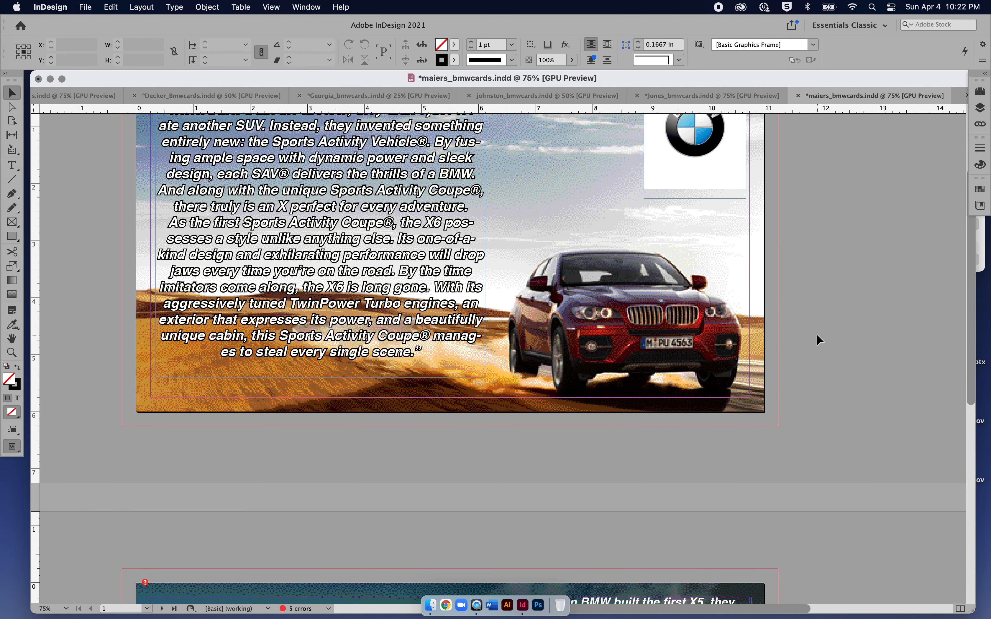
scroll(816, 333, "up", 2)
scroll(816, 333, "down", 10)
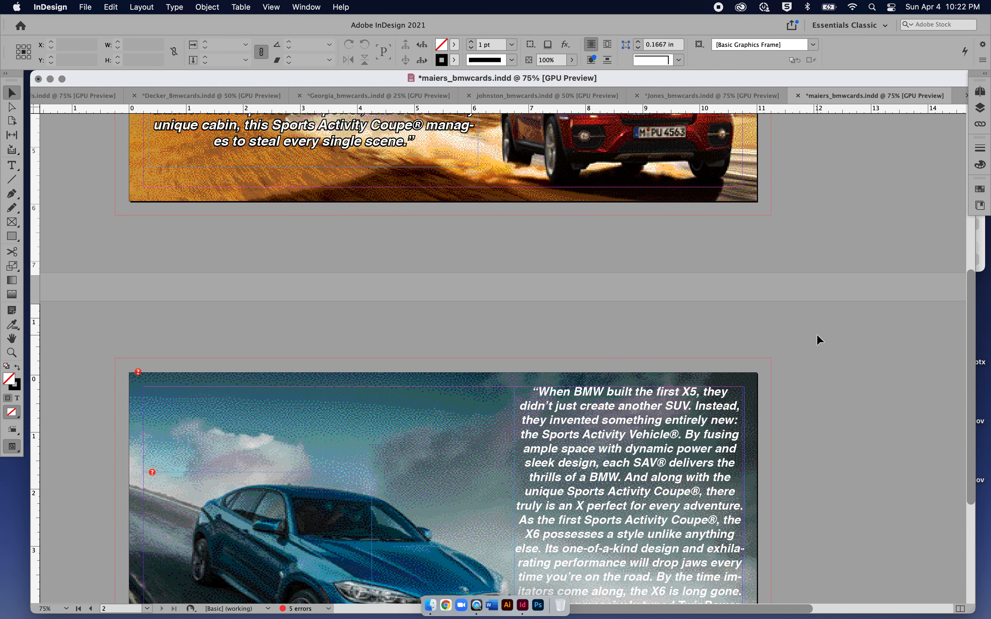
scroll(816, 335, "down", 5)
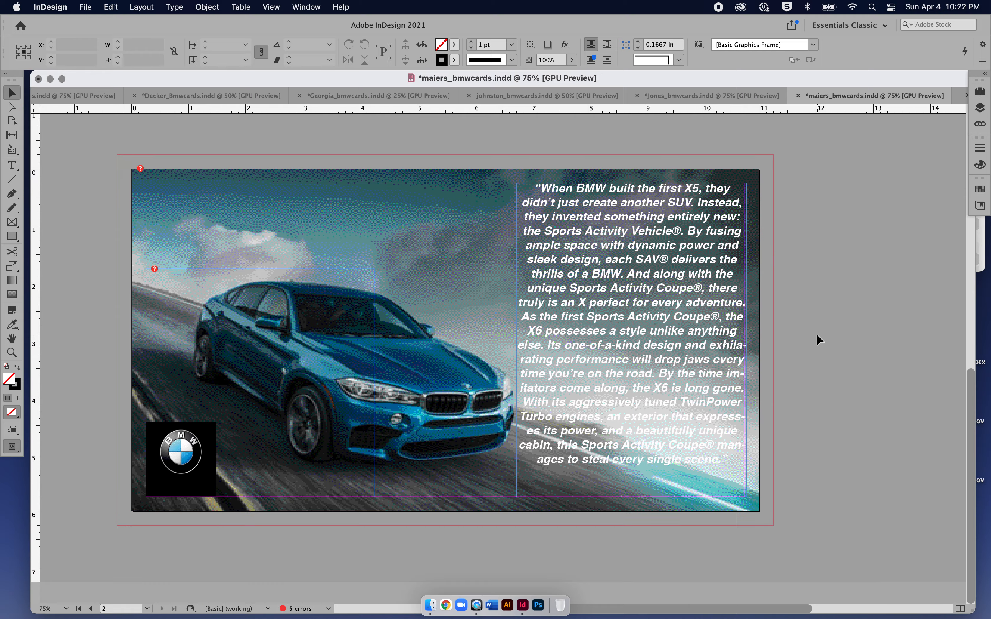
scroll(817, 339, "up", 10)
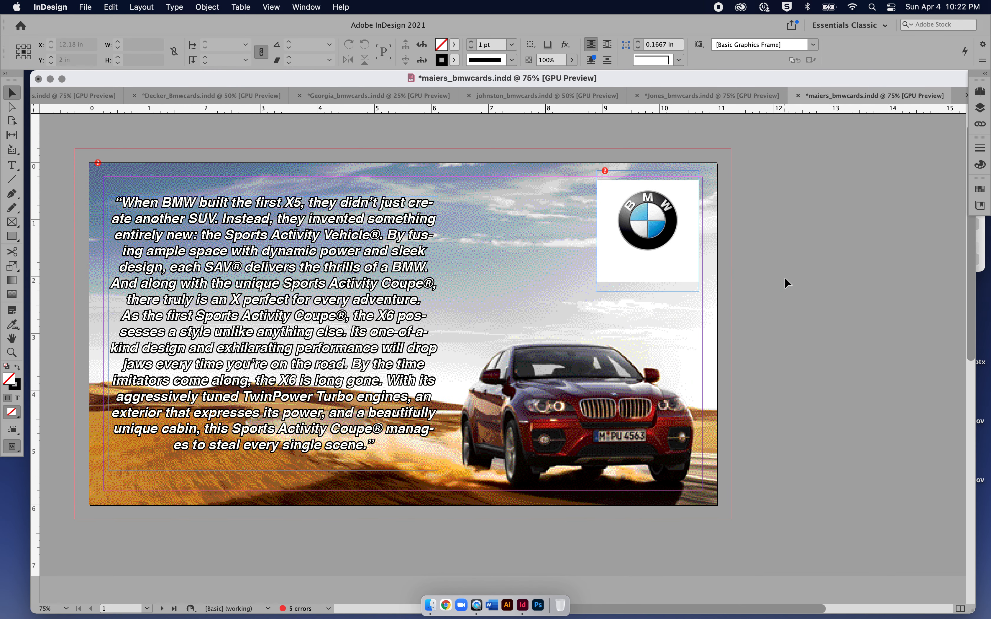
scroll(784, 278, "left", 1)
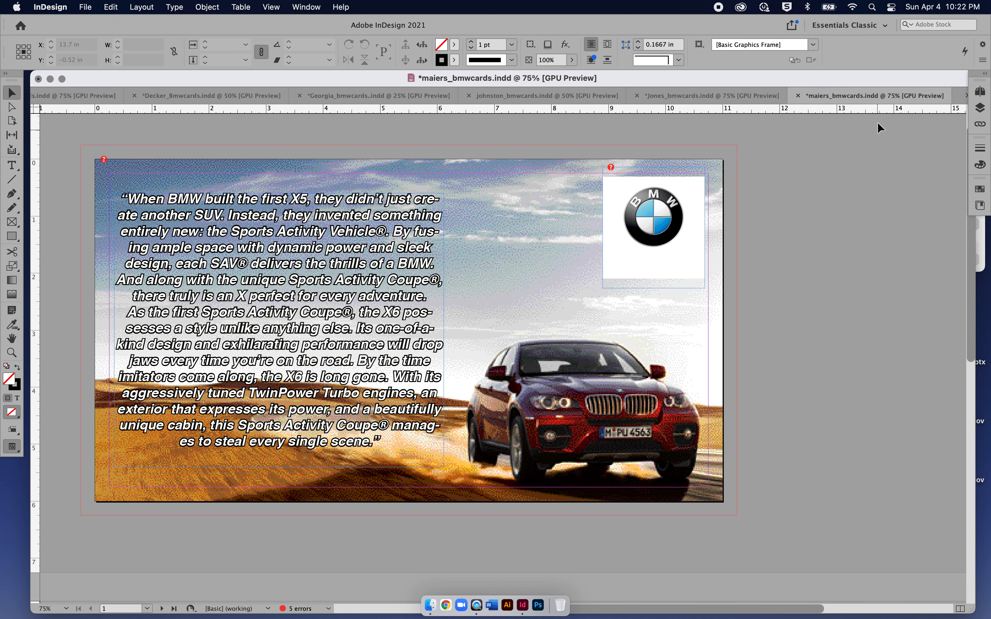
- Switch to the open BMW cards document listed directly after the current one and show its whole first page at 75%
mouse_move(875, 77)
left_mouse_down()
mouse_move(847, 78)
mouse_move(863, 78)
left_mouse_up()
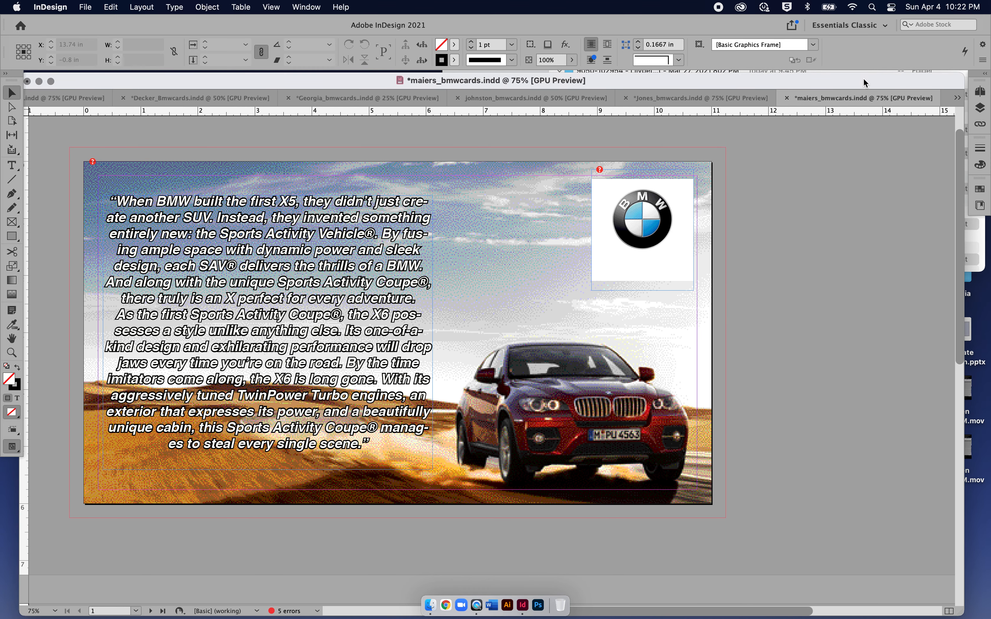
left_click(957, 99)
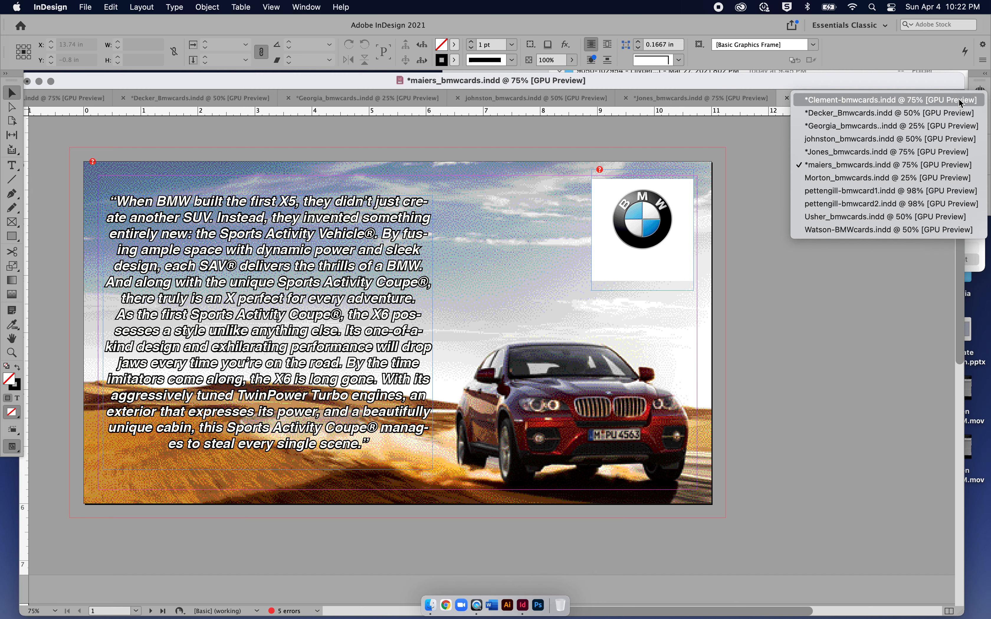
left_click(936, 179)
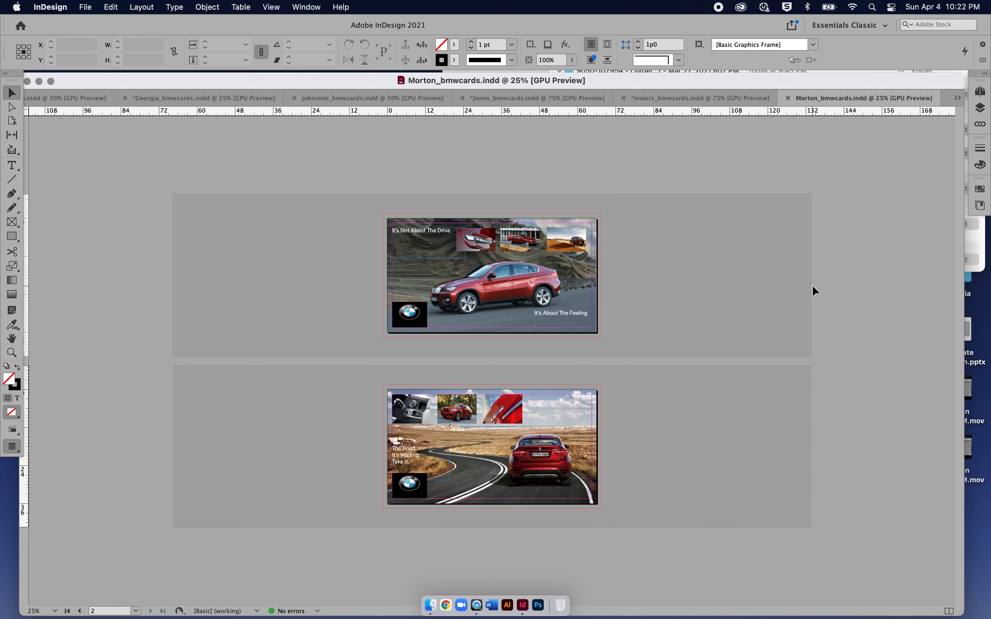
key("super+equal")
key("super+equal")
key("super+equal")
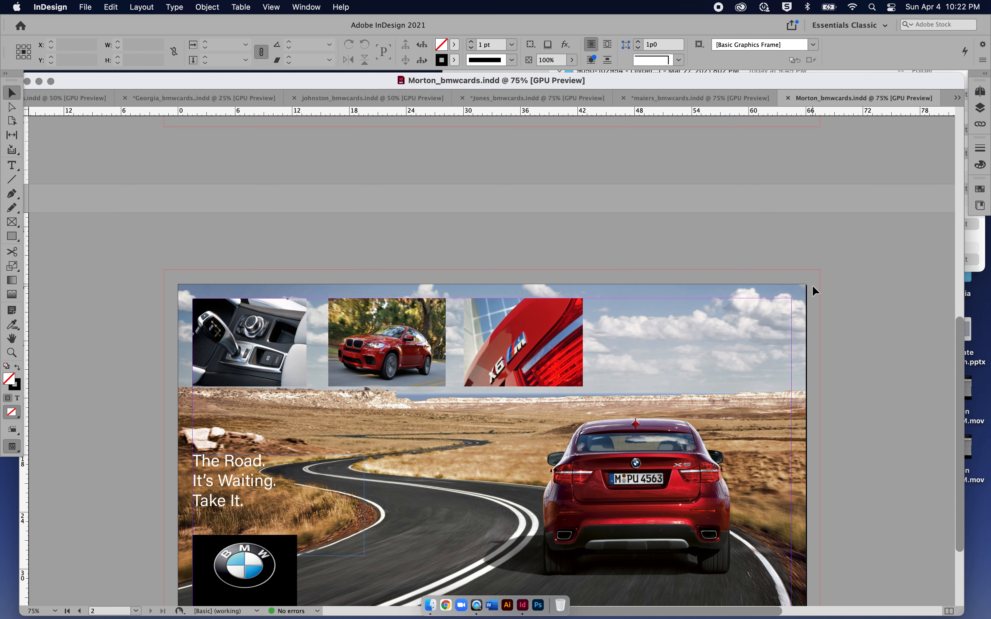
scroll(813, 286, "up", 15)
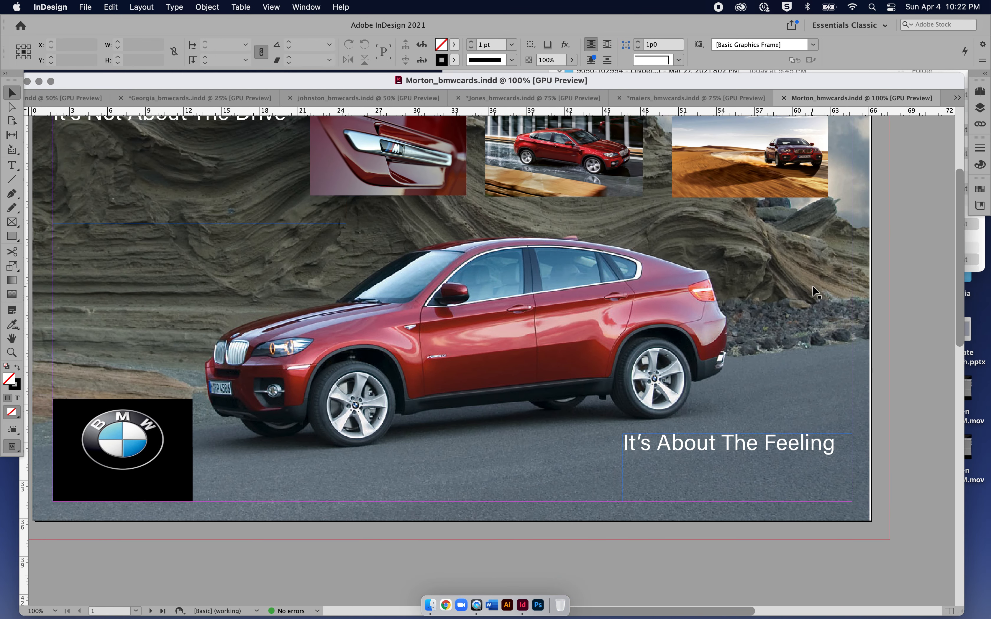
scroll(812, 292, "up", 1)
key("super+minus")
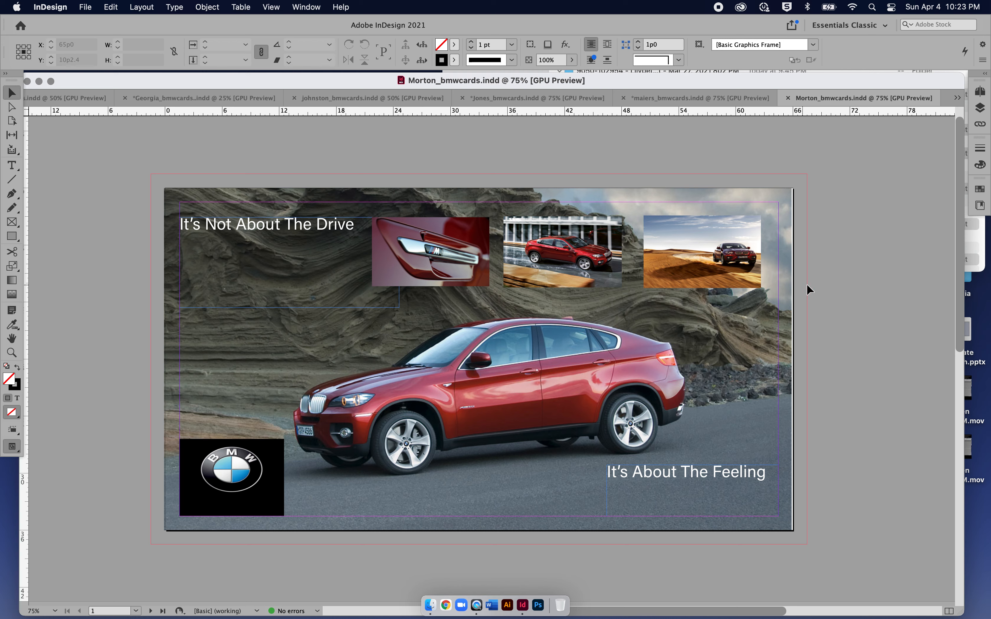
- Swap the grille-vent close-up and the red car photo in the thumbnail row beside the headline, spacing them evenly with the desert photo
left_click_drag(557, 271, 426, 270)
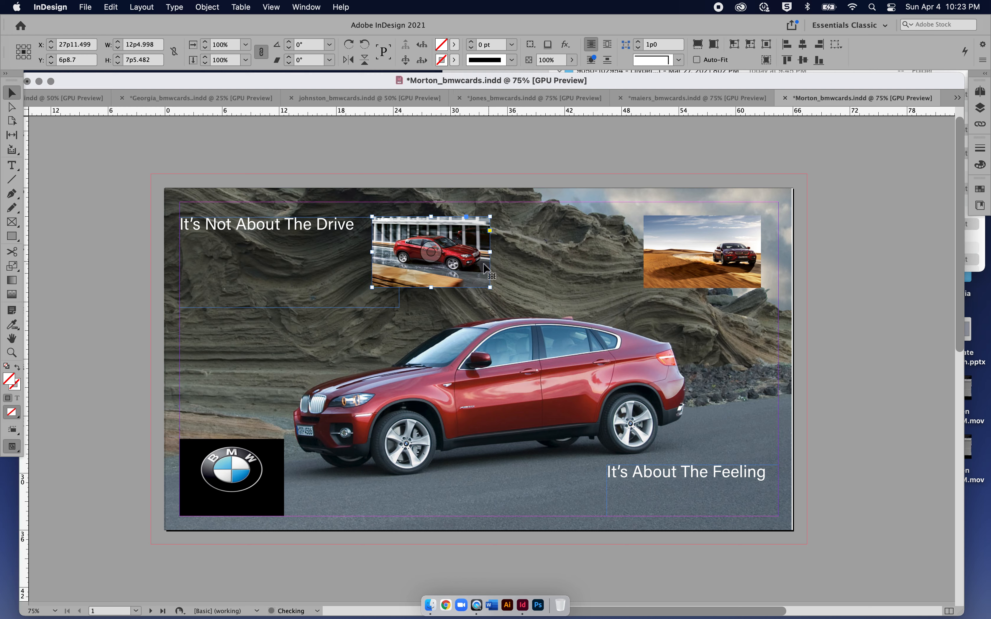
left_click_drag(479, 270, 624, 280)
left_click_drag(430, 268, 450, 268)
left_click_drag(590, 268, 592, 269)
left_click(898, 246)
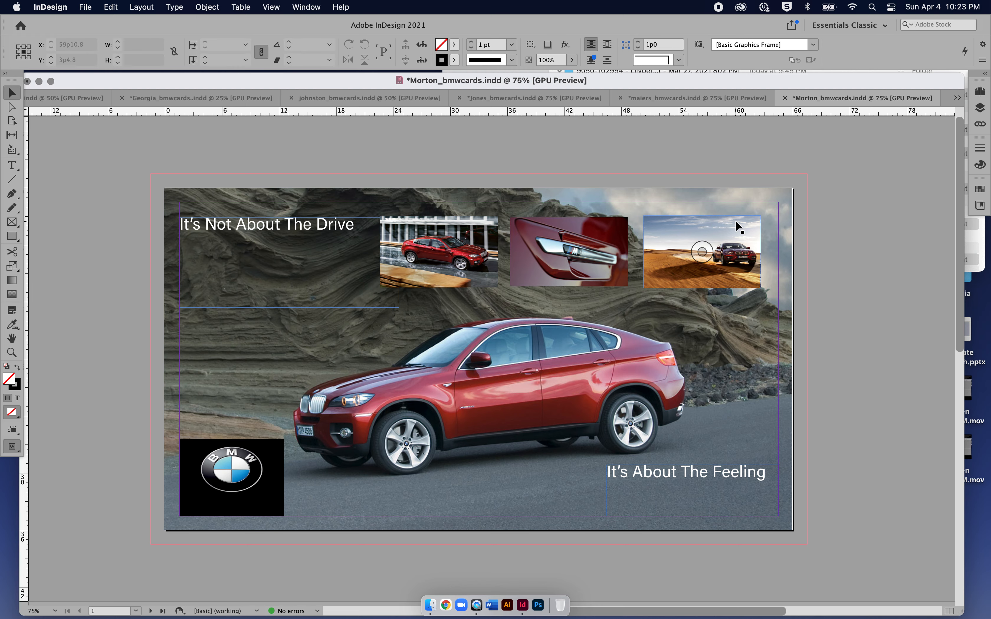